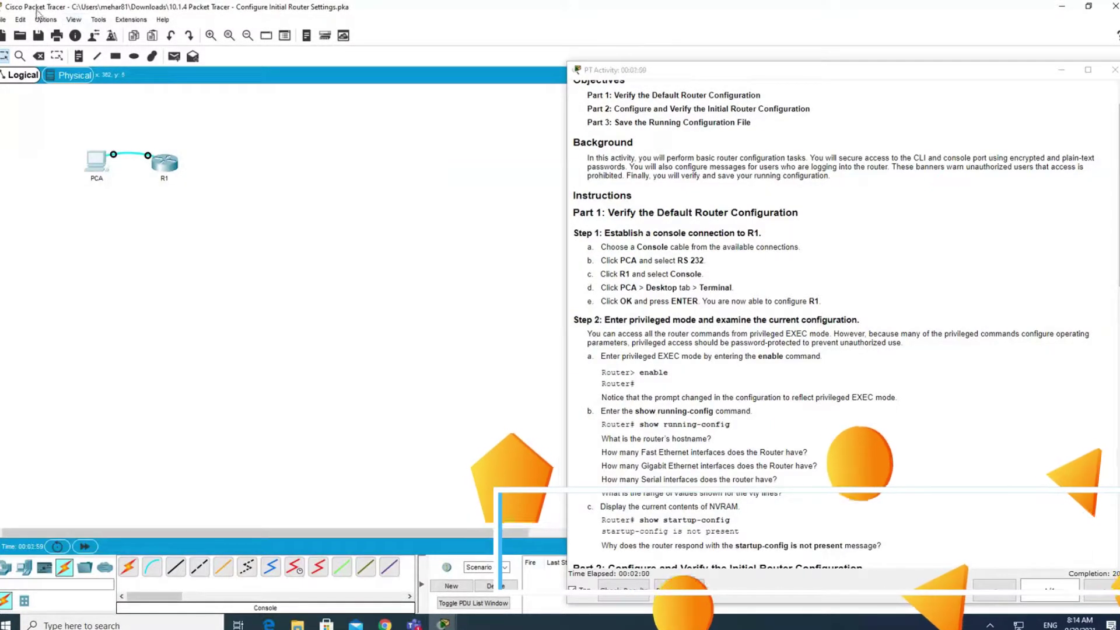
# Set the CLI font size to 14 in the Font tab of Preferences.
pyautogui.click(45, 19)
pyautogui.click(75, 40)
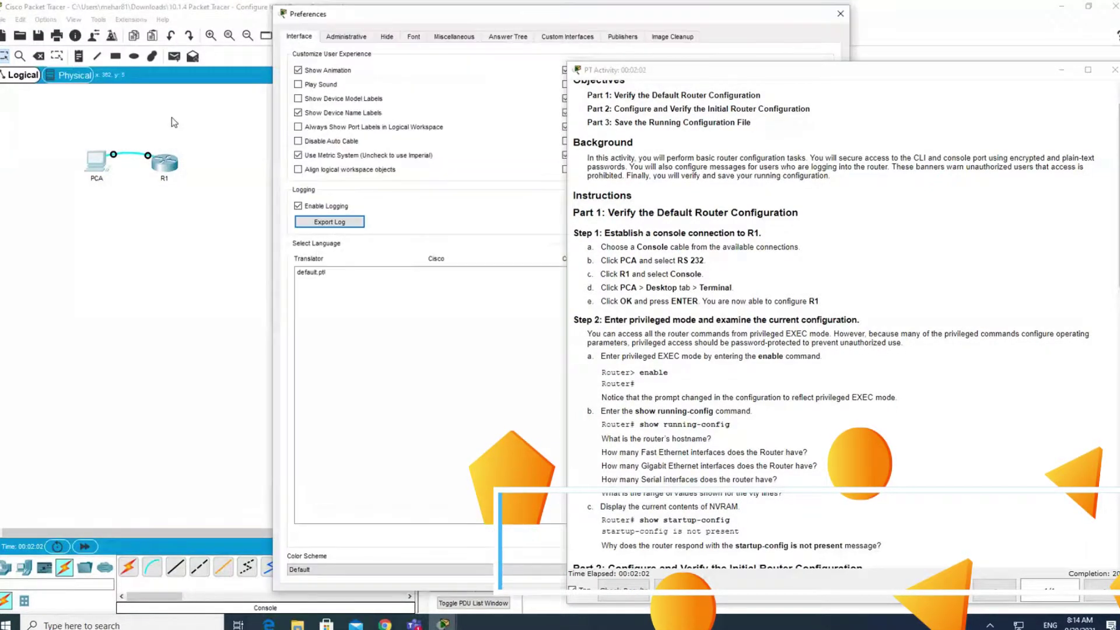
pyautogui.click(266, 36)
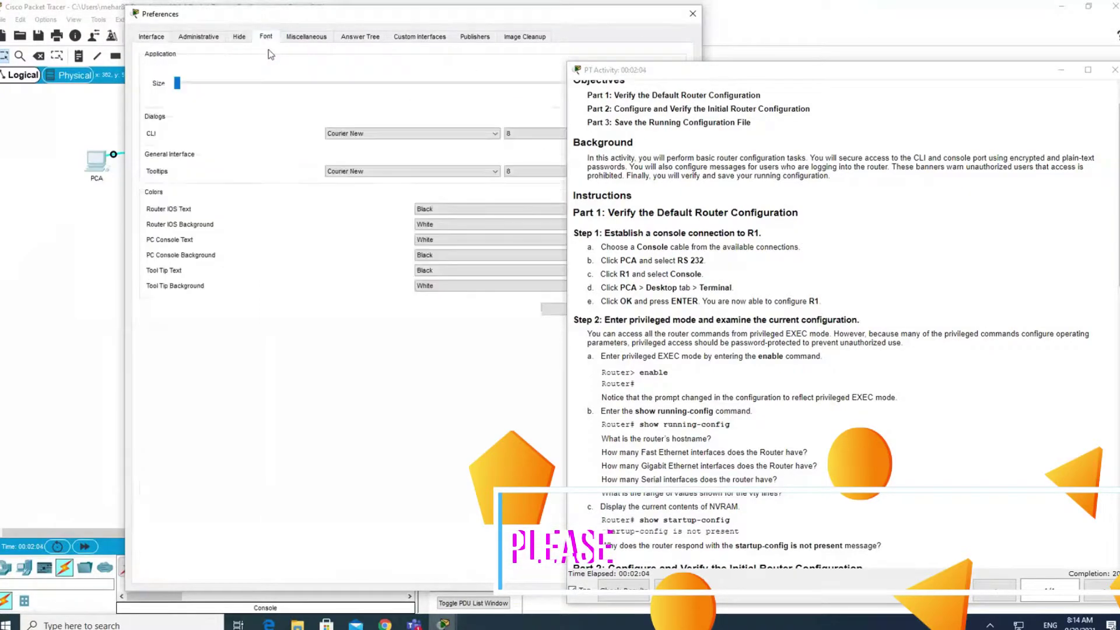
pyautogui.click(528, 133)
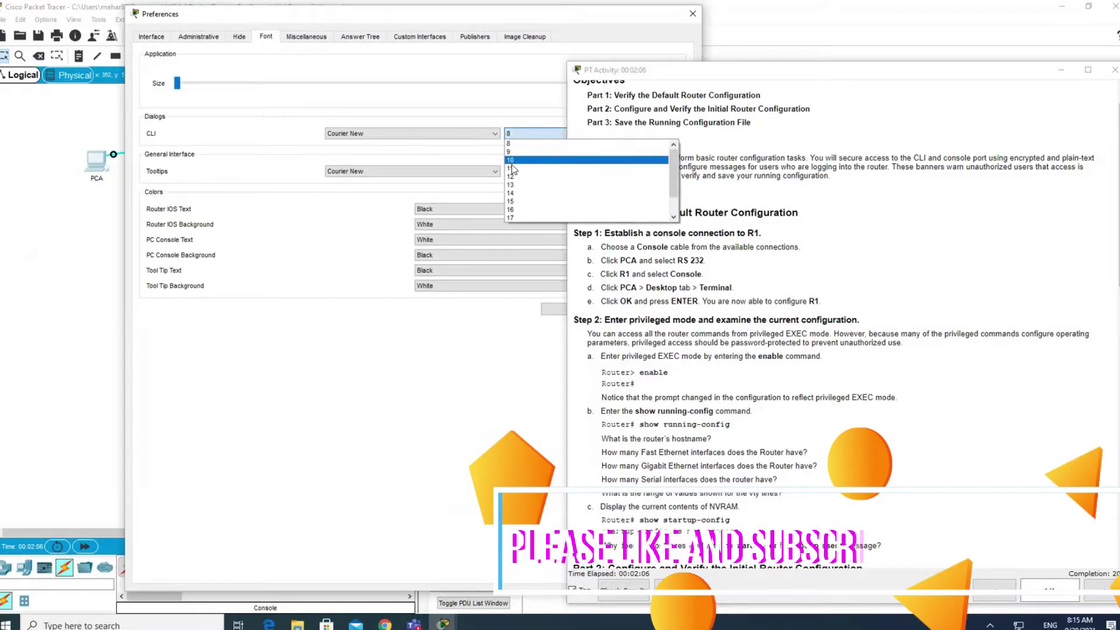
pyautogui.click(522, 194)
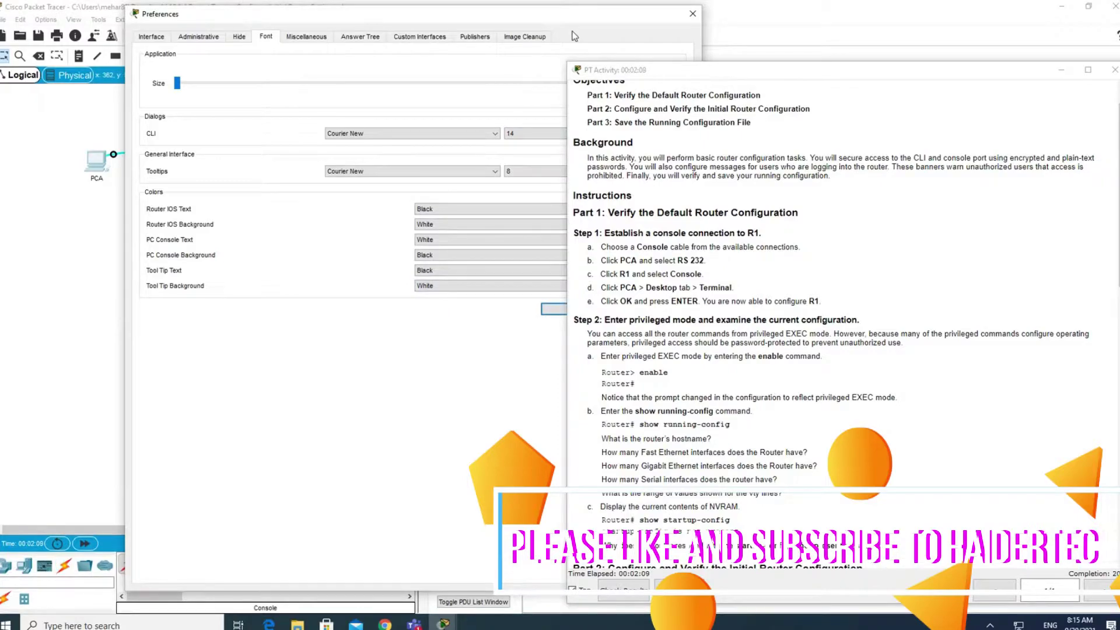
pyautogui.moveTo(550, 11); pyautogui.dragTo(414, 24)
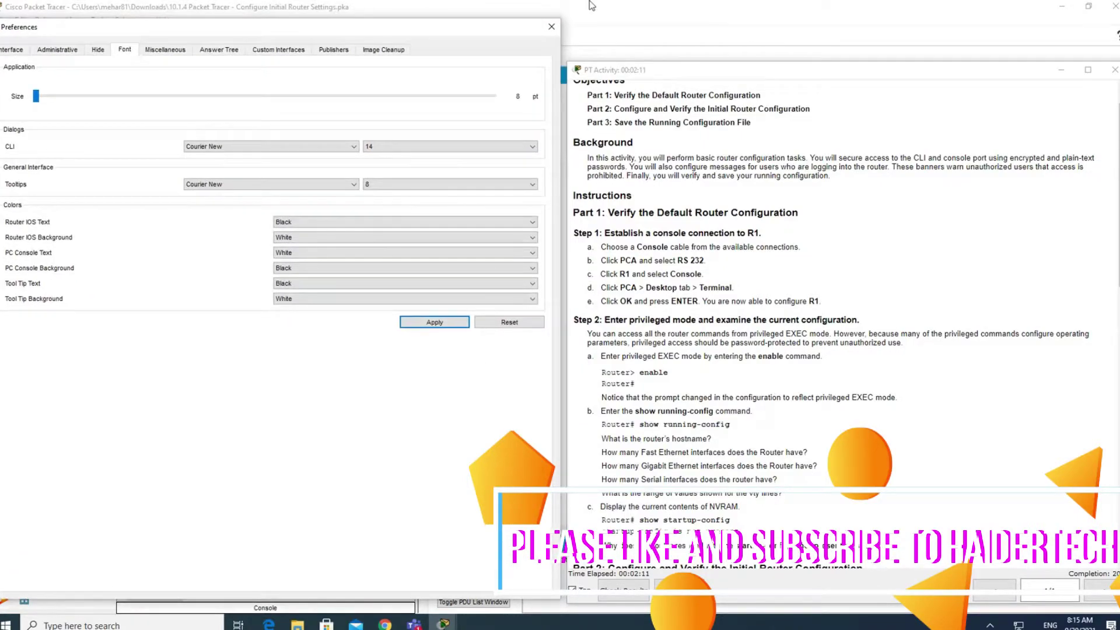
pyautogui.click(559, 24)
# Open PCA's Desktop Terminal and connect with the default port settings.
pyautogui.click(104, 169)
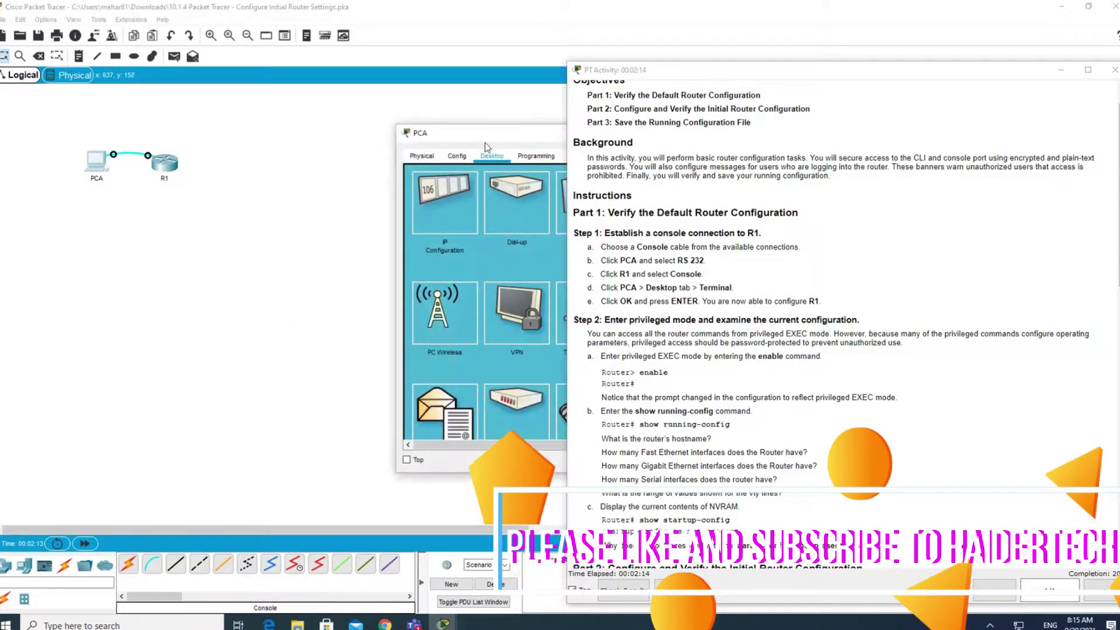
pyautogui.click(486, 151)
pyautogui.moveTo(482, 127); pyautogui.dragTo(104, 113)
pyautogui.click(198, 186)
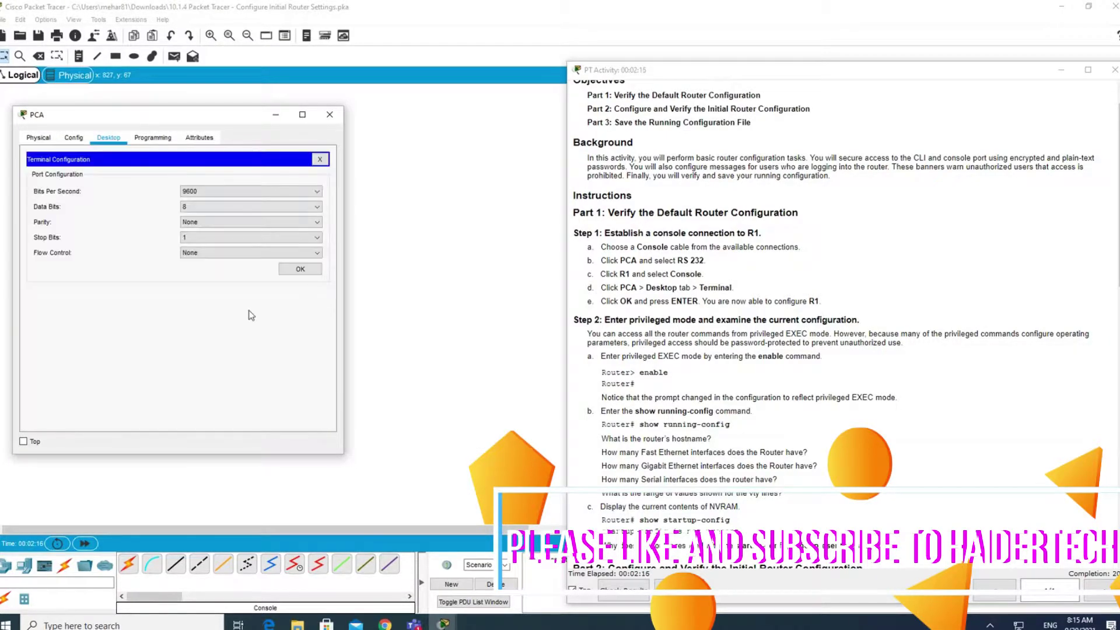
pyautogui.click(301, 267)
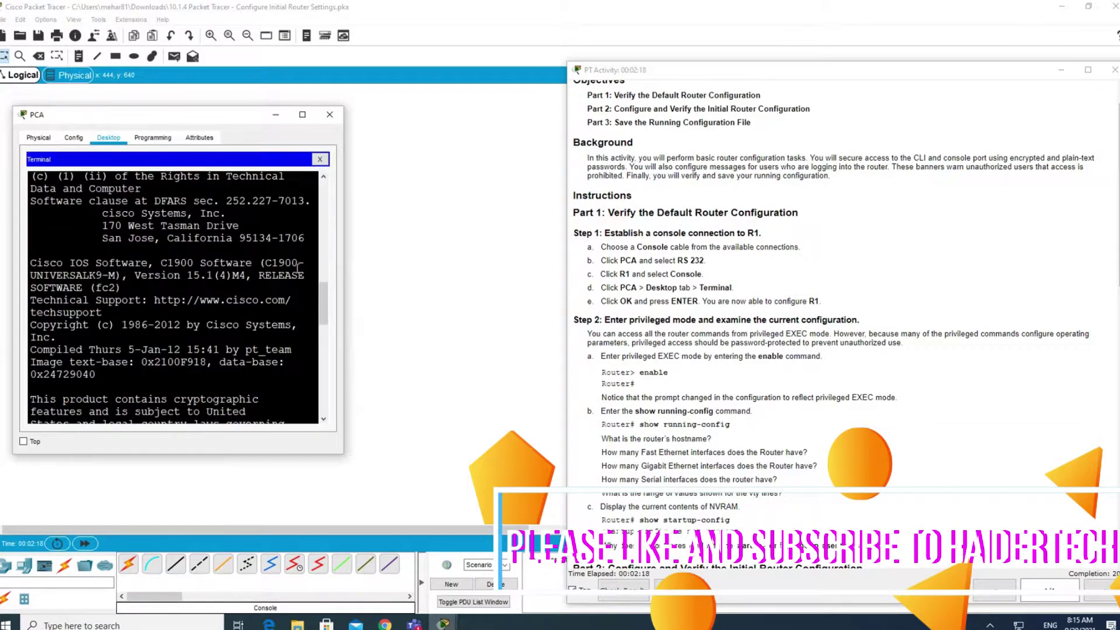
# Enlarge the terminal window and wake the console to reach the Router> prompt.
pyautogui.moveTo(344, 149); pyautogui.dragTo(455, 179)
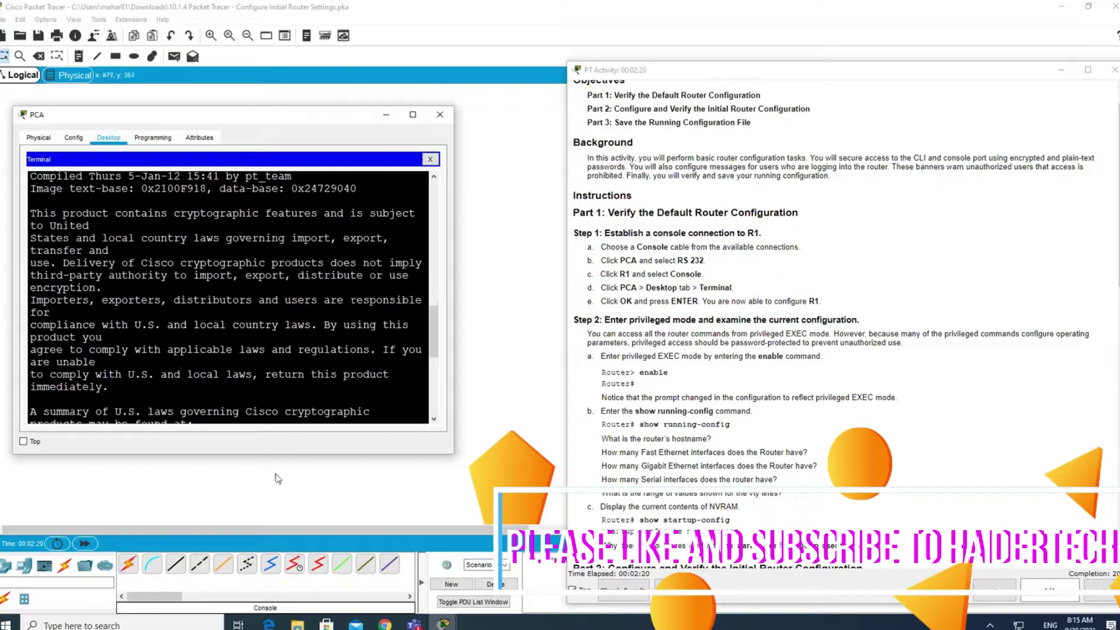
pyautogui.moveTo(403, 455); pyautogui.dragTo(402, 574)
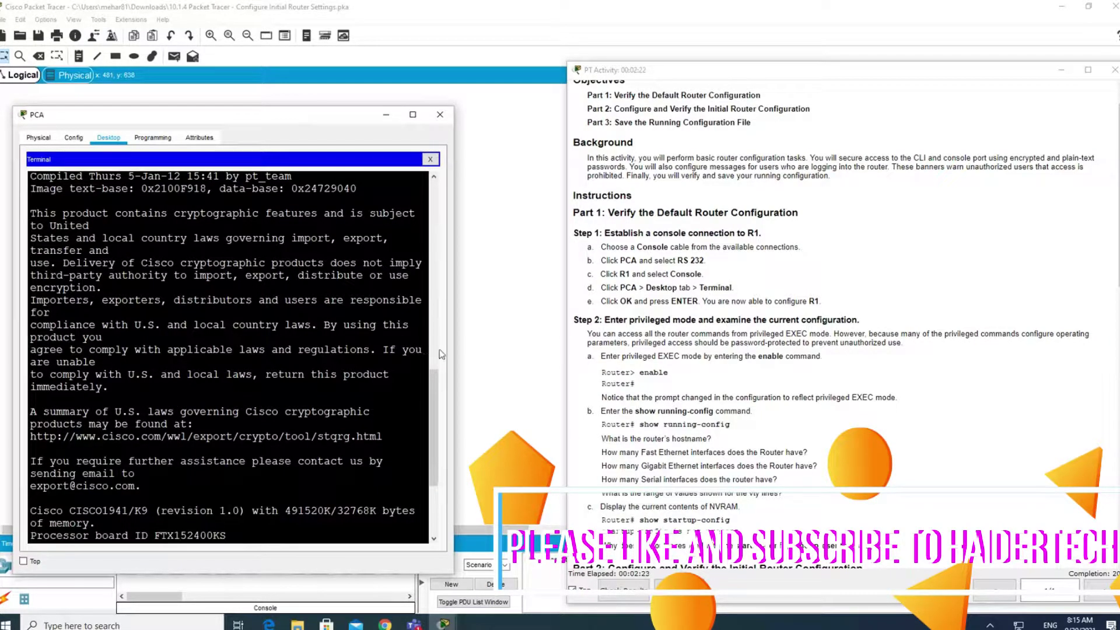
pyautogui.moveTo(456, 350); pyautogui.dragTo(535, 362)
pyautogui.press('Return')
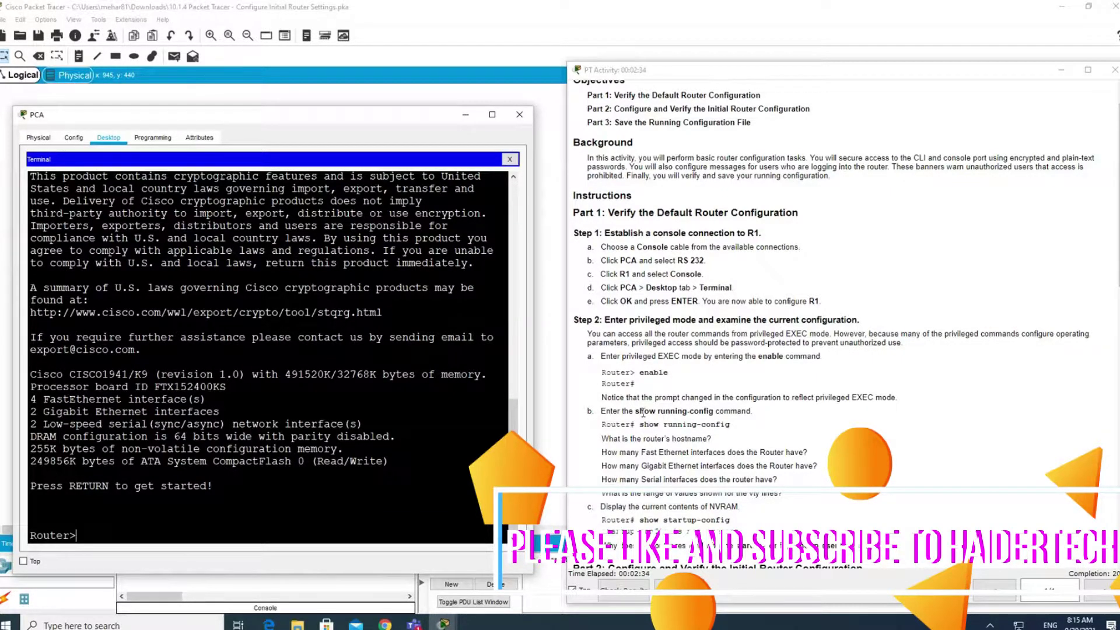
pyautogui.scroll(-2, 642, 301)
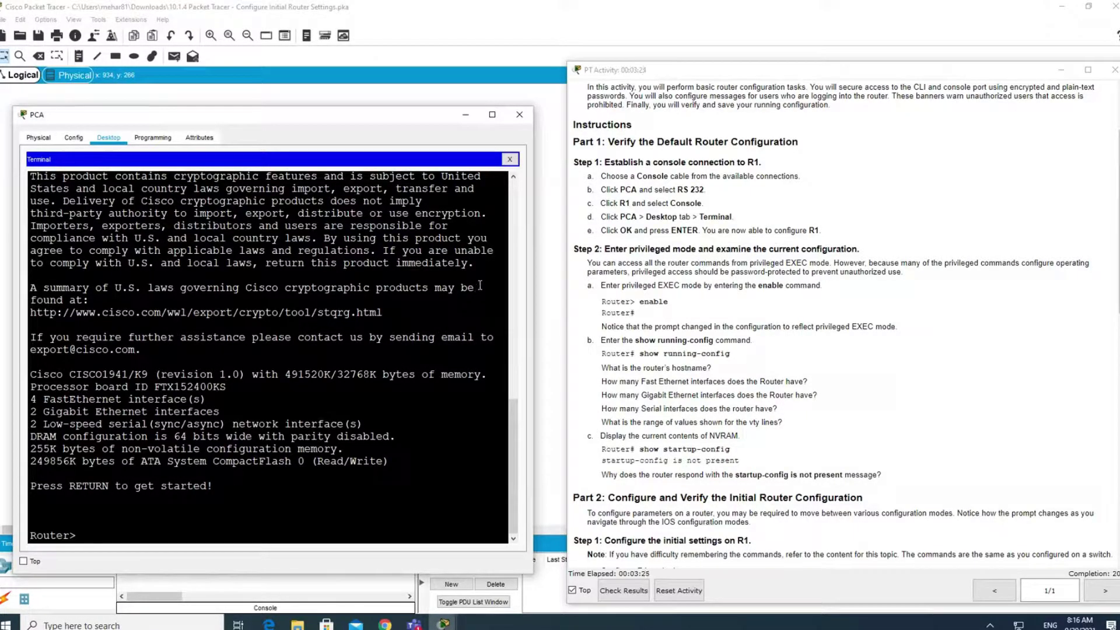
# Close and reopen PCA's Terminal, accepting the port settings to reconnect to R1.
pyautogui.click(520, 115)
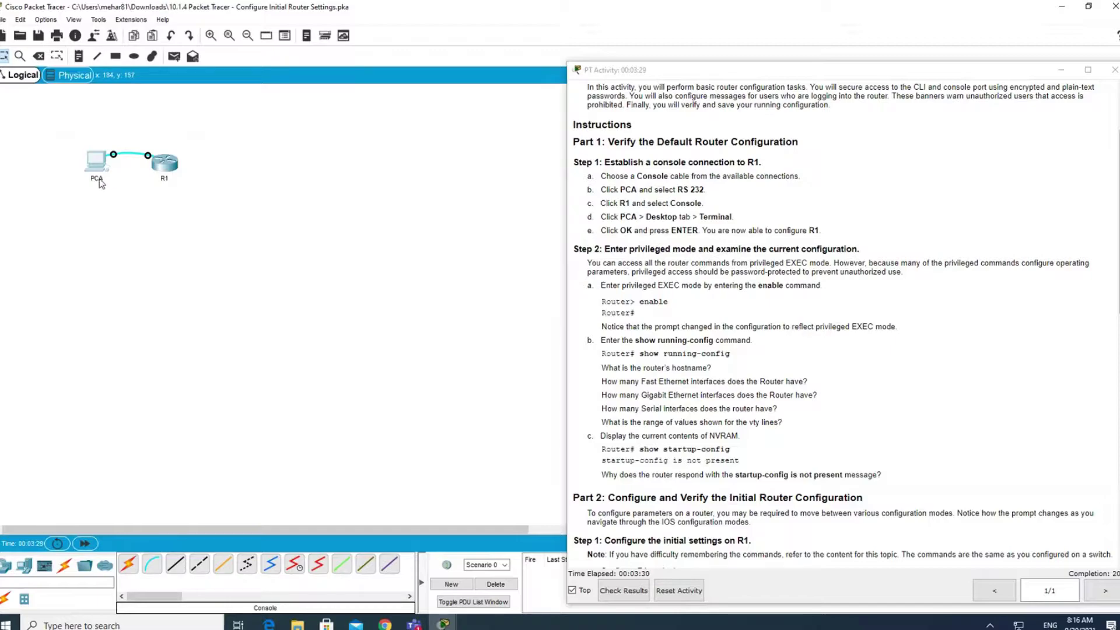
pyautogui.moveTo(98, 192)
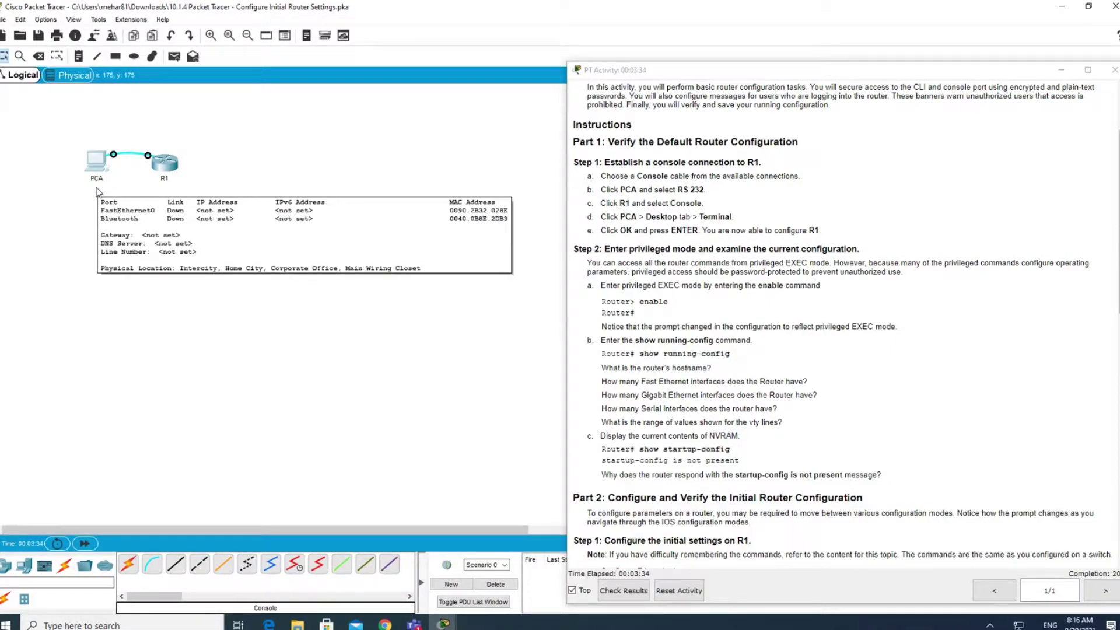
pyautogui.moveTo(168, 169)
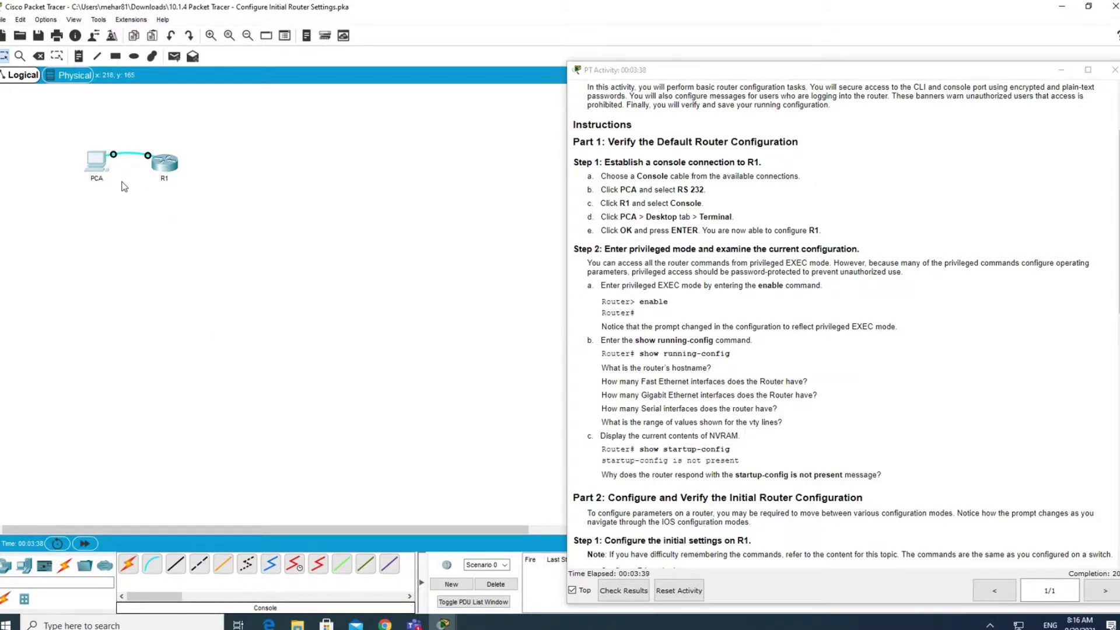
pyautogui.click(101, 170)
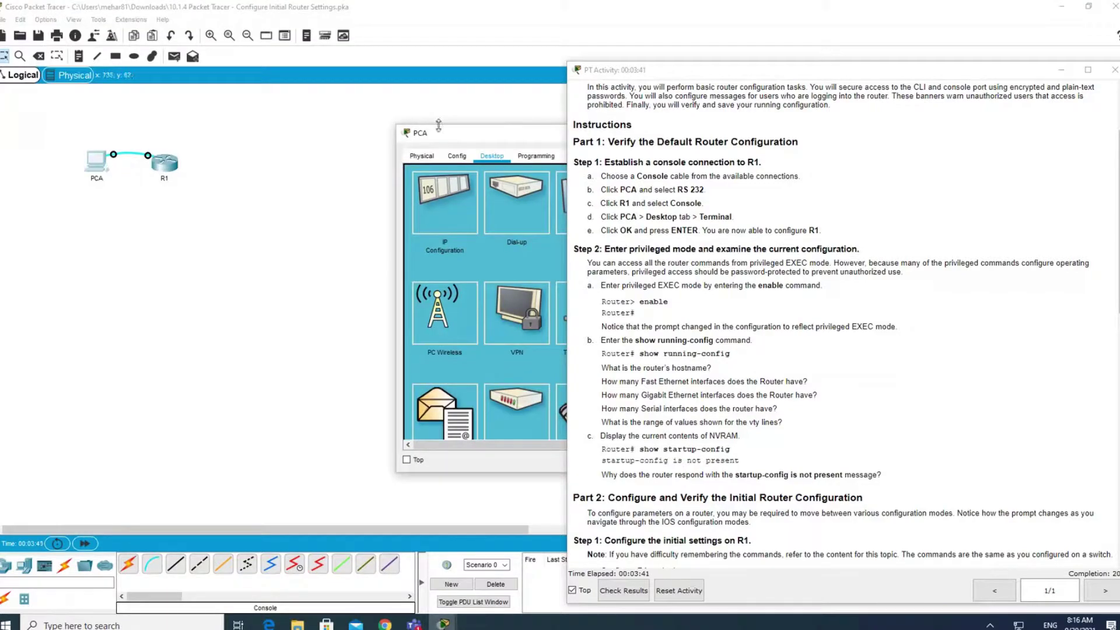
pyautogui.moveTo(476, 139); pyautogui.dragTo(146, 178)
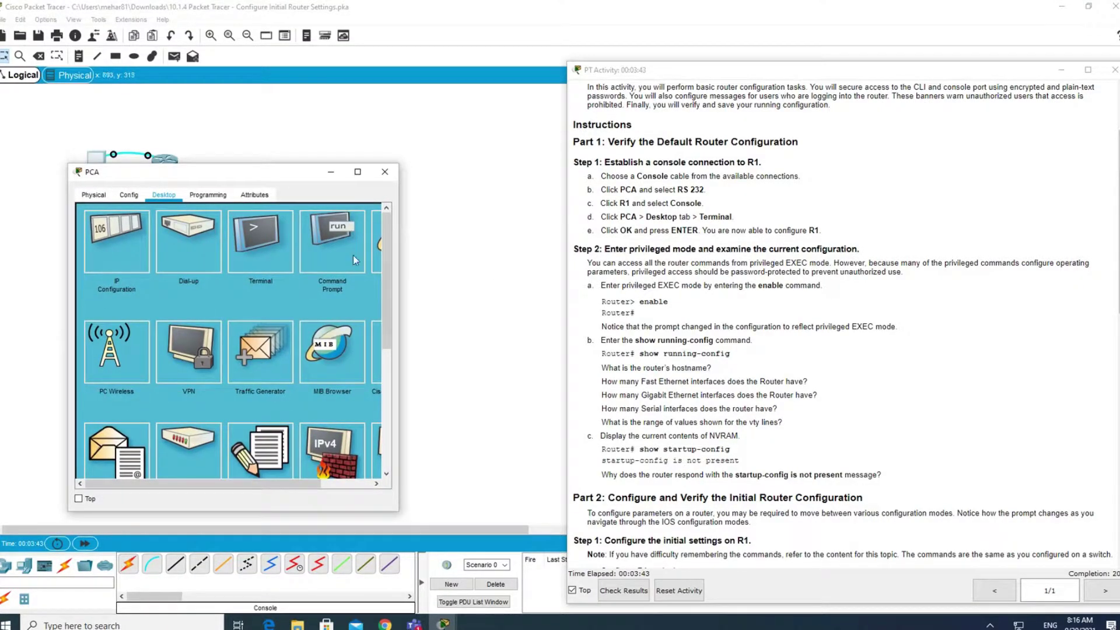
pyautogui.click(257, 239)
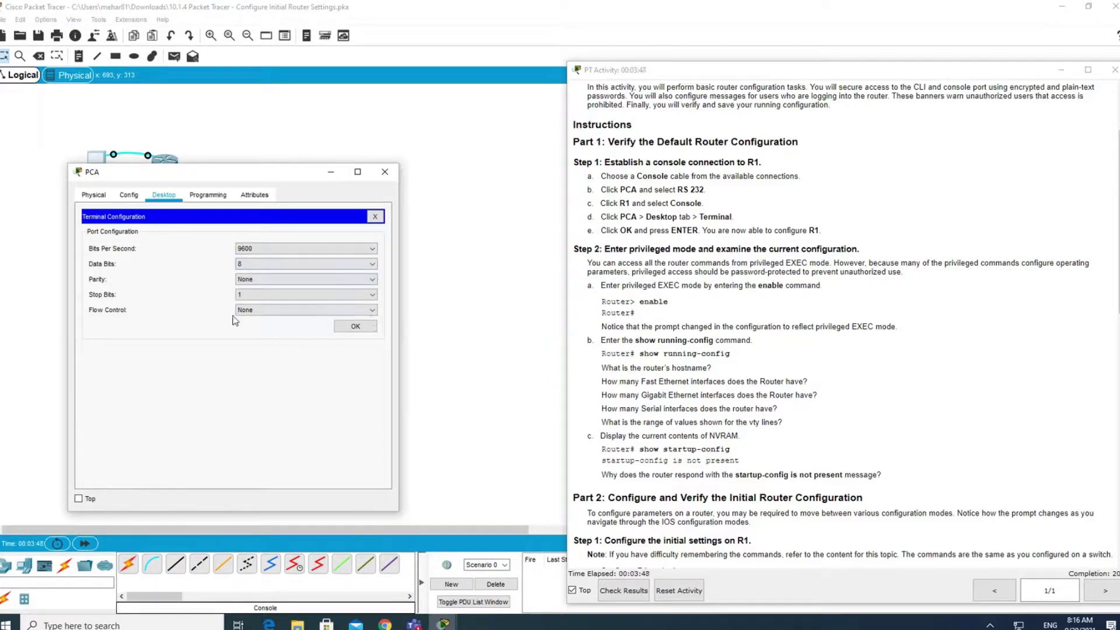
pyautogui.click(355, 326)
# Enter privileged EXEC mode with en and enlarge the terminal window.
pyautogui.press('Return')
pyautogui.press('Return')
pyautogui.press('Return')
pyautogui.press('Return')
pyautogui.write('en')
pyautogui.press('Return')
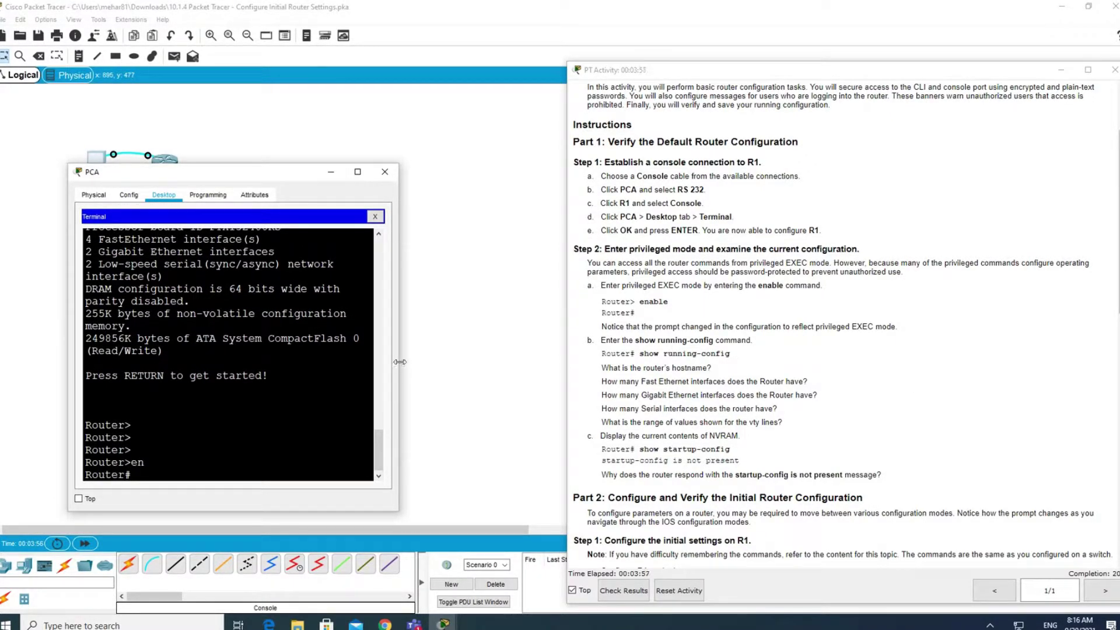
pyautogui.moveTo(399, 364); pyautogui.dragTo(520, 365)
pyautogui.moveTo(358, 170); pyautogui.dragTo(358, 104)
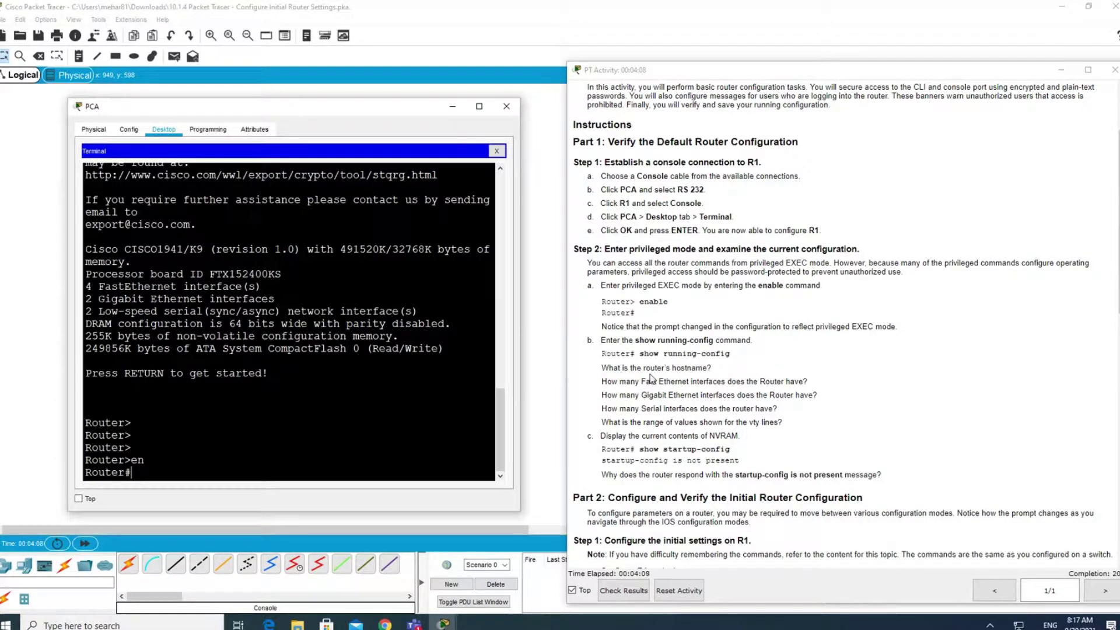
pyautogui.write('show run')
pyautogui.press('Tab')
pyautogui.press('Return')
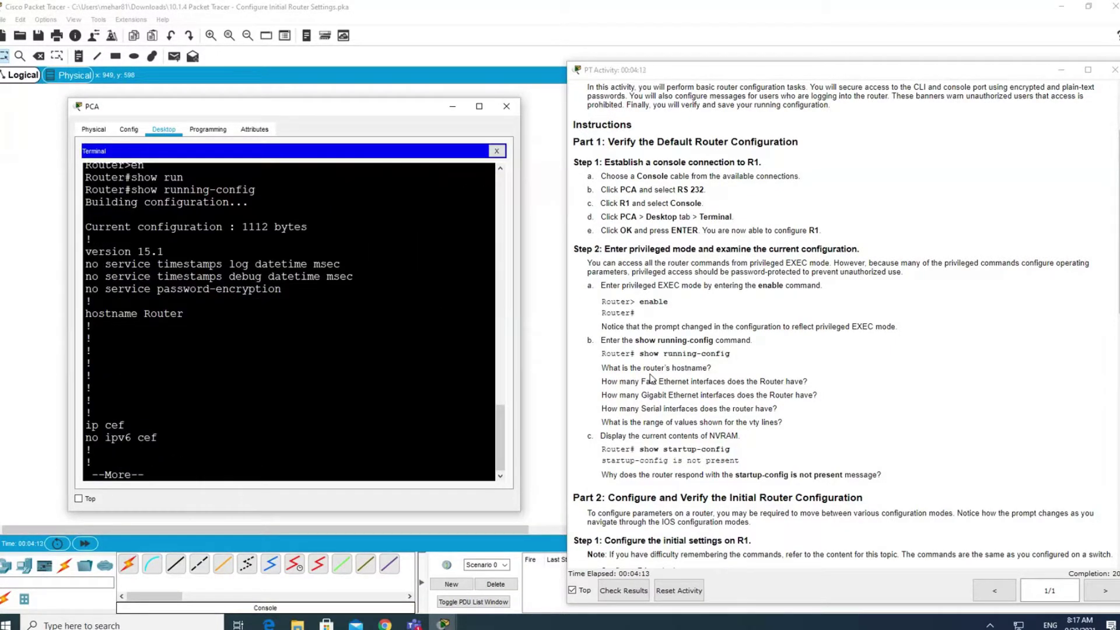
pyautogui.click(185, 314)
pyautogui.doubleClick(166, 315)
pyautogui.moveTo(94, 313); pyautogui.dragTo(125, 314)
pyautogui.click(160, 414)
pyautogui.moveTo(604, 369); pyautogui.dragTo(711, 367)
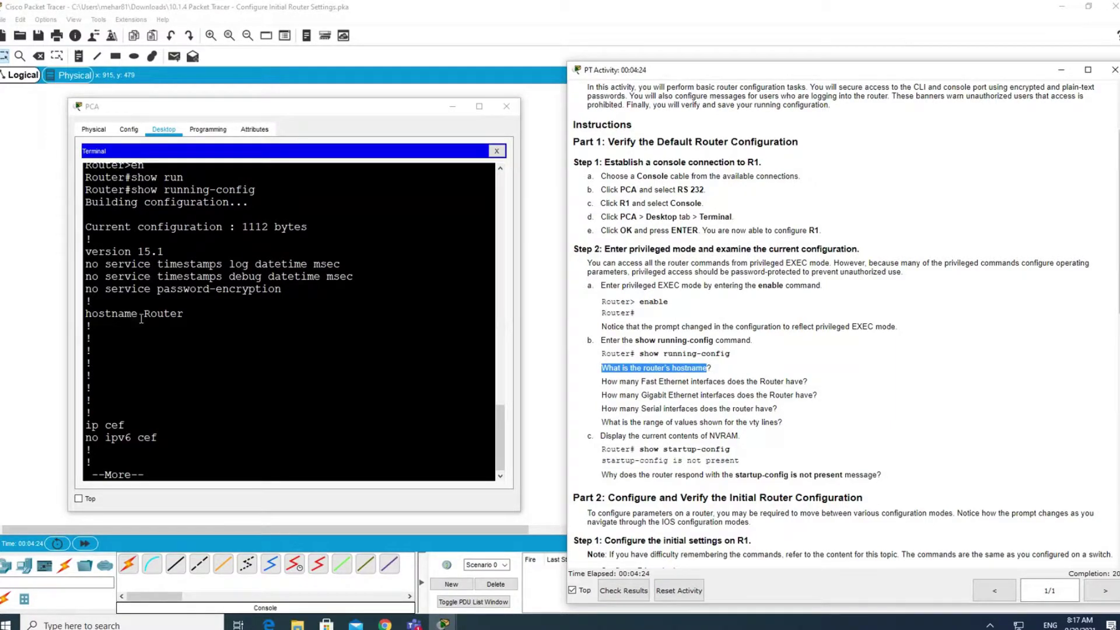
pyautogui.moveTo(146, 317); pyautogui.dragTo(188, 315)
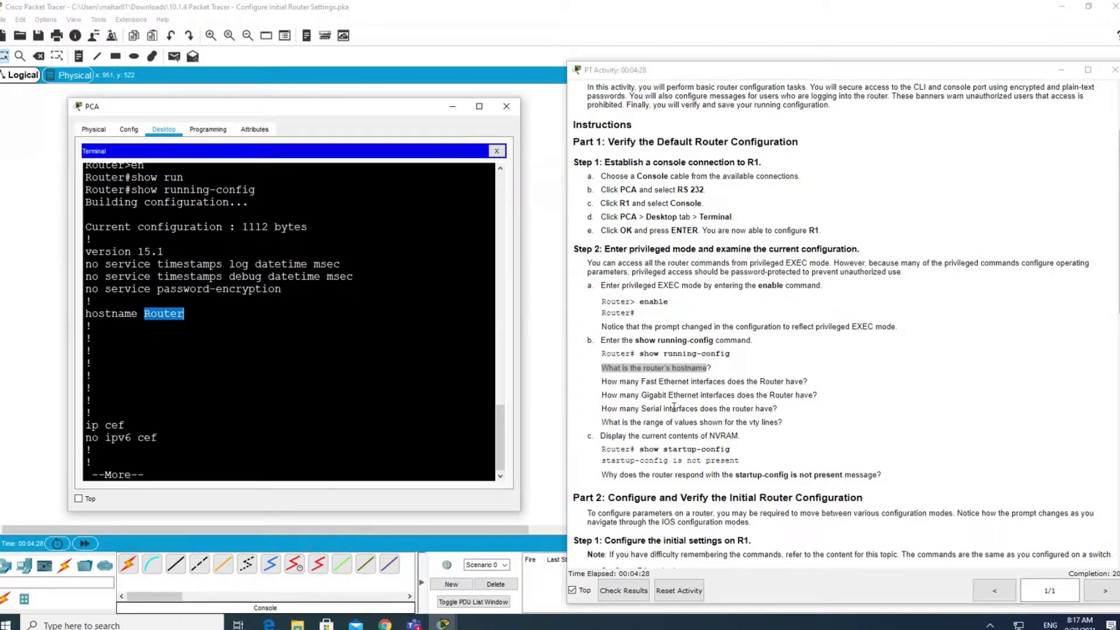
pyautogui.click(471, 389)
pyautogui.press('space')
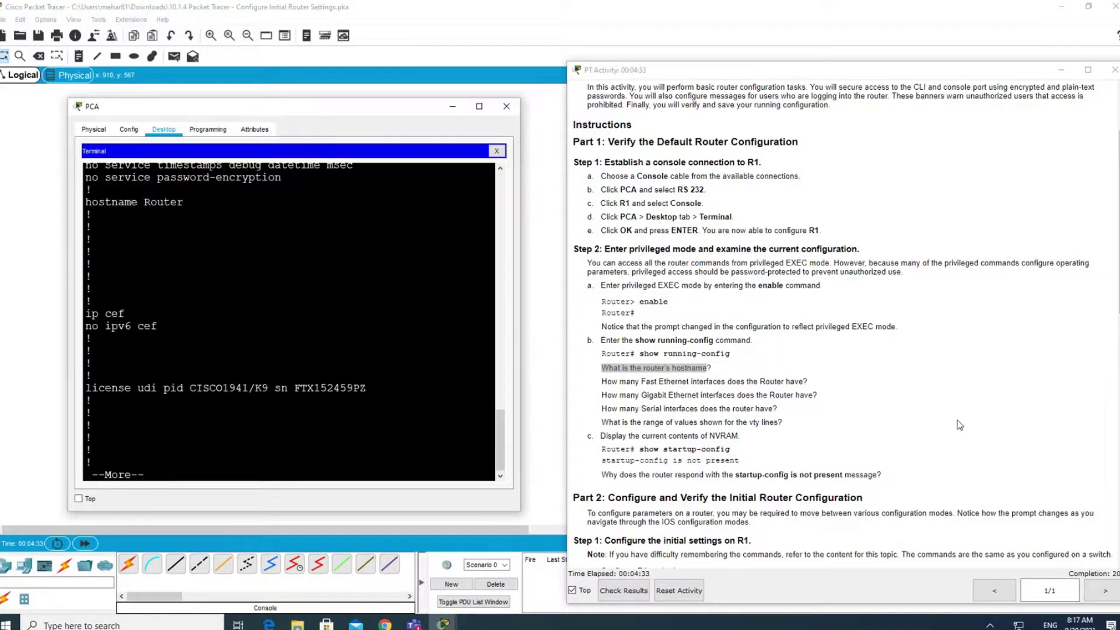
pyautogui.press('space')
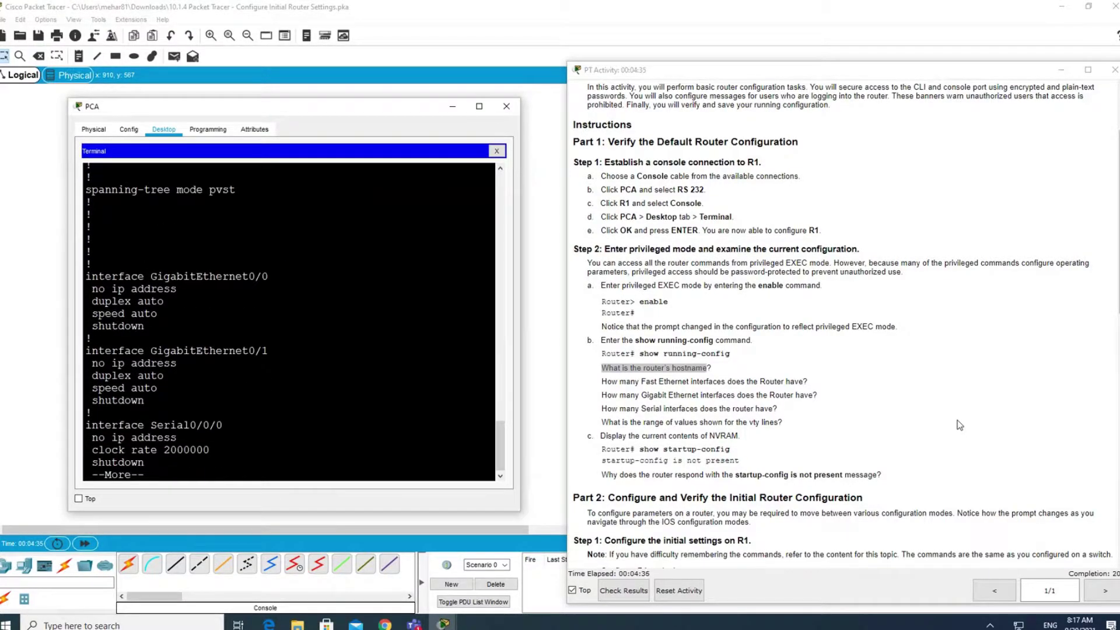
pyautogui.press('Return')
pyautogui.press('Return')
pyautogui.press('Return')
pyautogui.press('Return')
pyautogui.press('Return')
pyautogui.press('Return')
pyautogui.press('Return')
pyautogui.press('Return')
pyautogui.press('Return')
pyautogui.press('Return')
pyautogui.press('Return')
pyautogui.press('Return')
pyautogui.press('Return')
pyautogui.press('Return')
pyautogui.press('Return')
pyautogui.press('Return')
pyautogui.press('Return')
pyautogui.press('Return')
pyautogui.press('Return')
pyautogui.press('Return')
pyautogui.press('Return')
pyautogui.press('Return')
pyautogui.press('Return')
pyautogui.press('Return')
pyautogui.press('Return')
pyautogui.press('Return')
pyautogui.press('Return')
pyautogui.press('Return')
pyautogui.moveTo(261, 203); pyautogui.dragTo(118, 188)
pyautogui.moveTo(262, 264); pyautogui.dragTo(86, 264)
pyautogui.moveTo(262, 327); pyautogui.dragTo(87, 313)
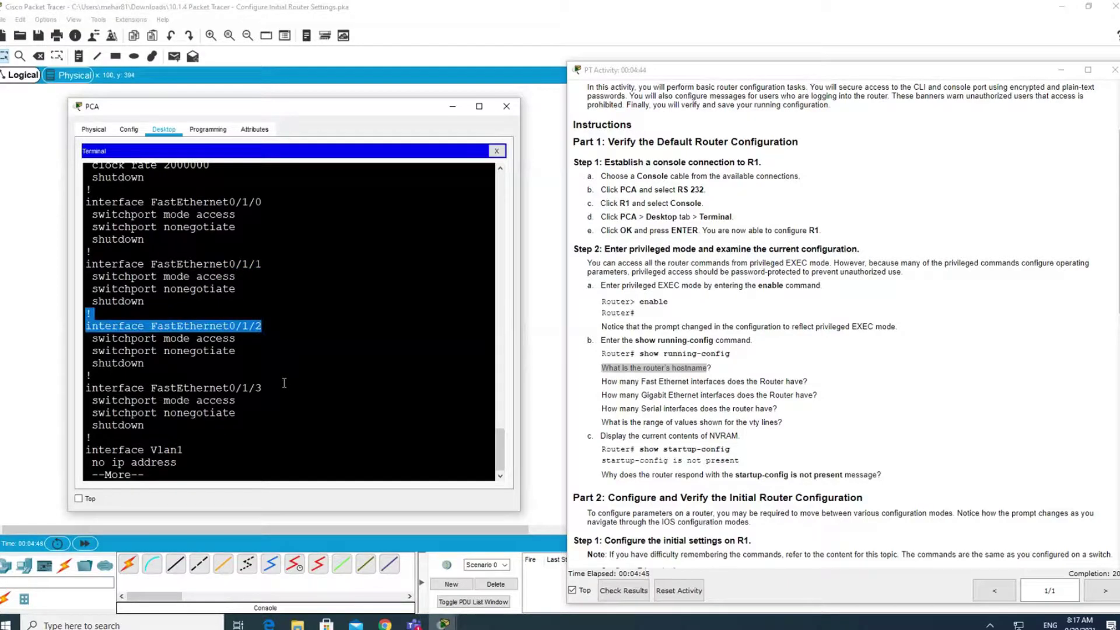
pyautogui.moveTo(285, 383); pyautogui.dragTo(92, 388)
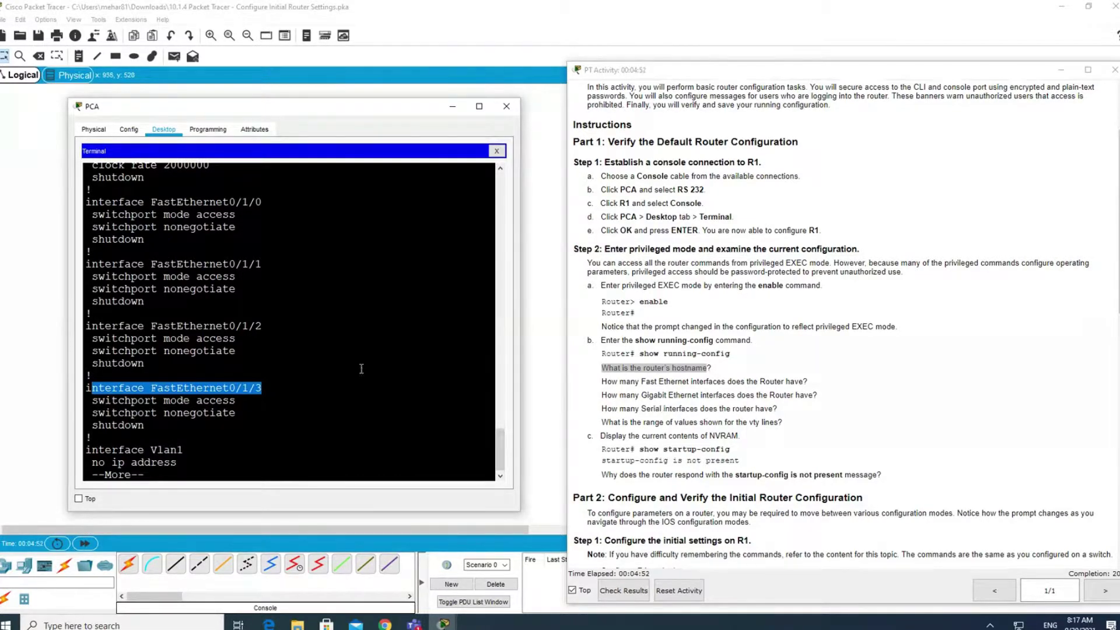
pyautogui.scroll(8, 281, 368)
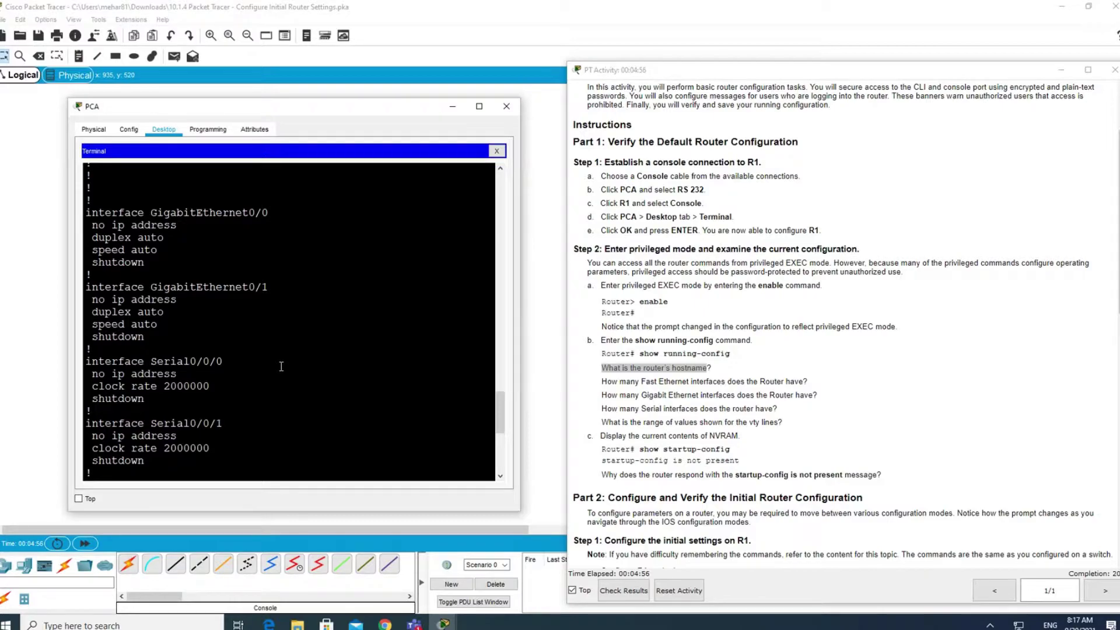
pyautogui.moveTo(269, 287); pyautogui.dragTo(89, 278)
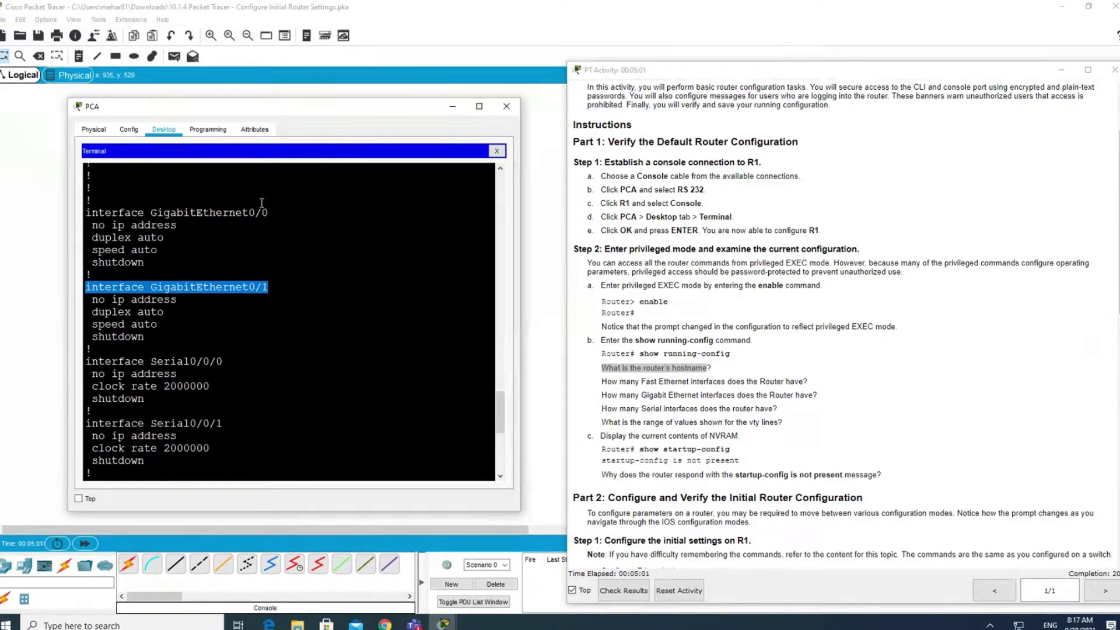
pyautogui.moveTo(269, 212); pyautogui.dragTo(43, 211)
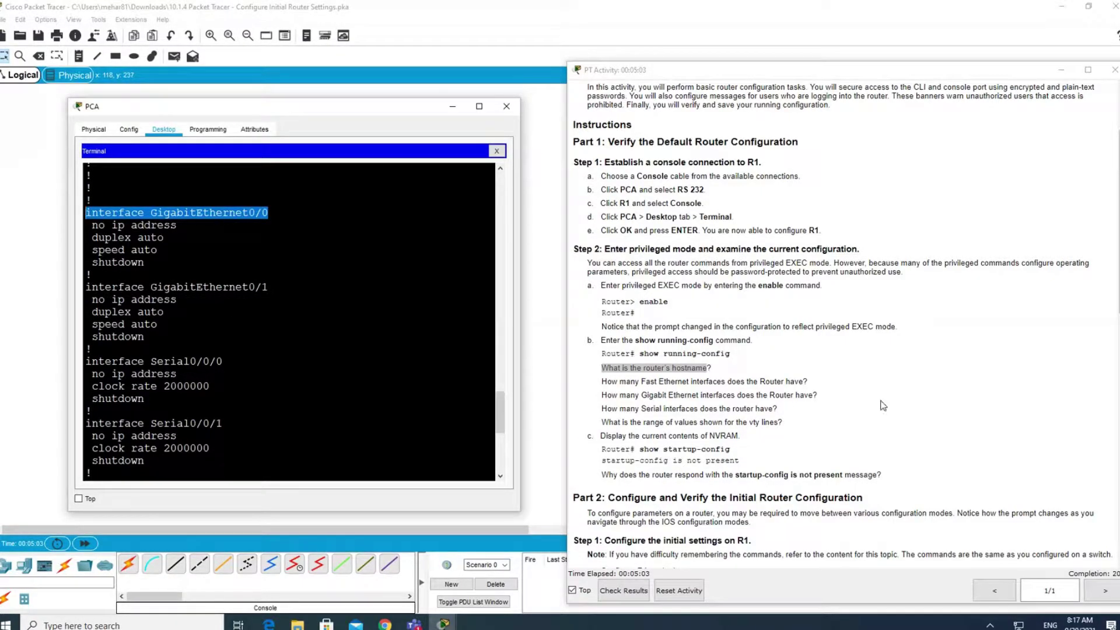
pyautogui.moveTo(818, 395); pyautogui.dragTo(581, 405)
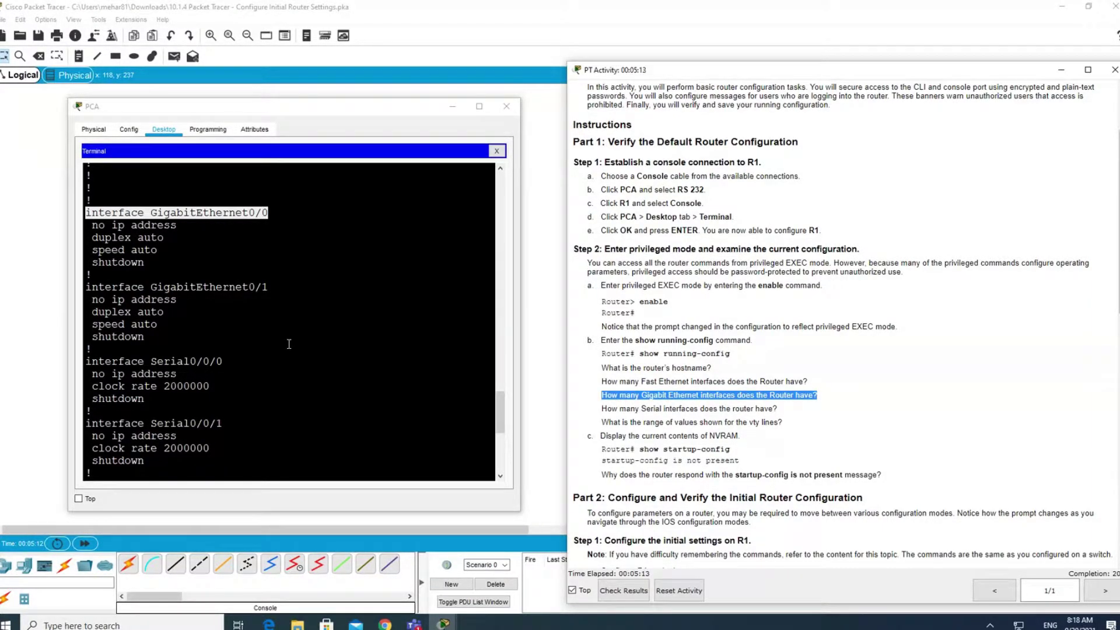
# Highlight the Serial0/0/0 and Serial0/0/1 lines, their question, and FastEthernet0/1/0 in the listing.
pyautogui.scroll(-2, 288, 345)
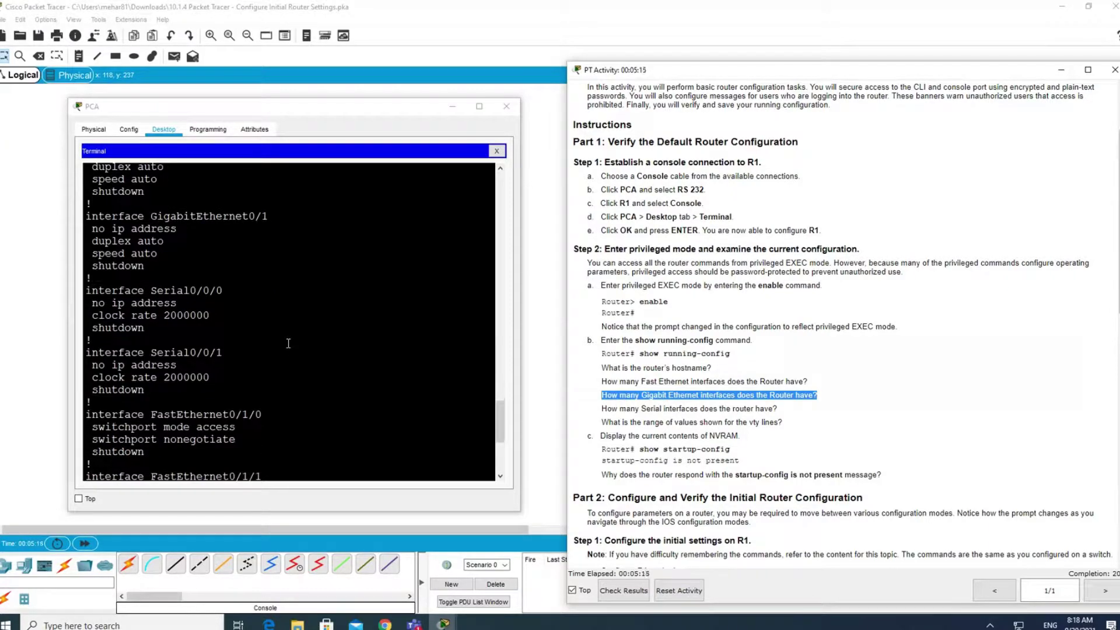
pyautogui.moveTo(222, 292); pyautogui.dragTo(87, 293)
pyautogui.moveTo(222, 352); pyautogui.dragTo(93, 340)
pyautogui.moveTo(782, 409); pyautogui.dragTo(575, 409)
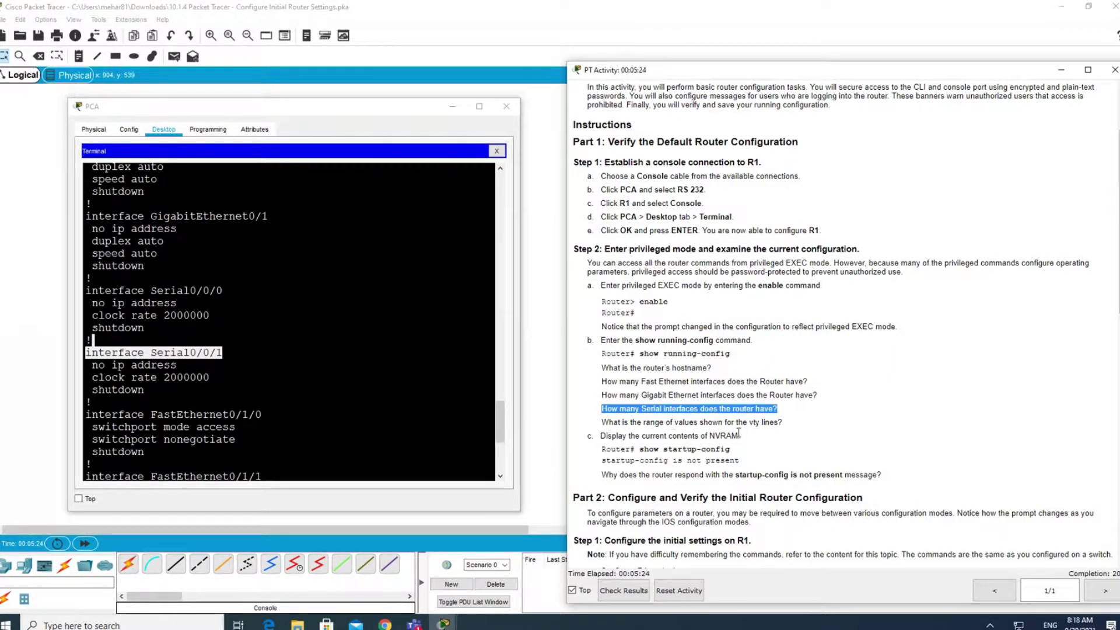
pyautogui.moveTo(256, 415); pyautogui.dragTo(252, 416)
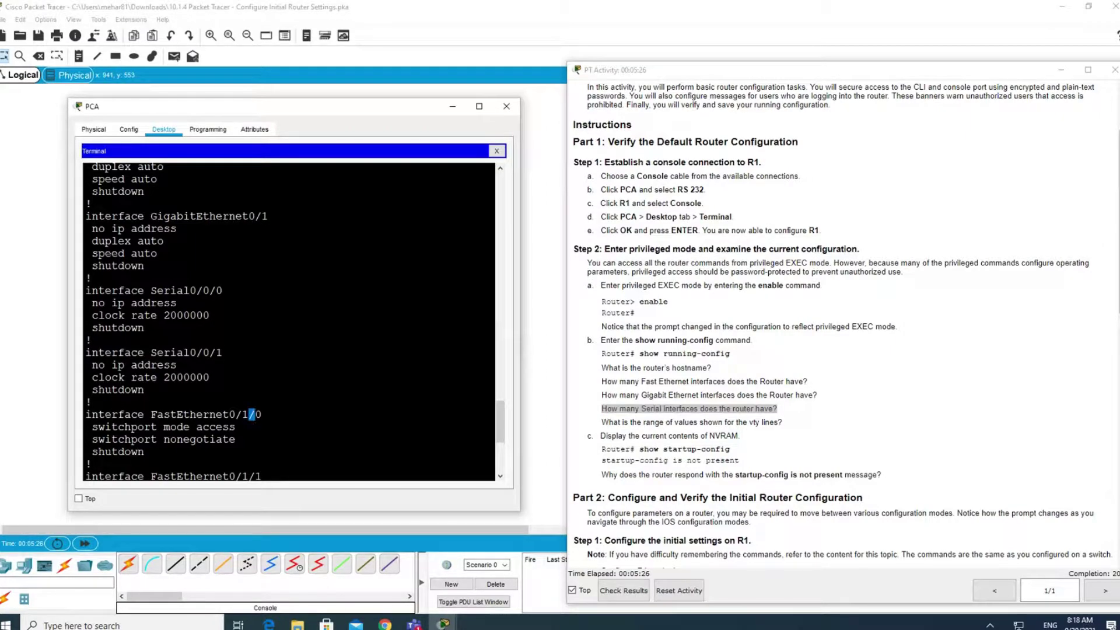
# Finish the running-config listing and highlight line vty 0 4 and the vty question.
pyautogui.scroll(-10, 252, 415)
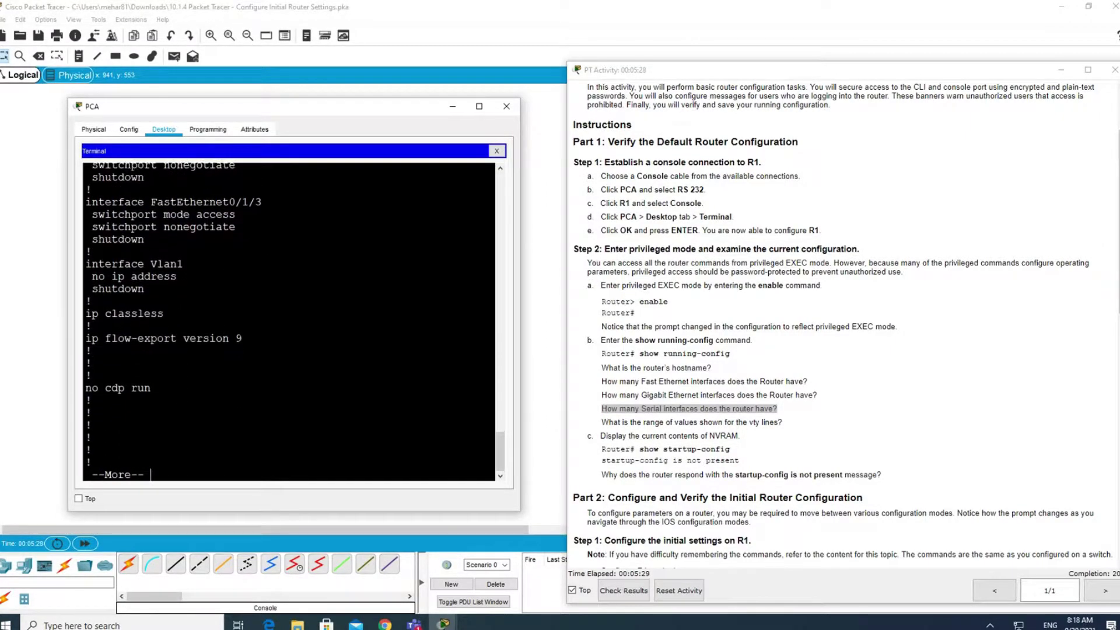
pyautogui.press('space')
pyautogui.press('Return')
pyautogui.press('Return')
pyautogui.press('Return')
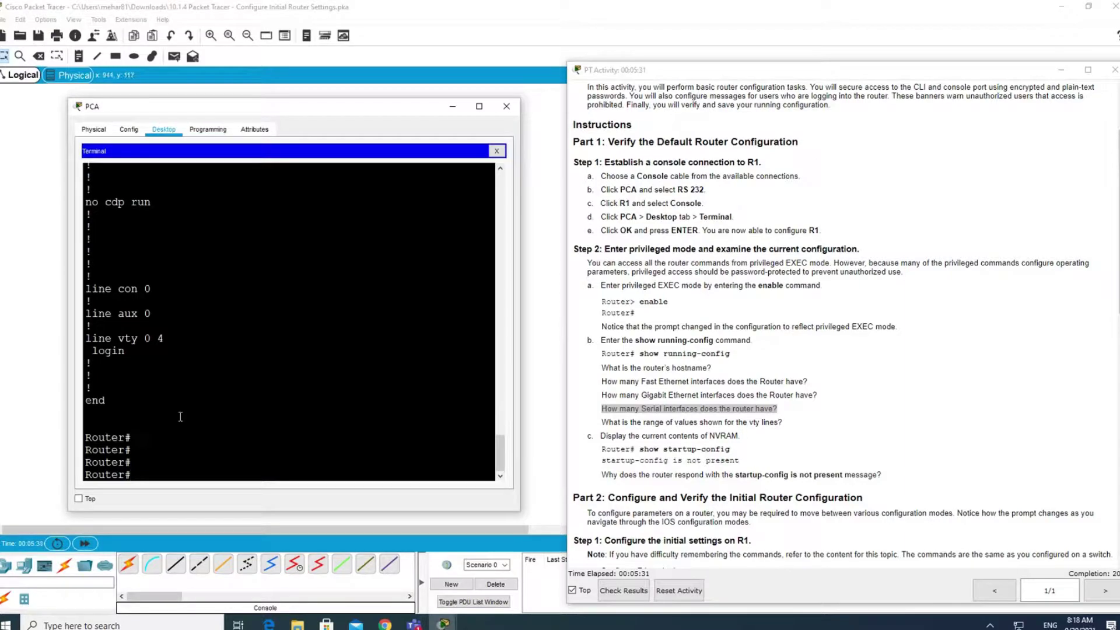
pyautogui.moveTo(86, 338); pyautogui.dragTo(169, 339)
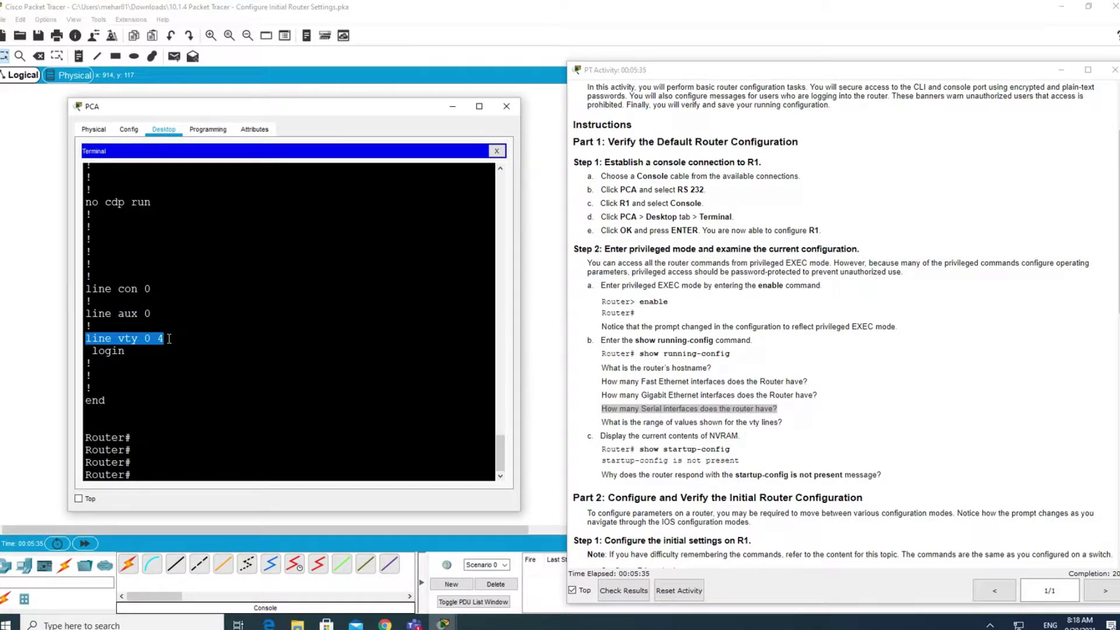
pyautogui.moveTo(169, 338); pyautogui.dragTo(145, 338)
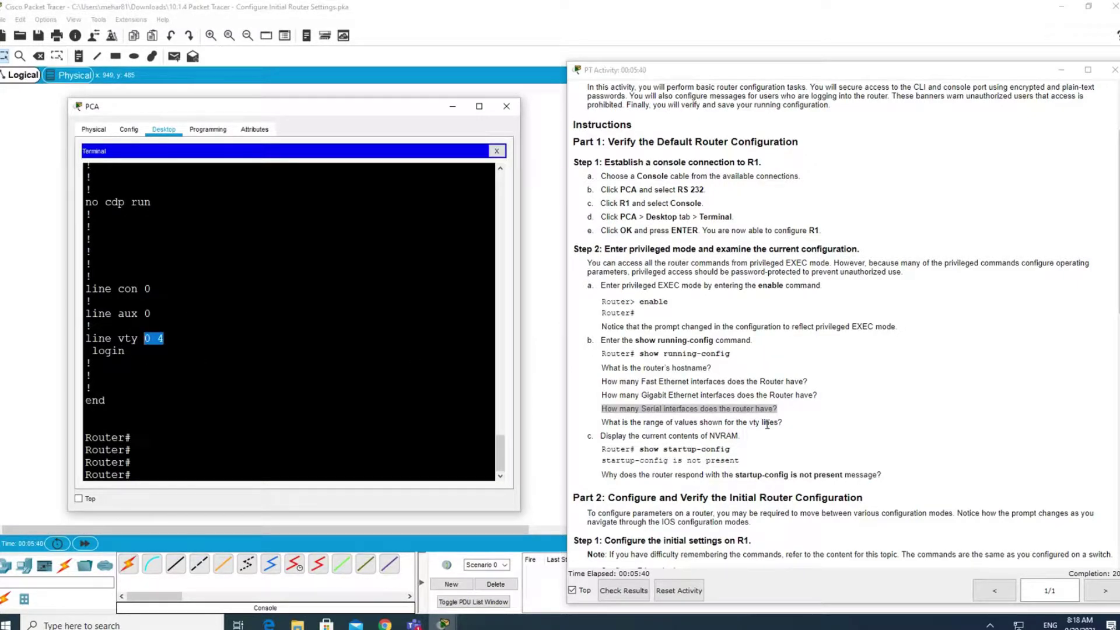
pyautogui.moveTo(781, 423); pyautogui.dragTo(737, 423)
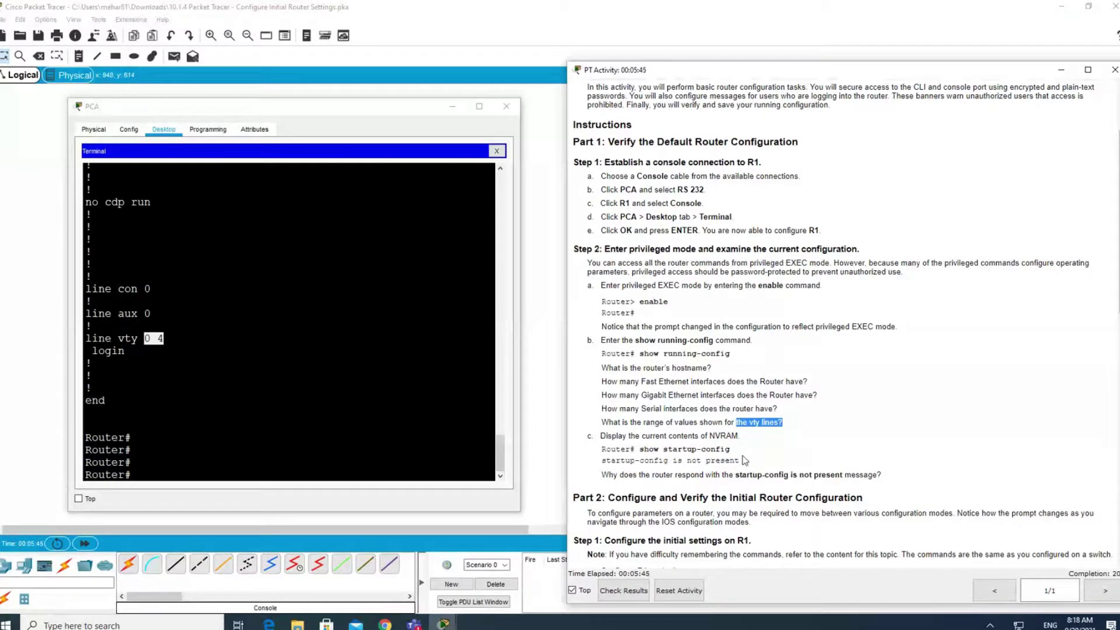
pyautogui.click(132, 463)
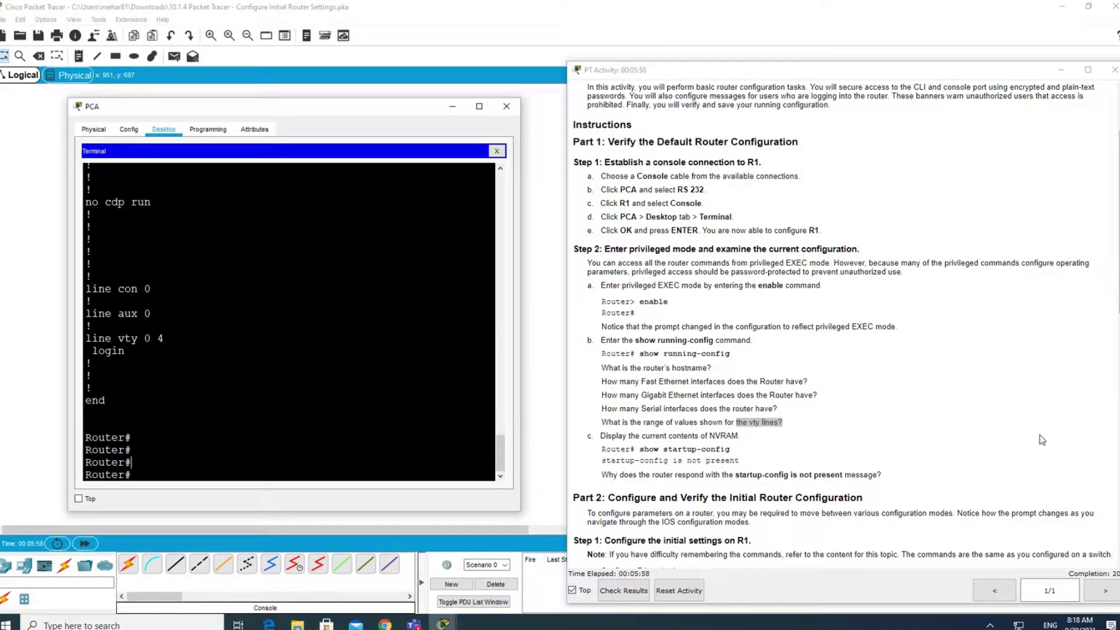
# Run show startup-config via Tab completion, confirming startup-config is not present.
pyautogui.write('show st')
pyautogui.press('Tab')
pyautogui.write('ar')
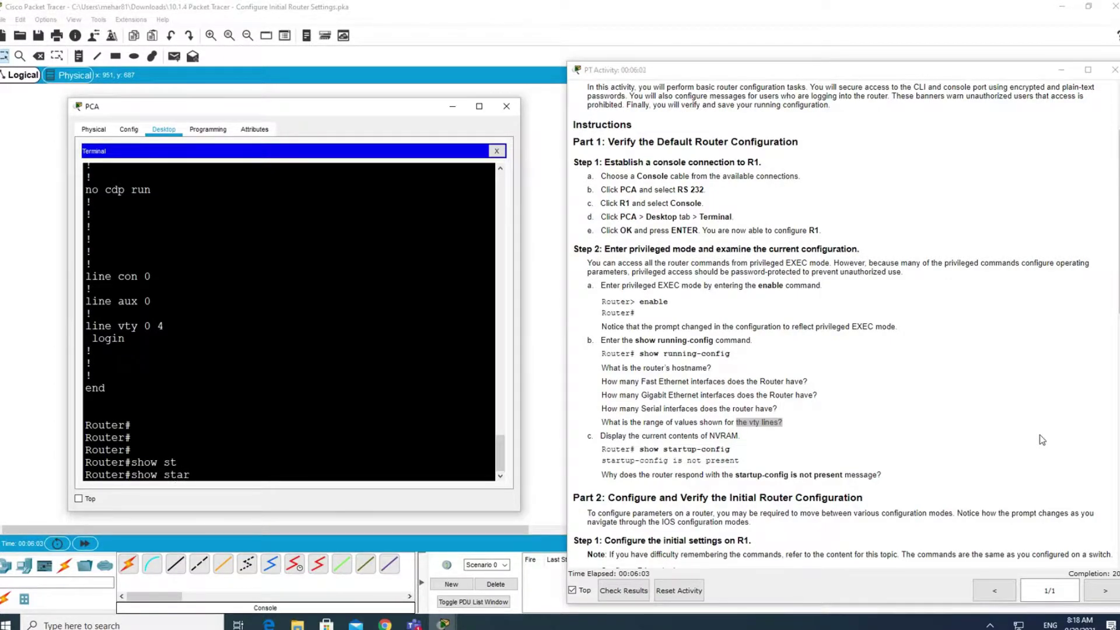
pyautogui.press('Tab')
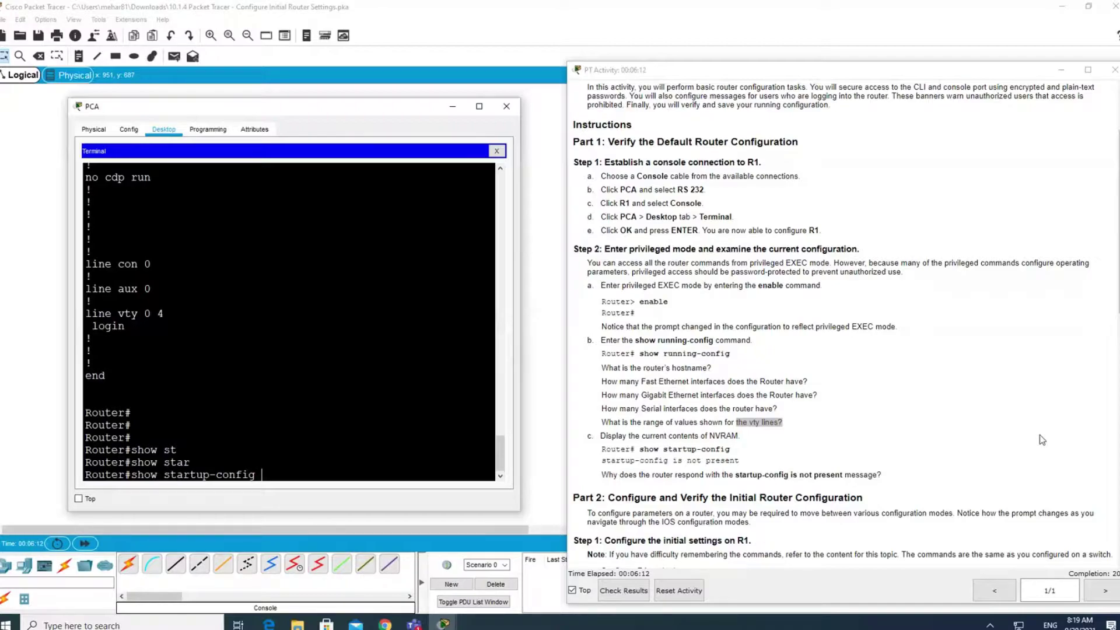
pyautogui.press('Return')
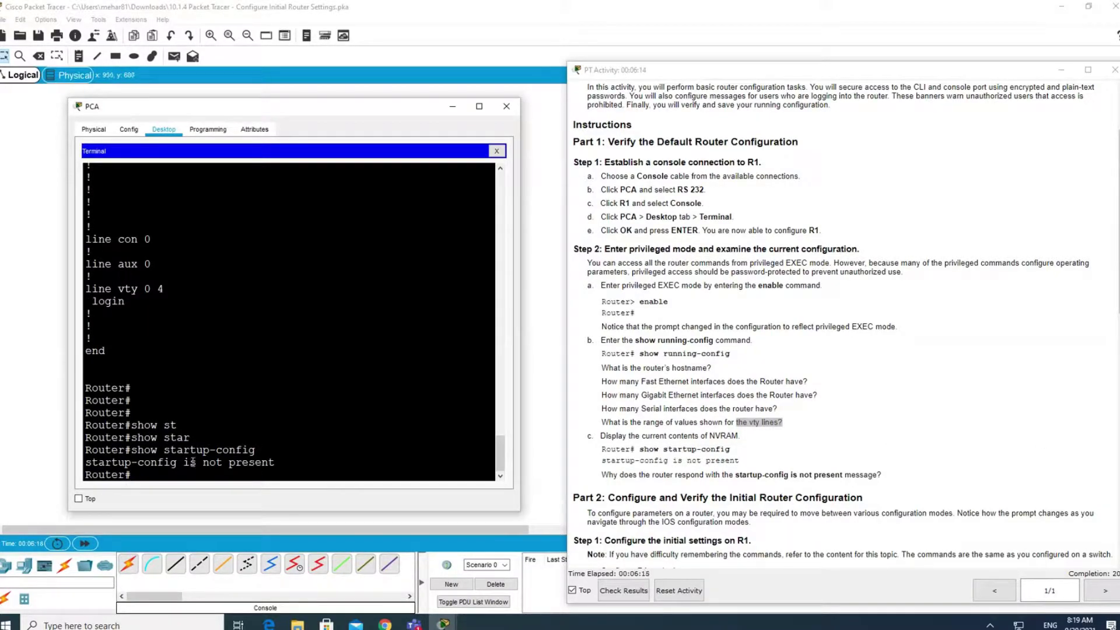
pyautogui.moveTo(283, 463); pyautogui.dragTo(78, 464)
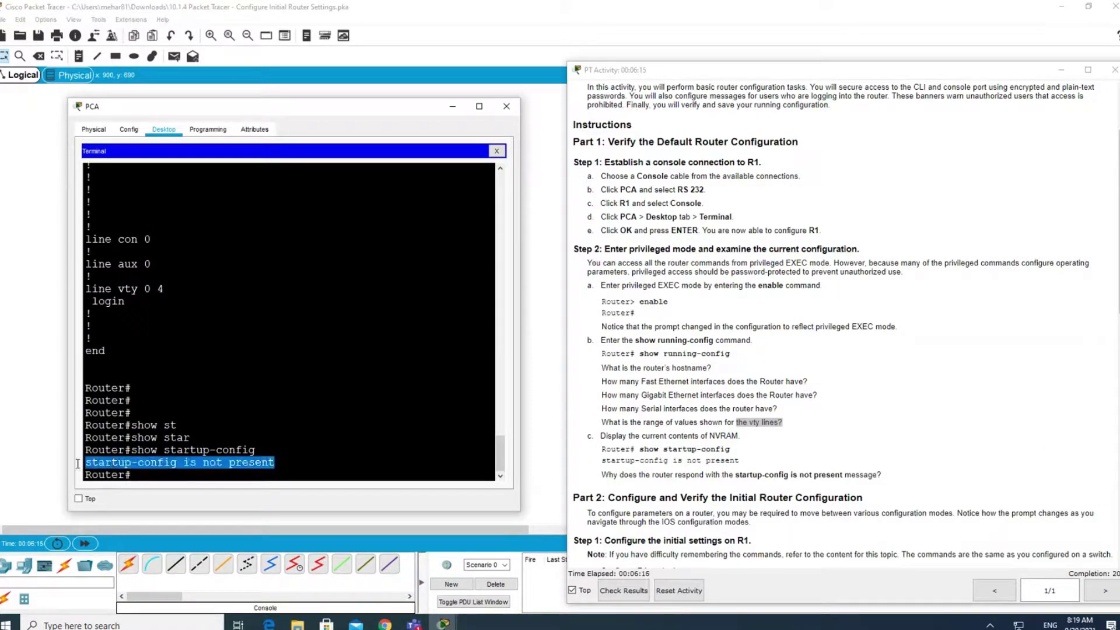
pyautogui.click(256, 465)
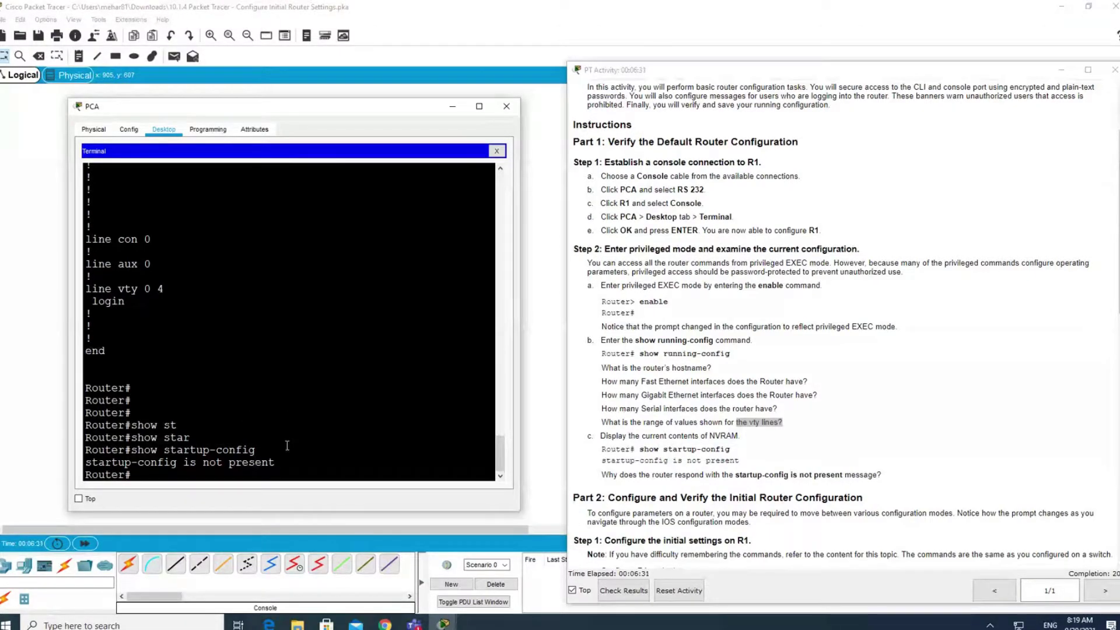
# Scroll the activity instructions down to Part 2 Step 1.
pyautogui.scroll(-4, 835, 500)
pyautogui.scroll(-2, 836, 500)
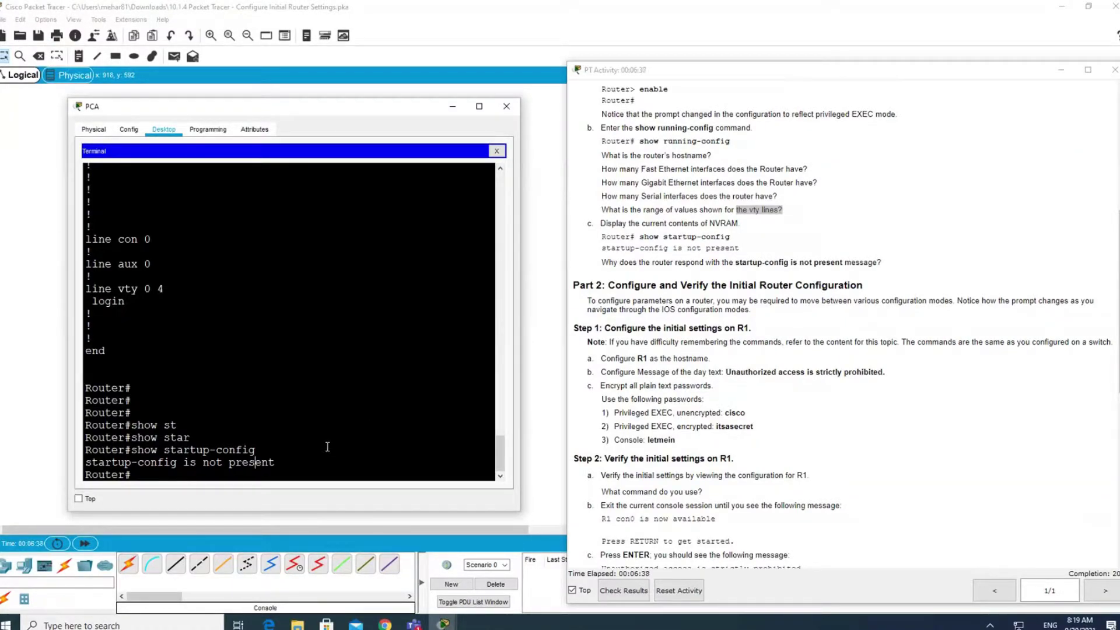
pyautogui.scroll(-3, 797, 368)
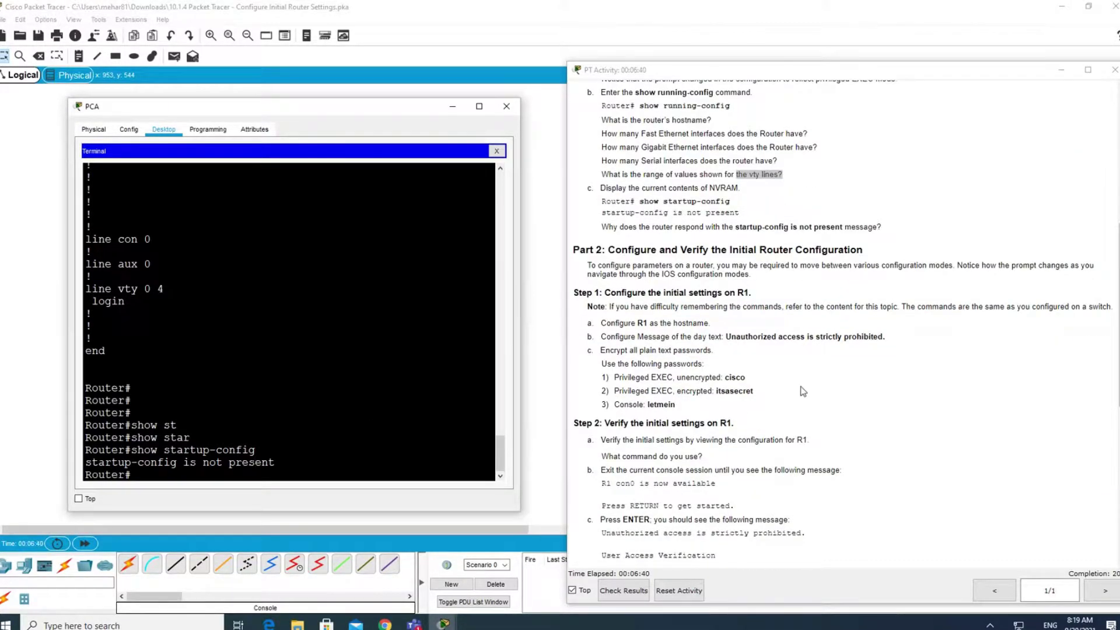
pyautogui.scroll(-1, 800, 386)
pyautogui.scroll(-1, 803, 391)
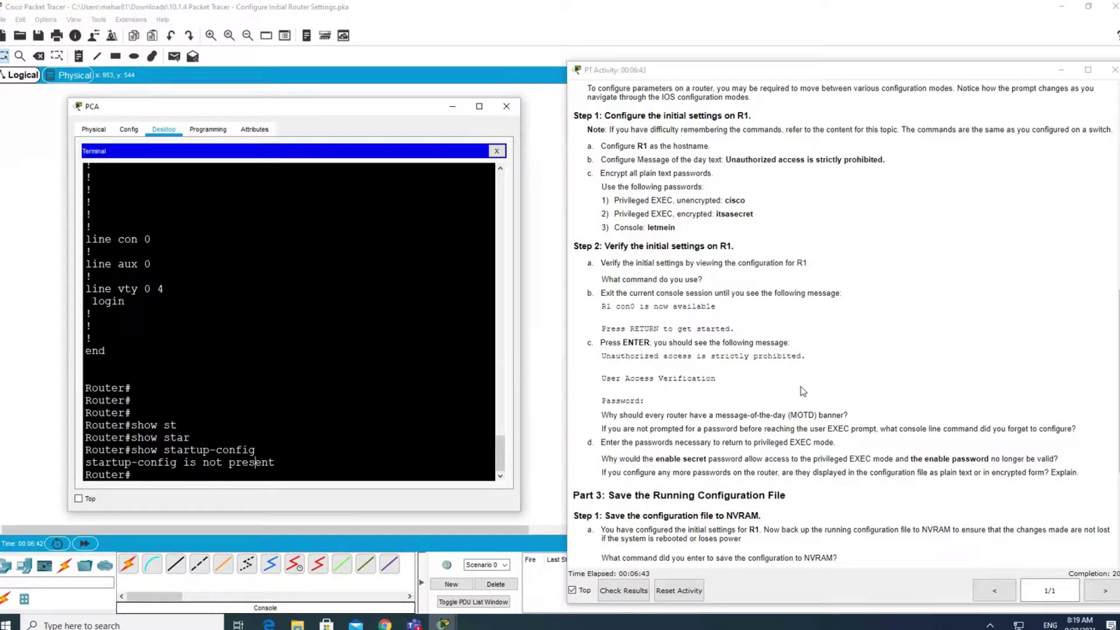
pyautogui.scroll(1, 803, 391)
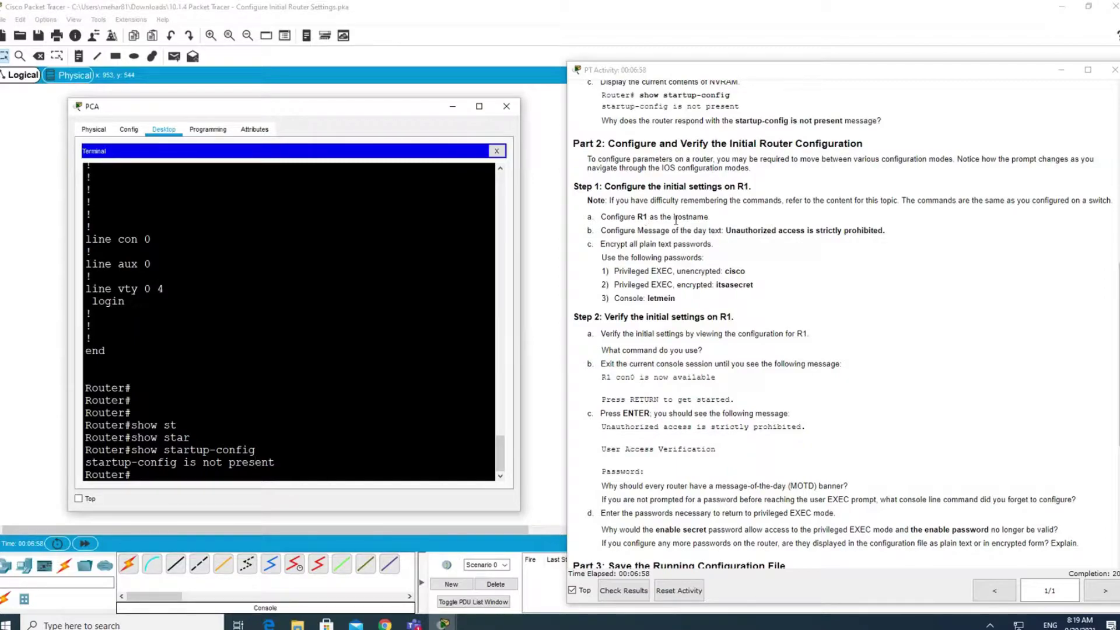
# Return to the terminal and highlight the current Router# prompt.
pyautogui.click(164, 477)
pyautogui.moveTo(127, 470); pyautogui.dragTo(85, 473)
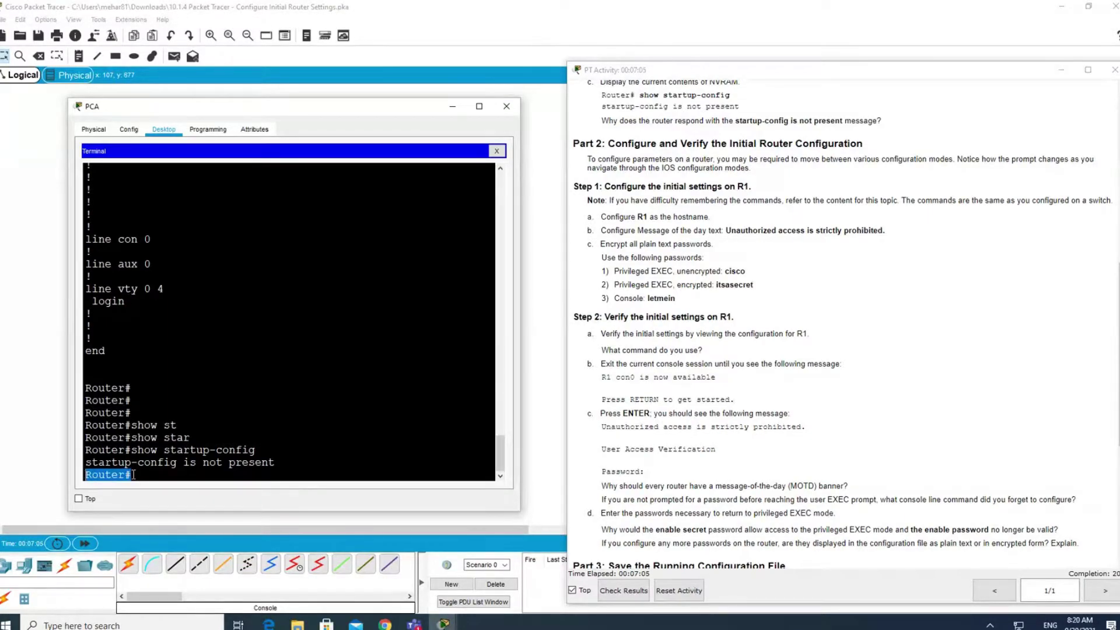
pyautogui.click(147, 473)
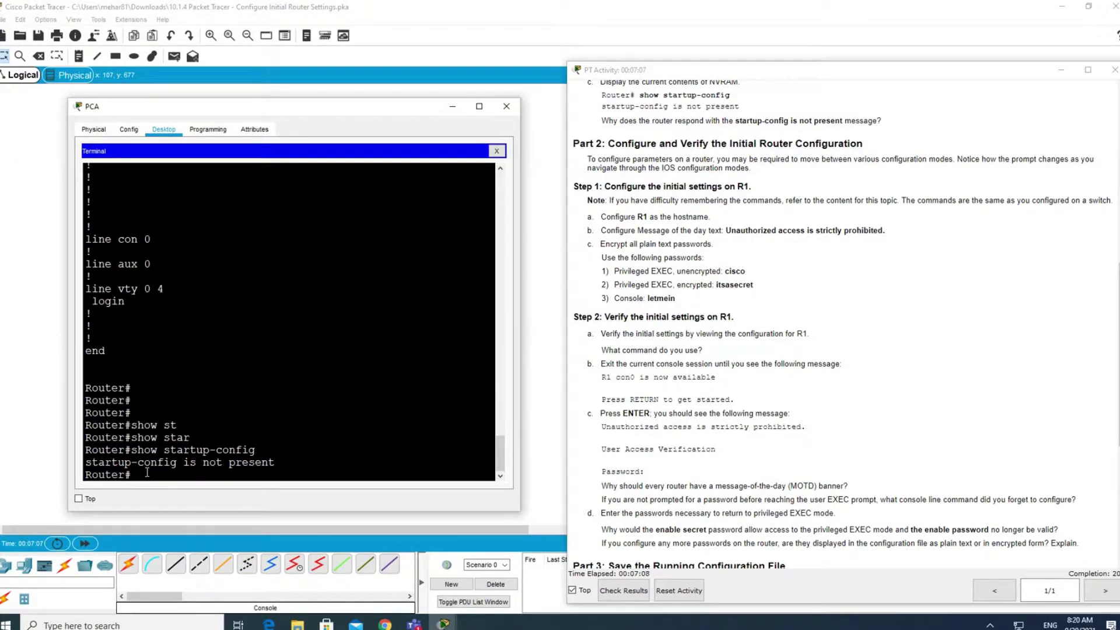
# Enter global configuration mode with configure terminal via Tab completion.
pyautogui.write('conf')
pyautogui.press('Tab')
pyautogui.write('ter')
pyautogui.press('Tab')
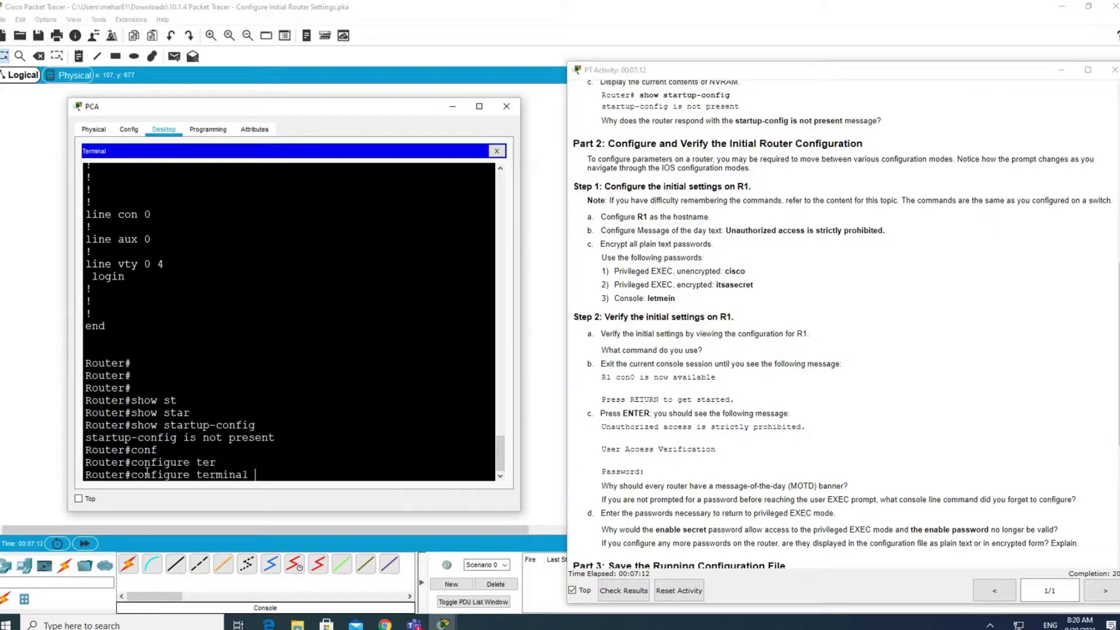
pyautogui.press('Return')
# Type hostname R1, highlighting the new name in the command and instructions.
pyautogui.write('h')
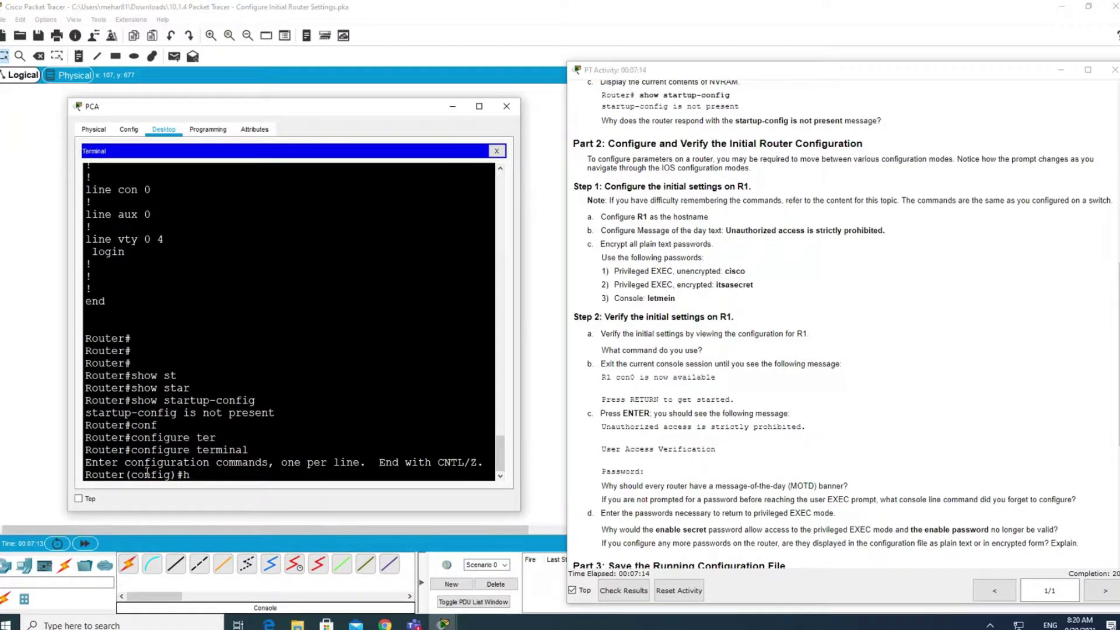
pyautogui.write('os')
pyautogui.press('Tab')
pyautogui.write('R1')
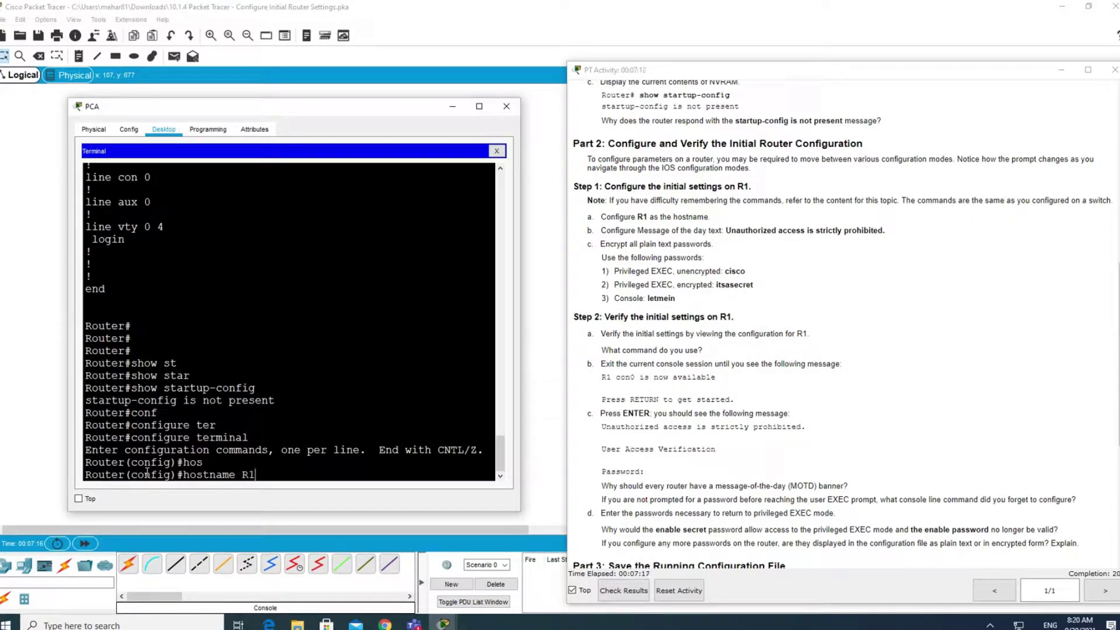
pyautogui.moveTo(130, 474); pyautogui.dragTo(92, 475)
pyautogui.moveTo(257, 476); pyautogui.dragTo(182, 475)
pyautogui.click(264, 476)
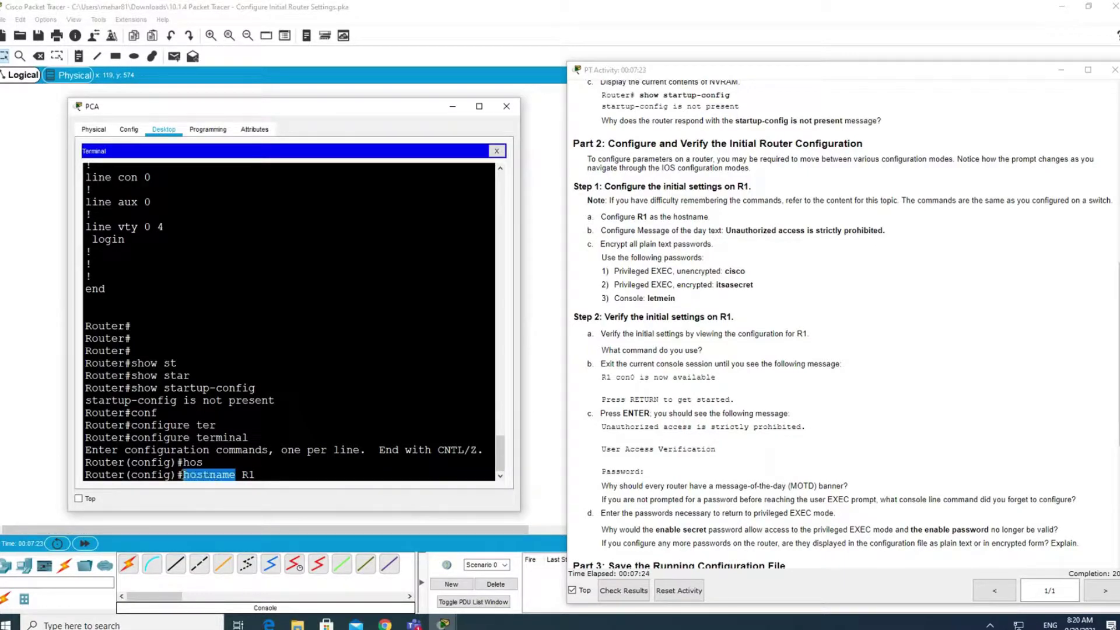
pyautogui.click(270, 477)
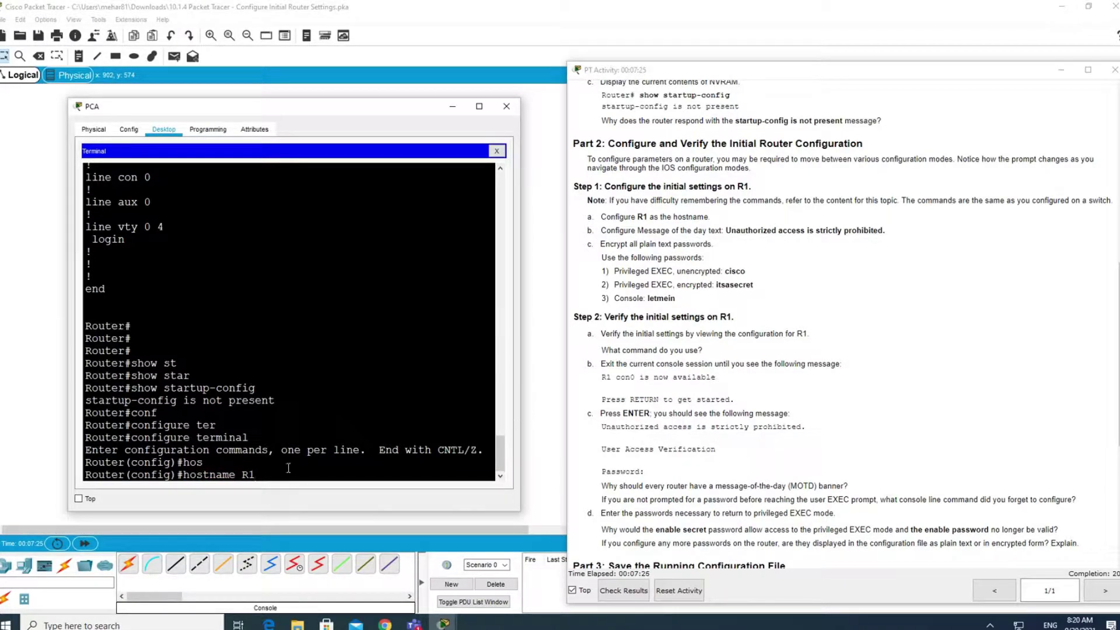
pyautogui.moveTo(260, 475); pyautogui.dragTo(241, 475)
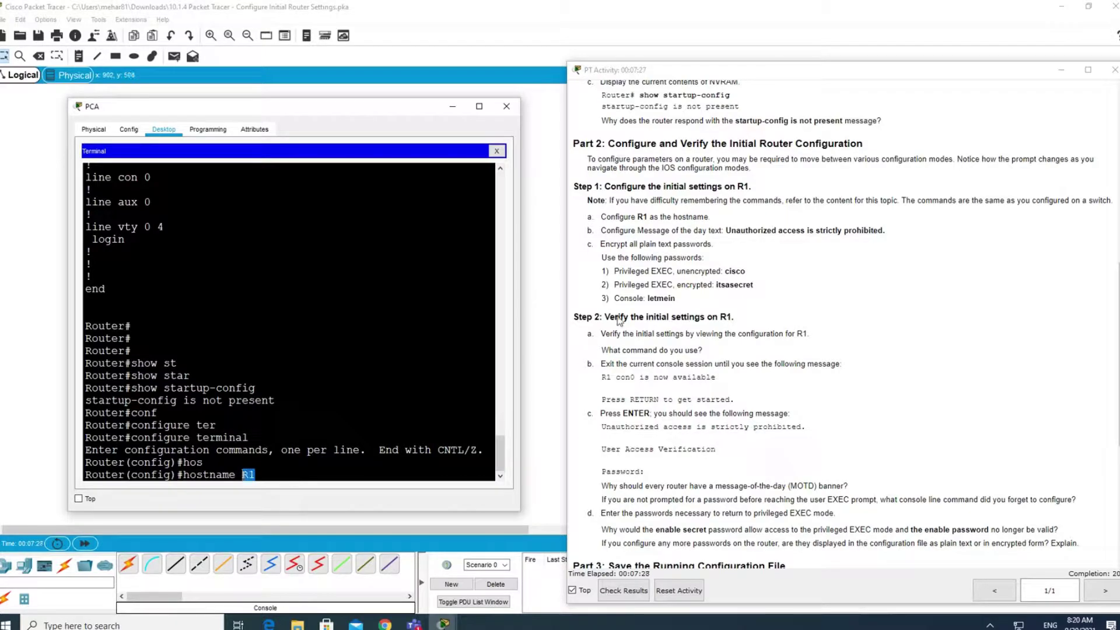
pyautogui.doubleClick(646, 217)
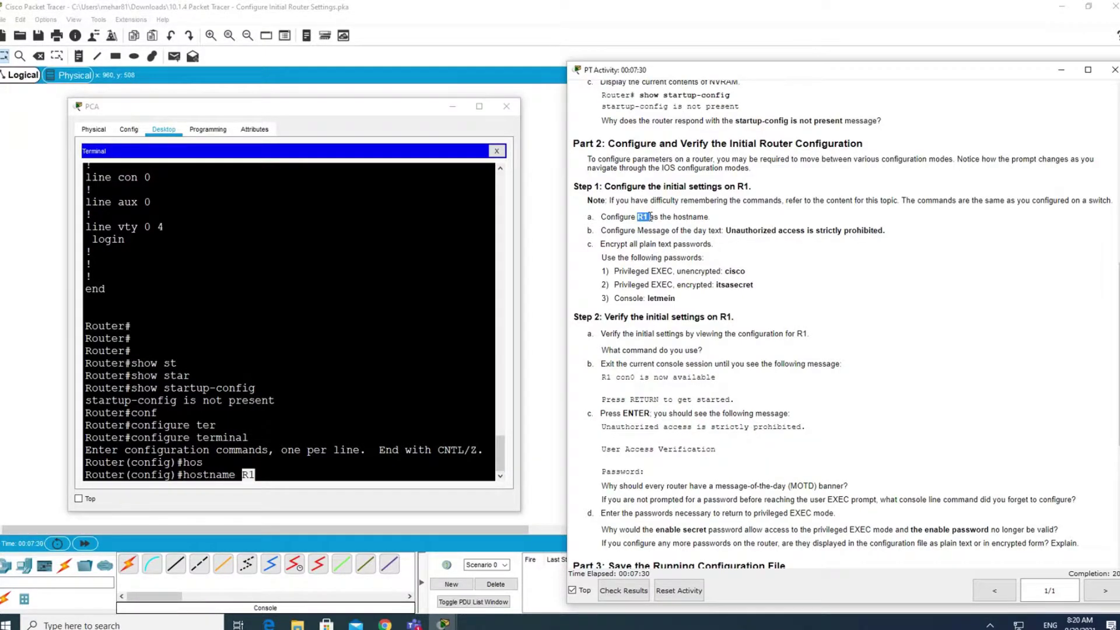
# Apply hostname R1 and highlight the new R1(config)# prompt and the MOTD task.
pyautogui.click(318, 459)
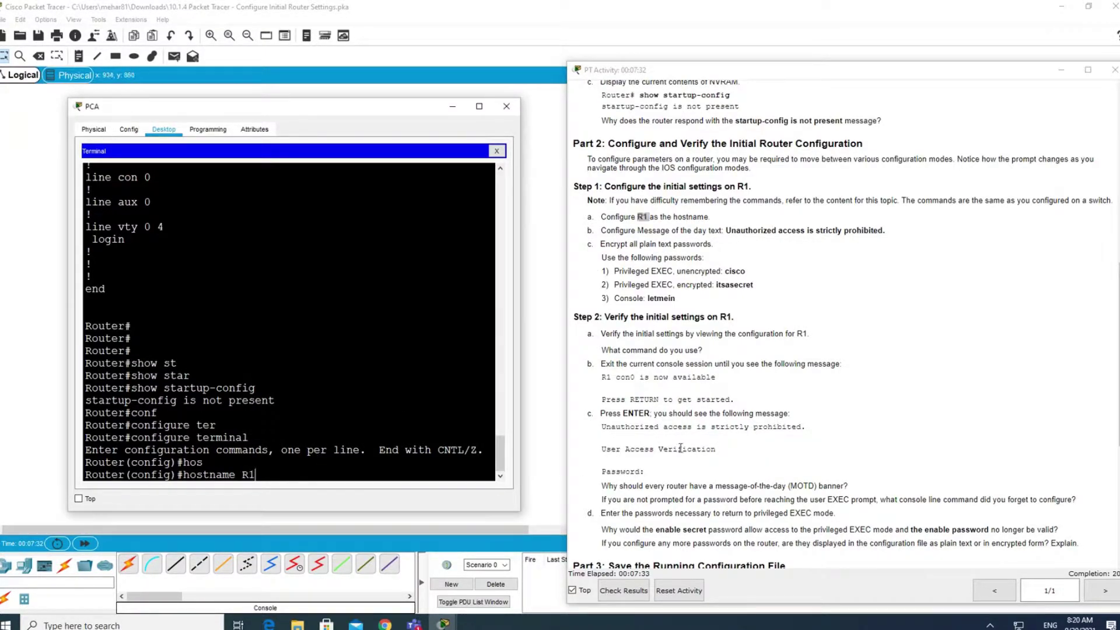
pyautogui.press('Return')
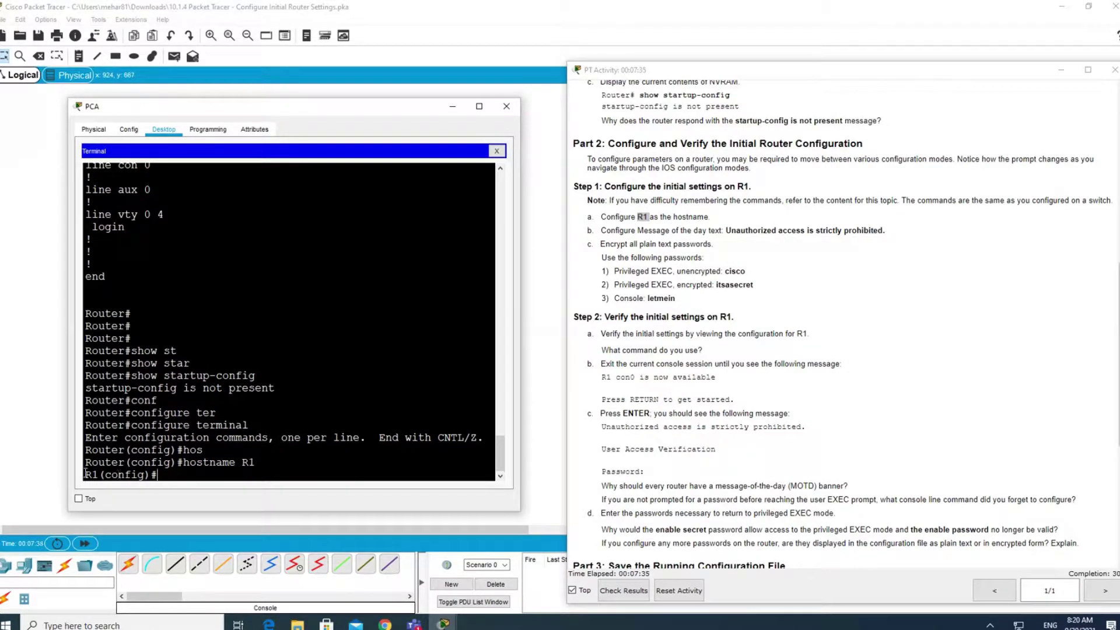
pyautogui.moveTo(86, 474); pyautogui.dragTo(99, 474)
pyautogui.moveTo(198, 476); pyautogui.dragTo(126, 480)
pyautogui.doubleClick(98, 476)
pyautogui.moveTo(644, 230); pyautogui.dragTo(884, 230)
pyautogui.hotkey('ctrl', 'c')
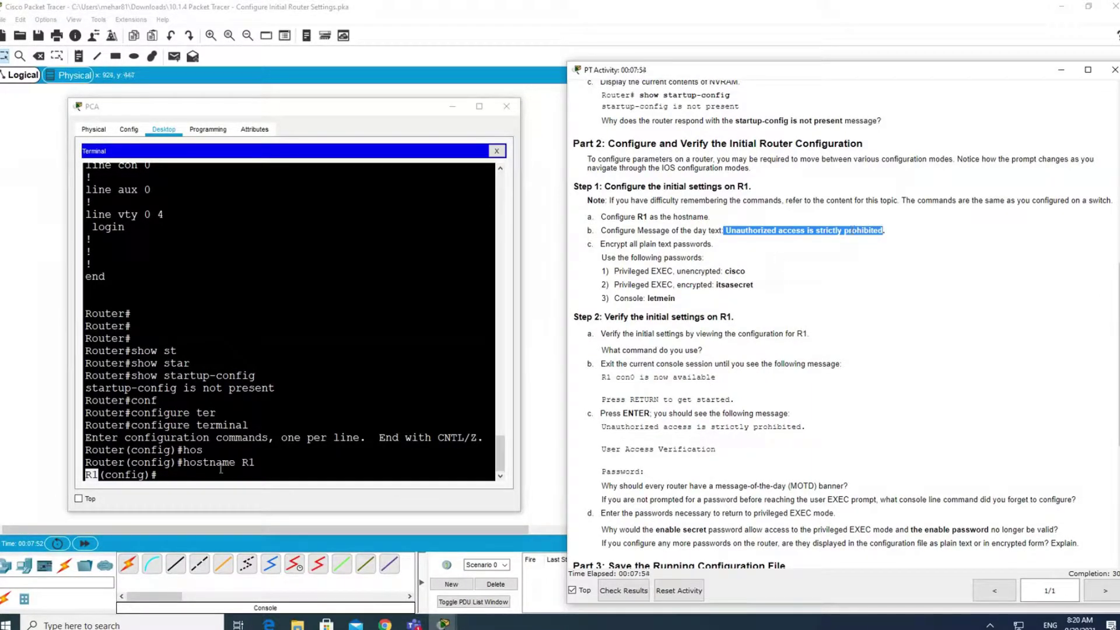
pyautogui.click(216, 470)
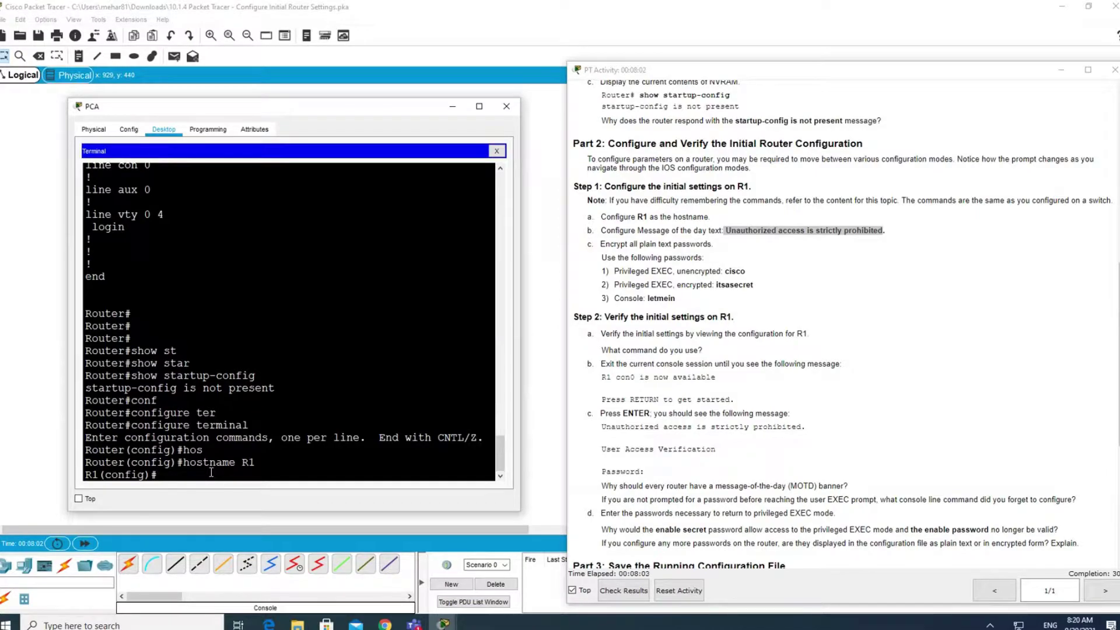
# Enter banner motd with the pasted "Unauthorized access is strictly prohibited" text between quote delimiters.
pyautogui.write('bann')
pyautogui.press('Tab')
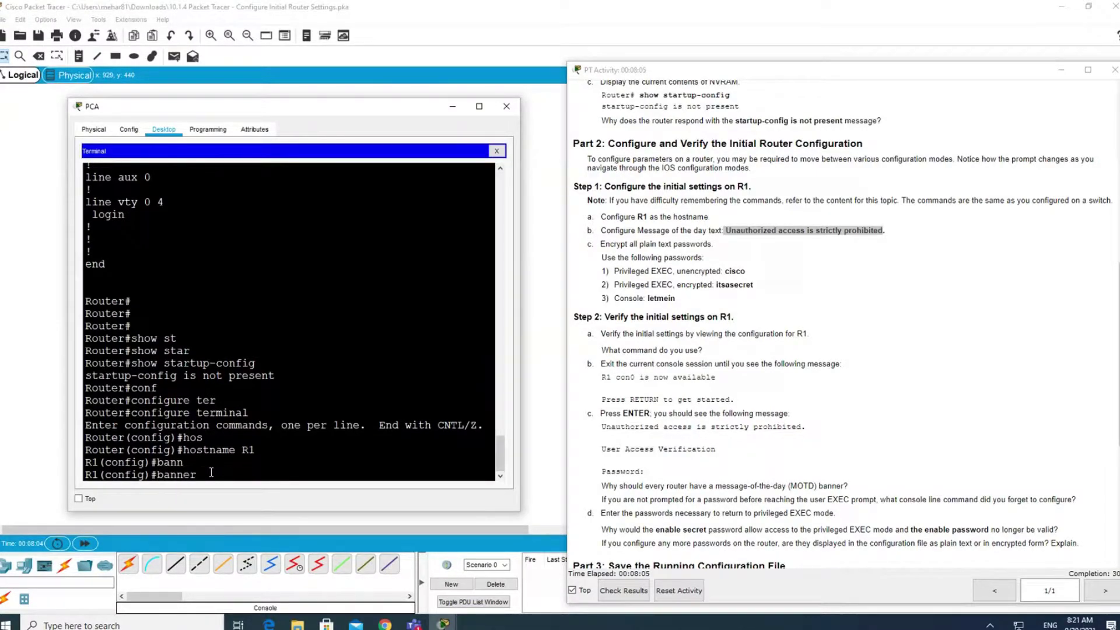
pyautogui.write('m')
pyautogui.press('Tab')
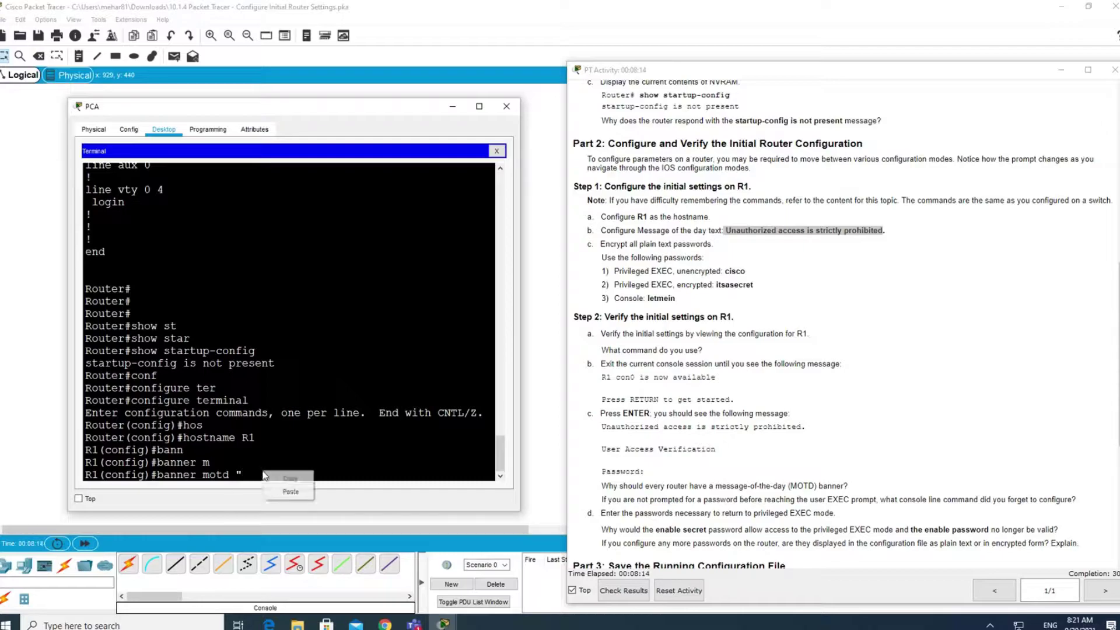
pyautogui.hotkey('ctrl', 'v')
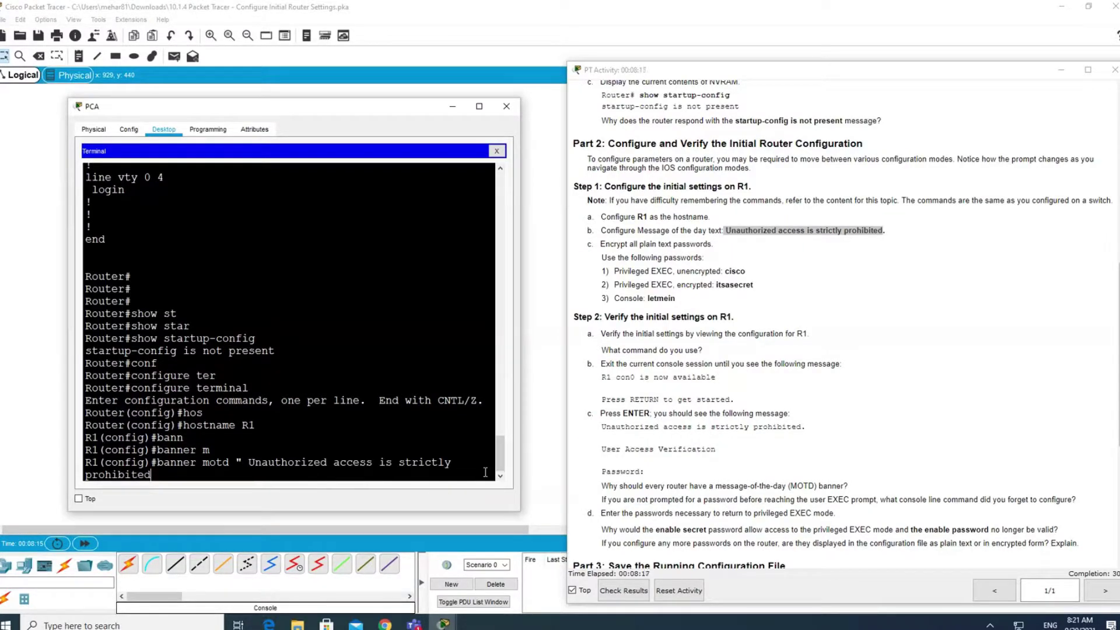
pyautogui.write('"')
pyautogui.moveTo(235, 462); pyautogui.dragTo(242, 462)
pyautogui.moveTo(158, 474); pyautogui.dragTo(151, 475)
pyautogui.click(167, 474)
pyautogui.press('Return')
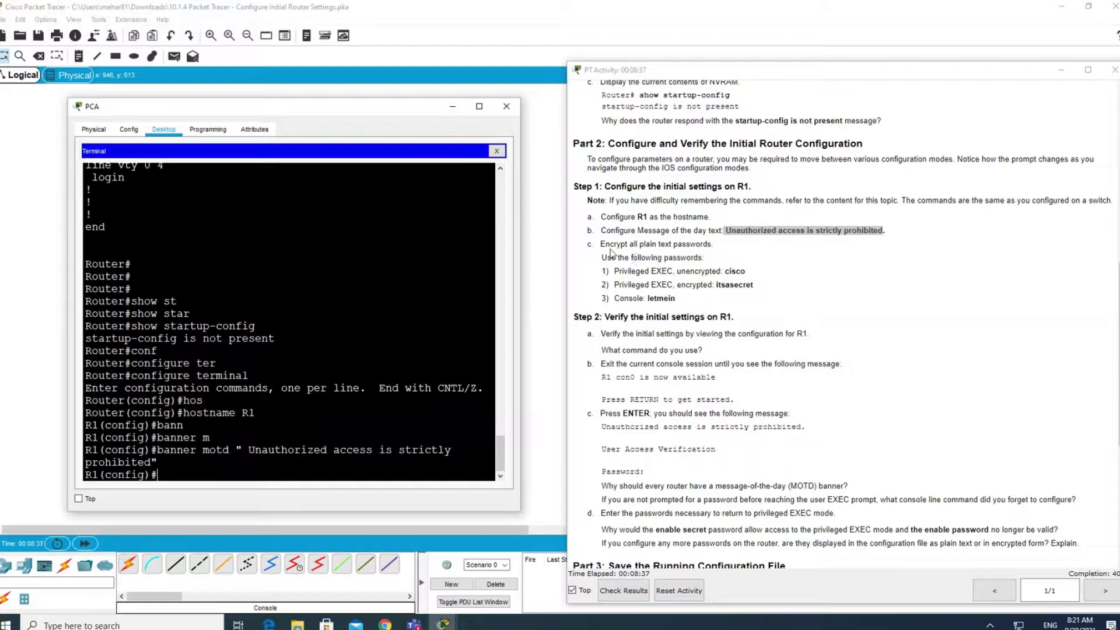
pyautogui.moveTo(606, 244); pyautogui.dragTo(719, 247)
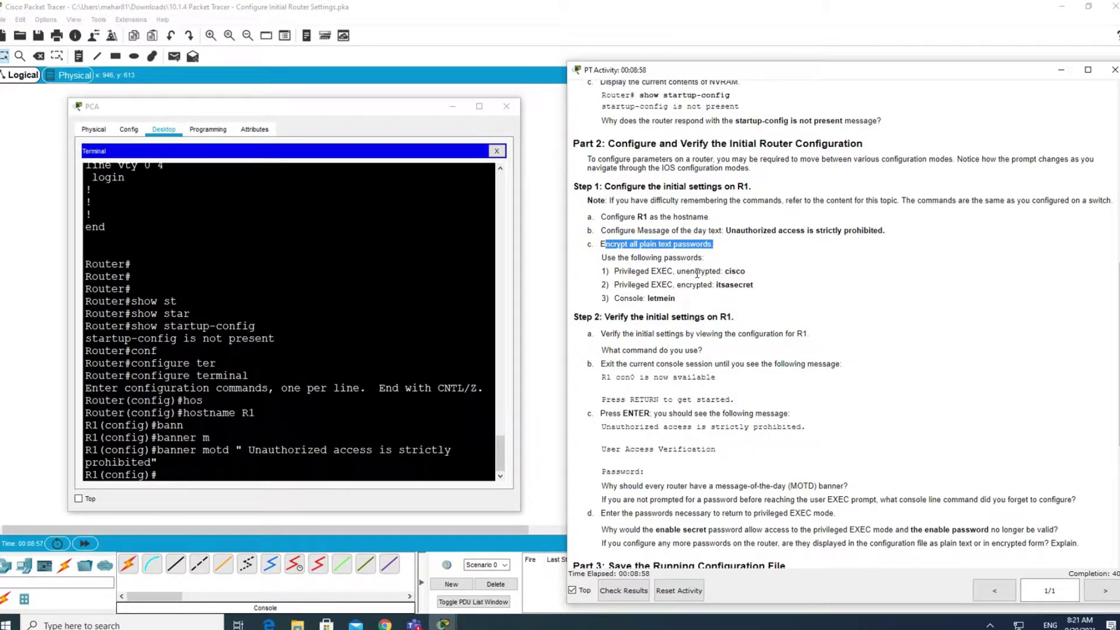
# Start the enable command and check the unencrypted password requirement in the instructions.
pyautogui.click(372, 489)
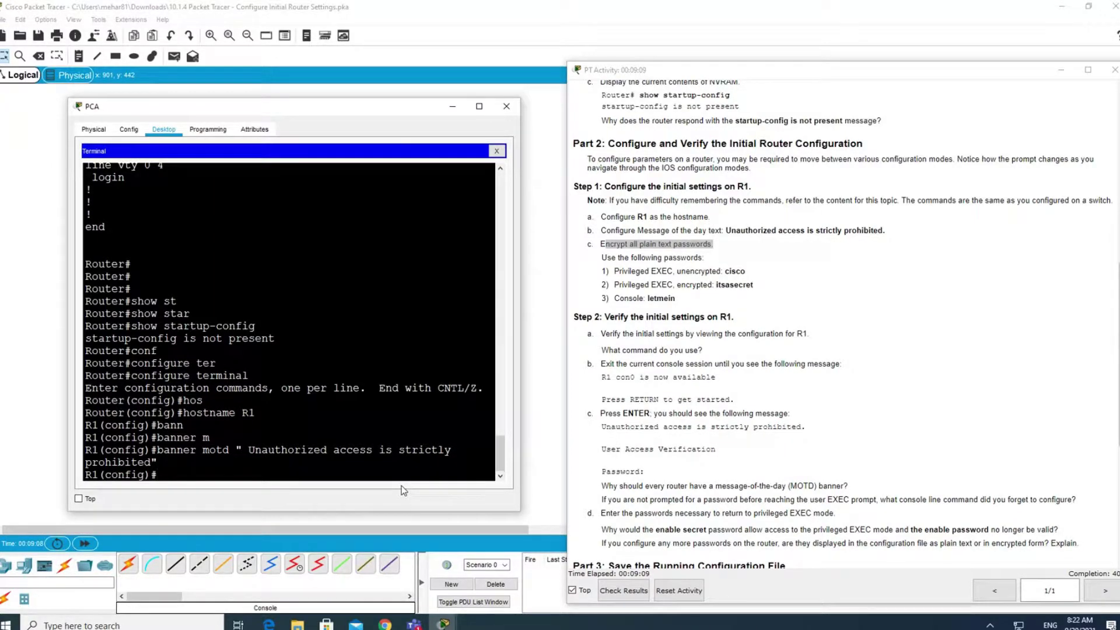
pyautogui.write('en')
pyautogui.press('Tab')
pyautogui.write('ab')
pyautogui.press('Tab')
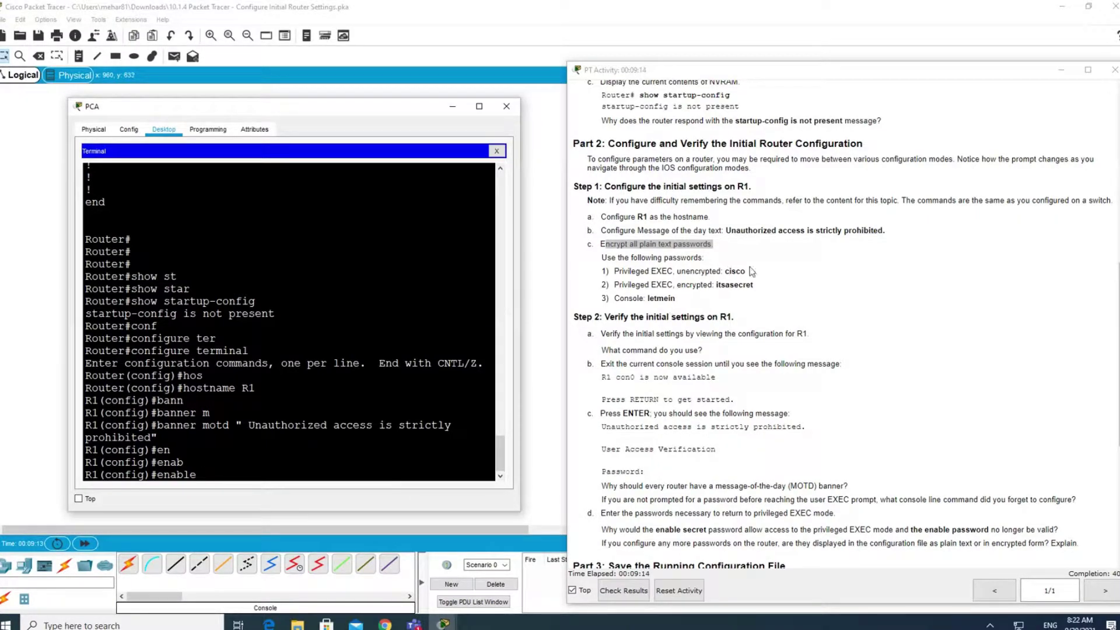
pyautogui.moveTo(748, 271); pyautogui.dragTo(674, 276)
pyautogui.click(709, 274)
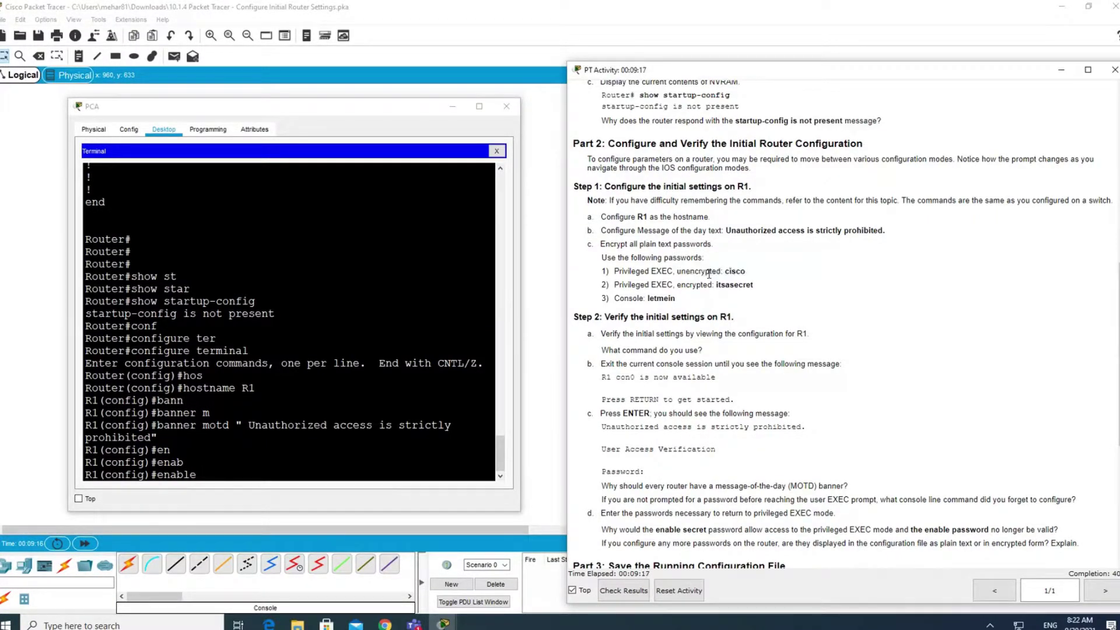
# Complete enable password with the instructions' unencrypted password and submit it.
pyautogui.click(230, 470)
pyautogui.write('pass')
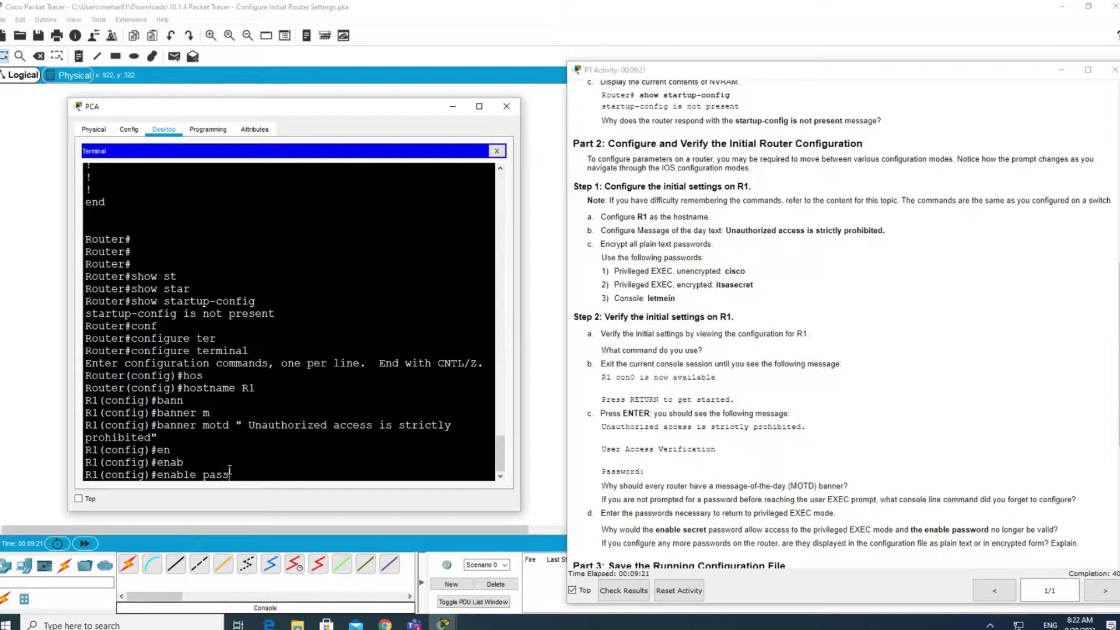
pyautogui.press('Tab')
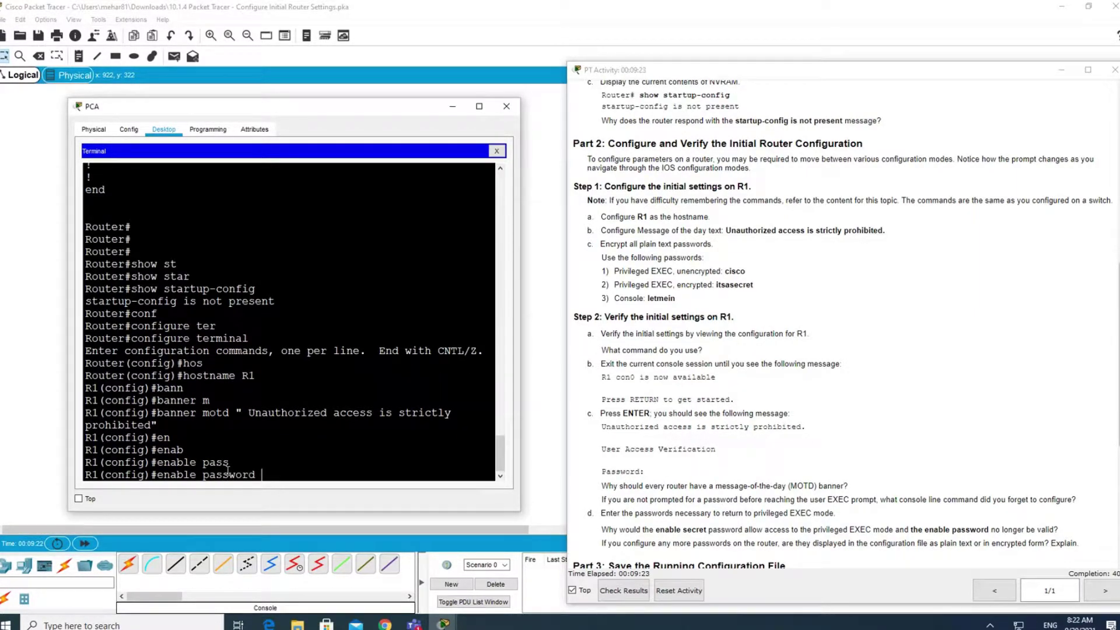
pyautogui.write('cisco')
pyautogui.press('Return')
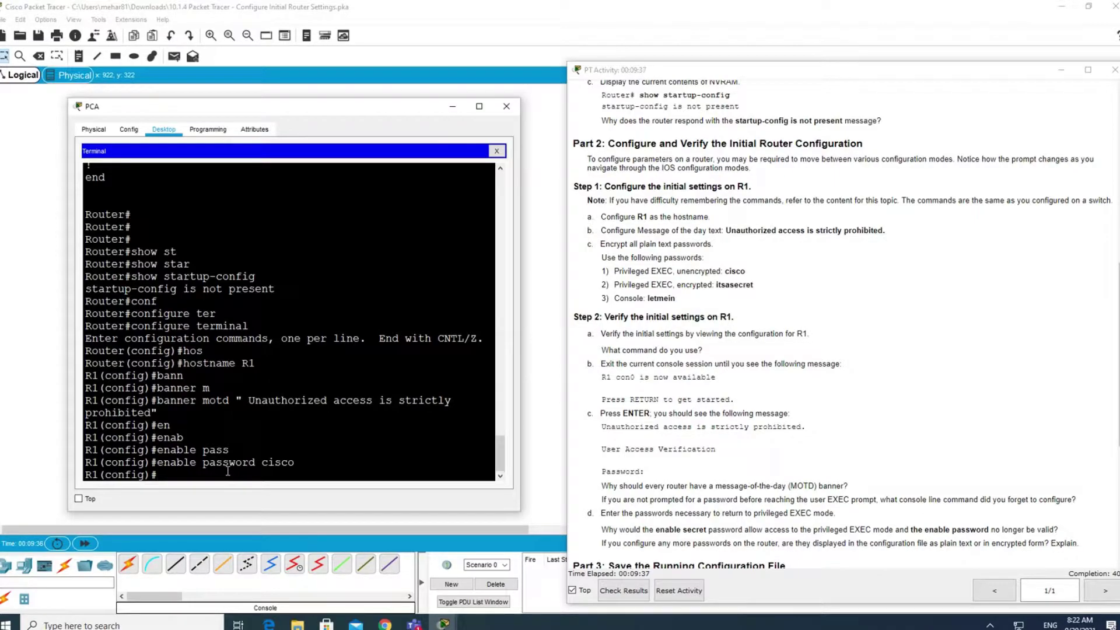
# Run do show run to verify hostname R1 and the plain-text enable password.
pyautogui.write('do show run')
pyautogui.press('Return')
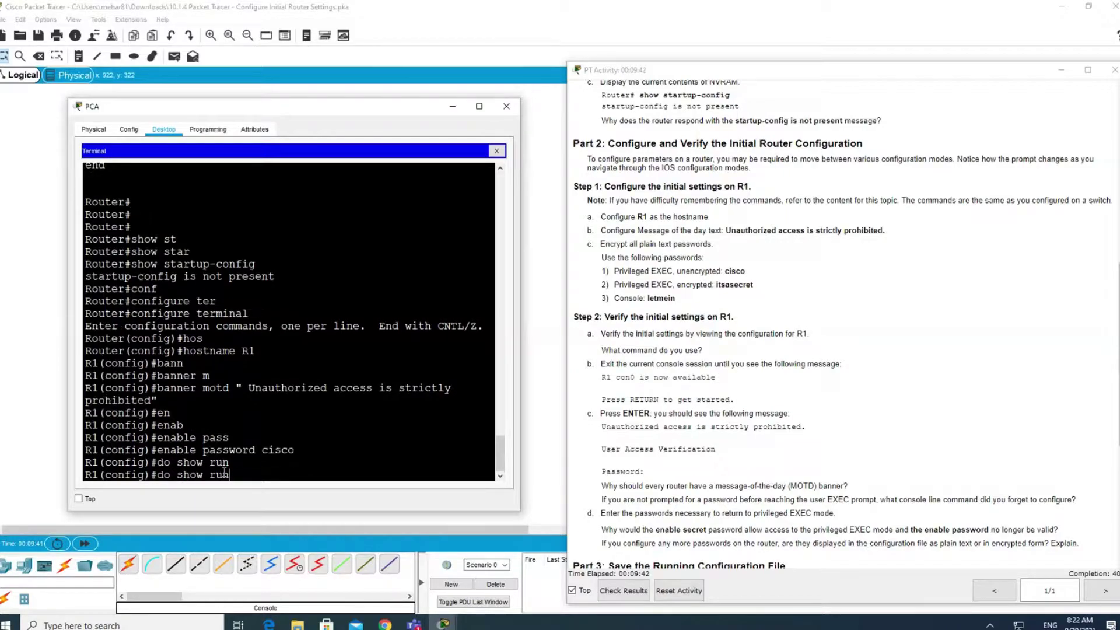
pyautogui.press('Return')
pyautogui.press('Return')
pyautogui.press('Return')
pyautogui.press('Return')
pyautogui.press('Return')
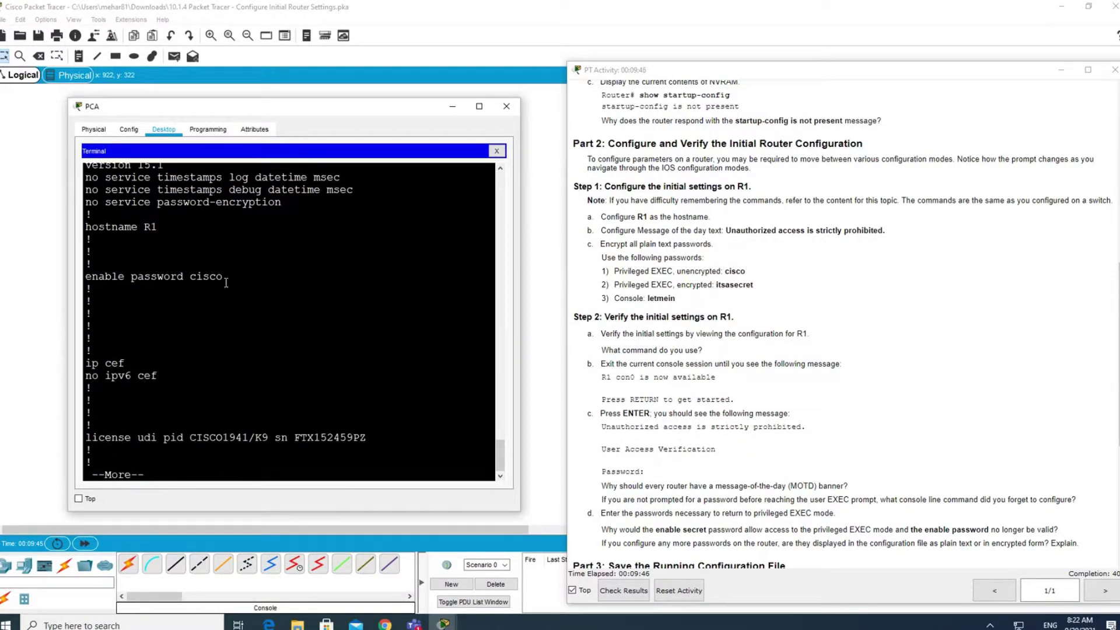
pyautogui.moveTo(223, 277); pyautogui.dragTo(190, 277)
pyautogui.click(171, 446)
pyautogui.press('q')
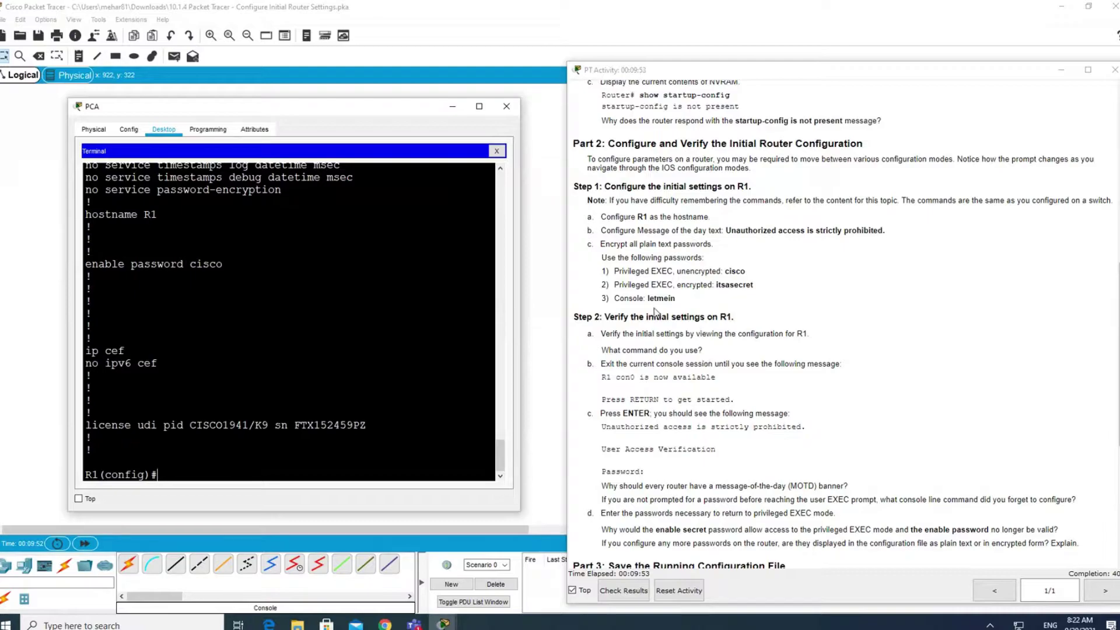
pyautogui.moveTo(614, 285); pyautogui.dragTo(716, 286)
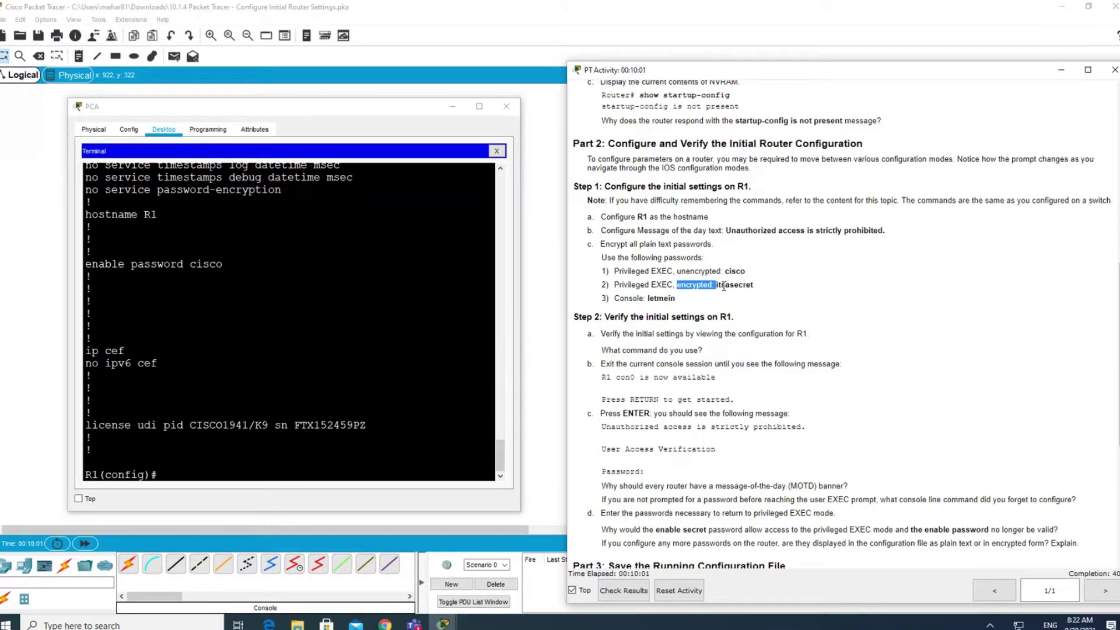
pyautogui.doubleClick(198, 267)
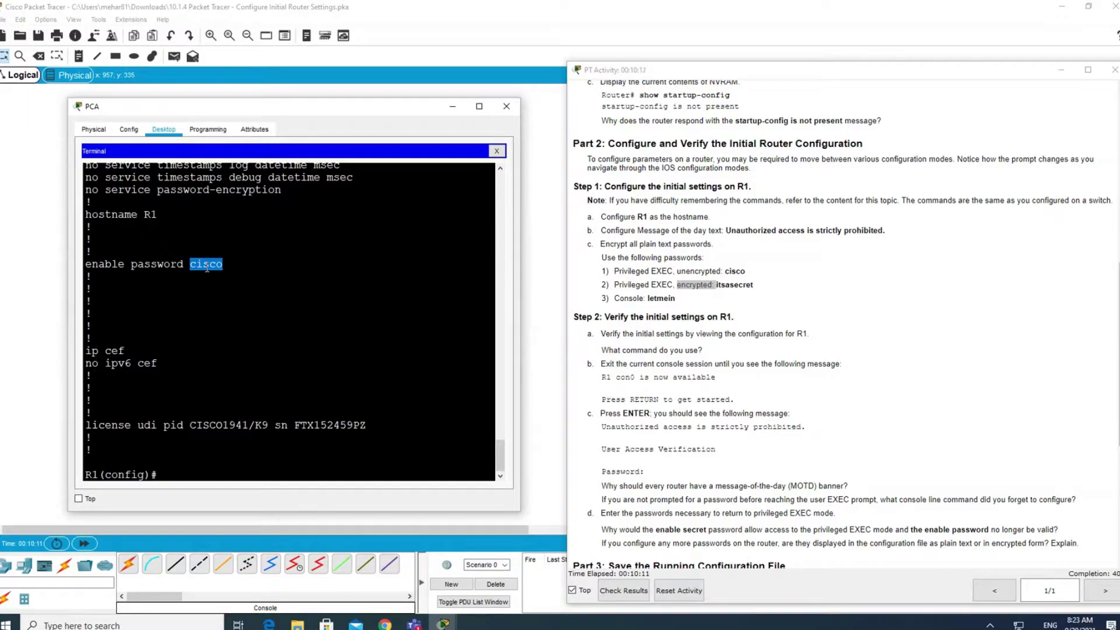
# Set R1's enable secret to the encrypted privileged EXEC password from the instructions.
pyautogui.click(185, 471)
pyautogui.write('enab')
pyautogui.press('Tab')
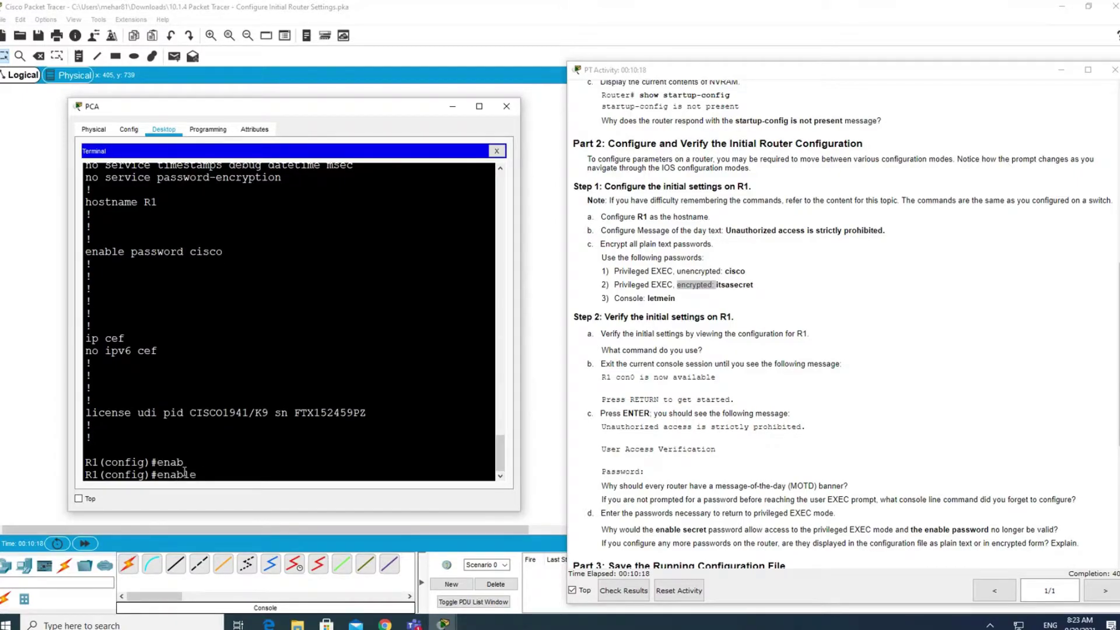
pyautogui.write('se')
pyautogui.press('Tab')
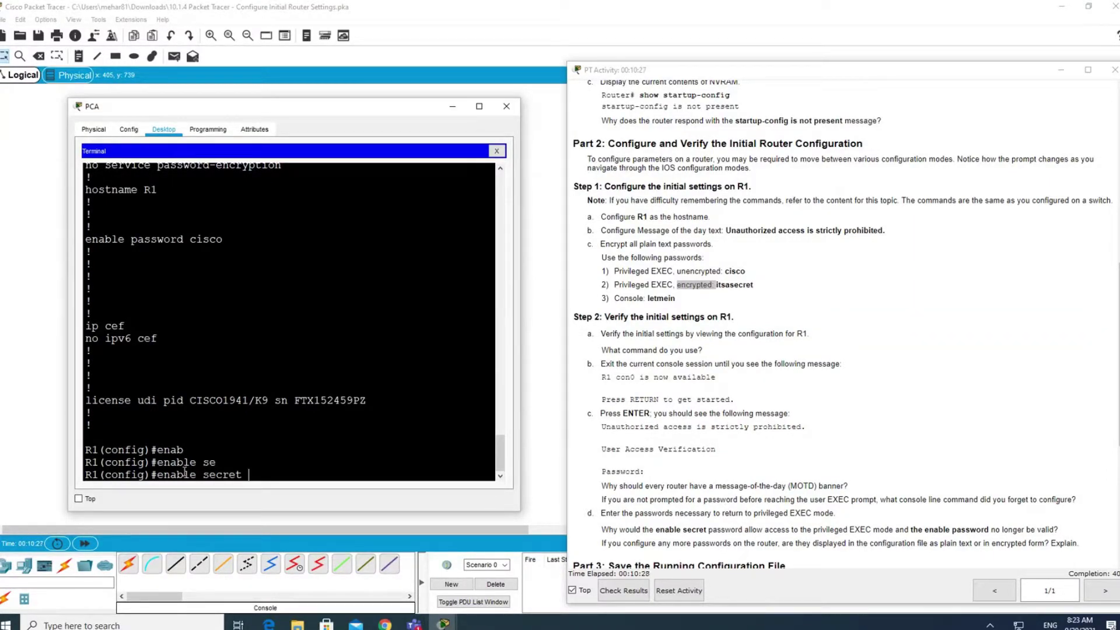
pyautogui.write('itsasecret')
pyautogui.press('Return')
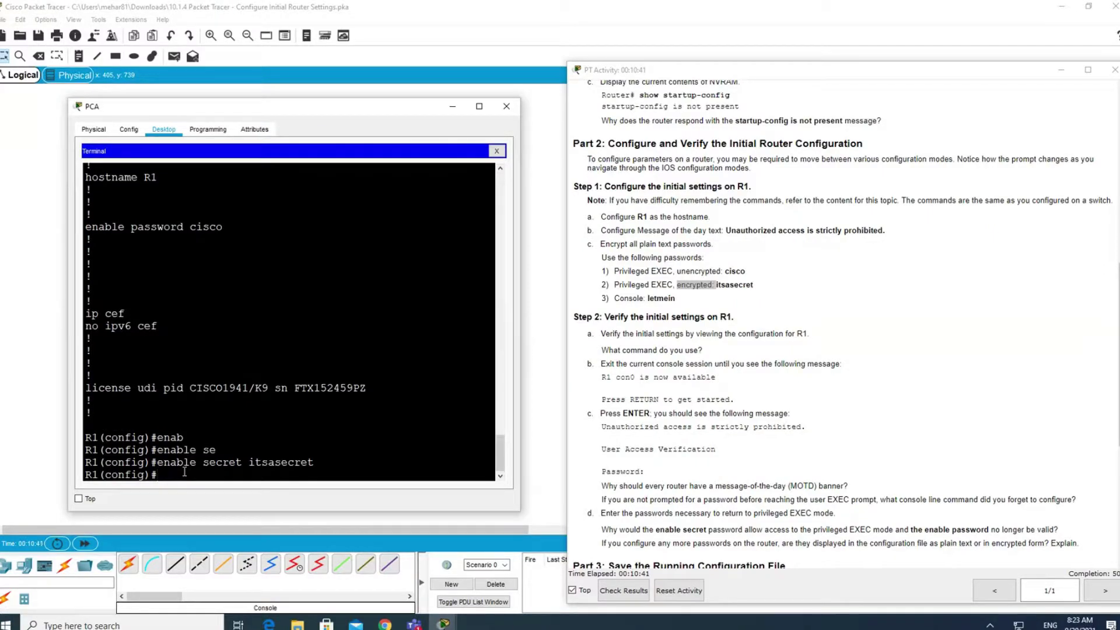
# Compare the new enable secret command against the earlier plain enable password line.
pyautogui.moveTo(316, 464); pyautogui.dragTo(202, 465)
pyautogui.moveTo(185, 231)
pyautogui.mouseDown()
pyautogui.moveTo(131, 228)
pyautogui.moveTo(185, 227)
pyautogui.mouseUp()
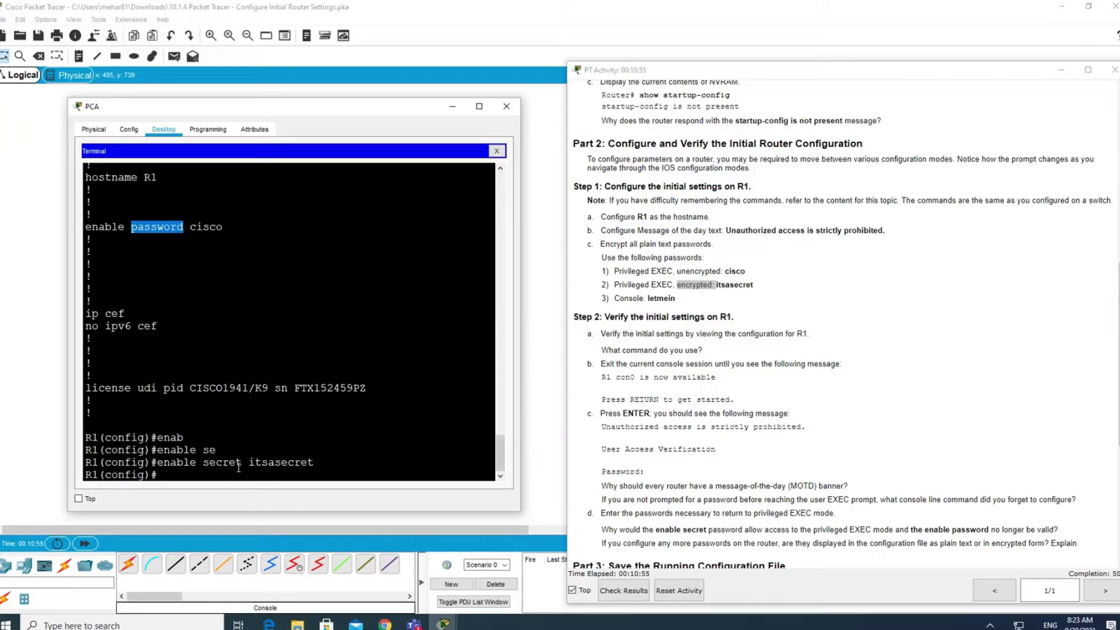
pyautogui.moveTo(242, 465); pyautogui.dragTo(208, 467)
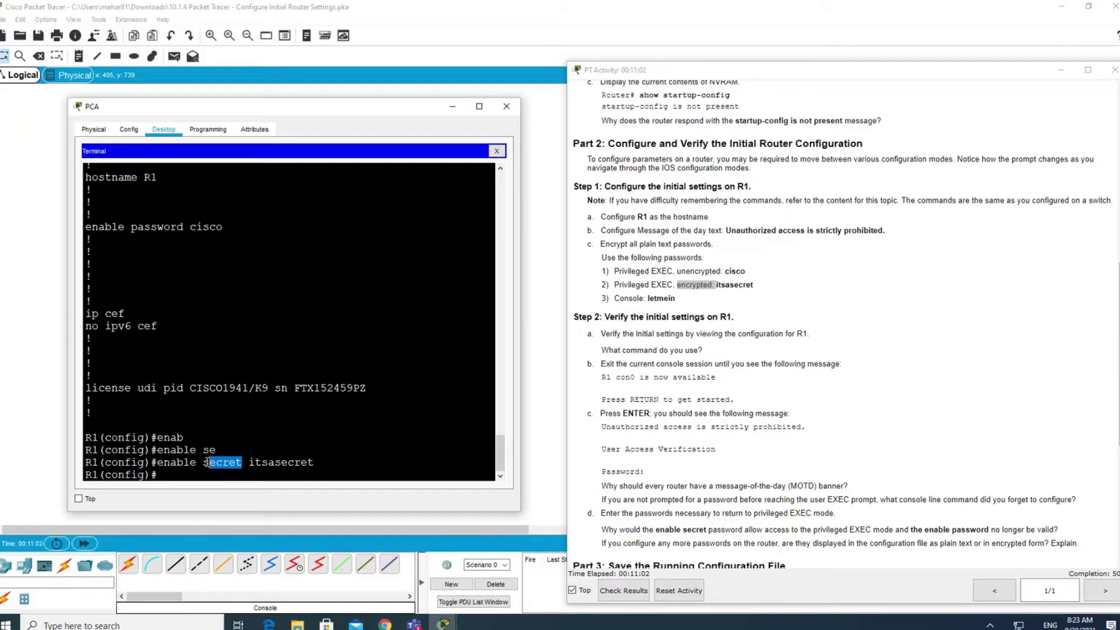
pyautogui.doubleClick(242, 462)
pyautogui.click(201, 474)
# Run do show run, compare the hashed enable secret with plain enable password, then quit the listing.
pyautogui.write('do show run')
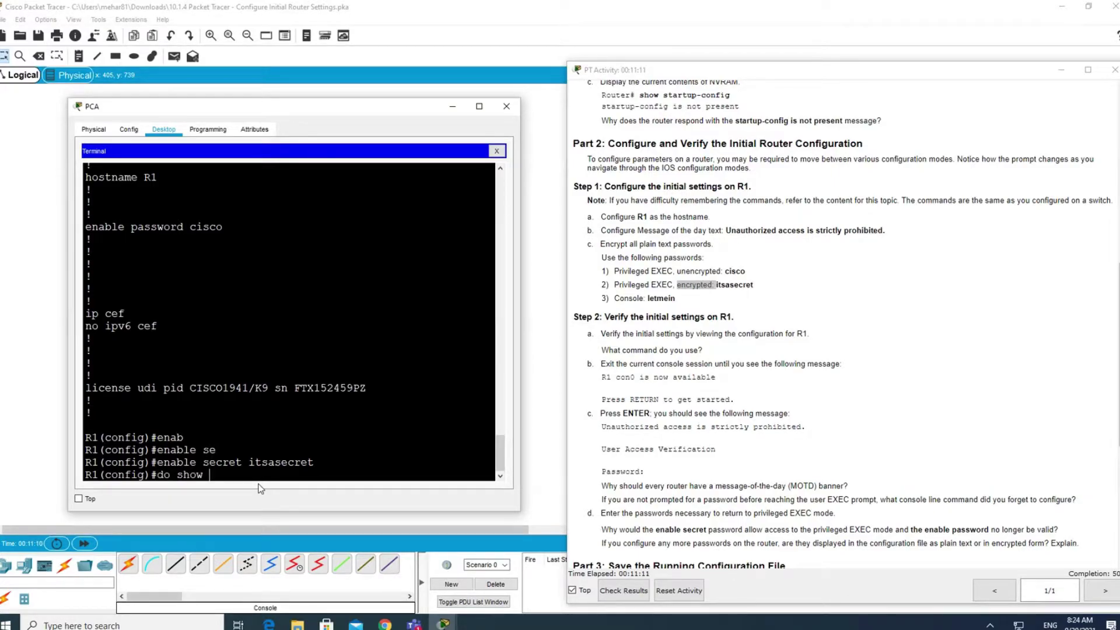
pyautogui.press('Return')
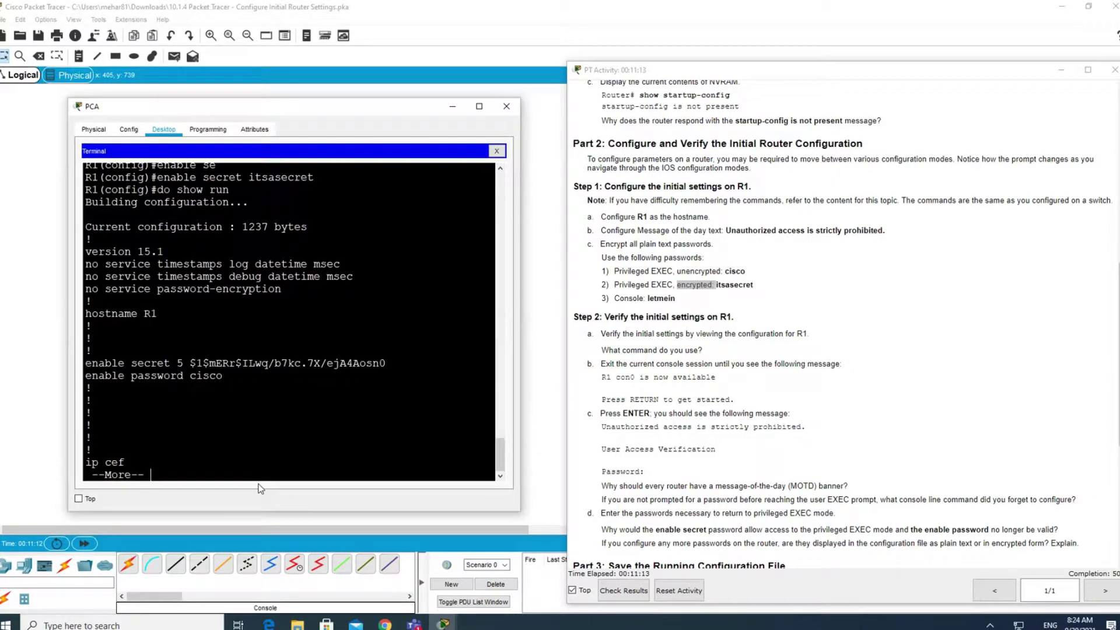
pyautogui.moveTo(223, 376); pyautogui.dragTo(131, 377)
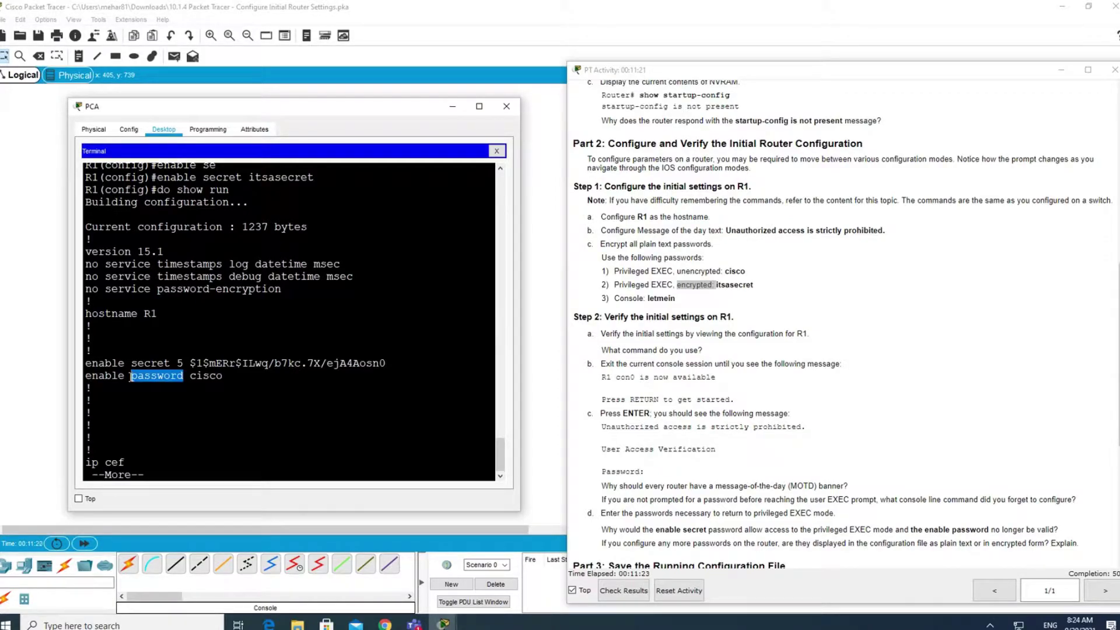
pyautogui.moveTo(130, 363); pyautogui.dragTo(397, 361)
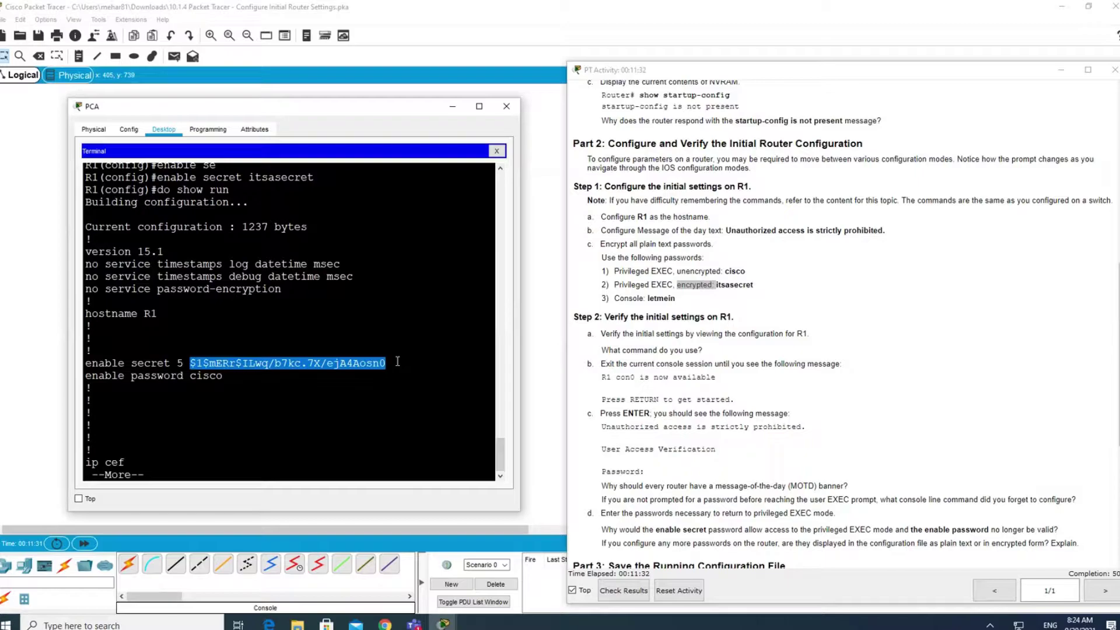
pyautogui.moveTo(227, 377); pyautogui.dragTo(151, 359)
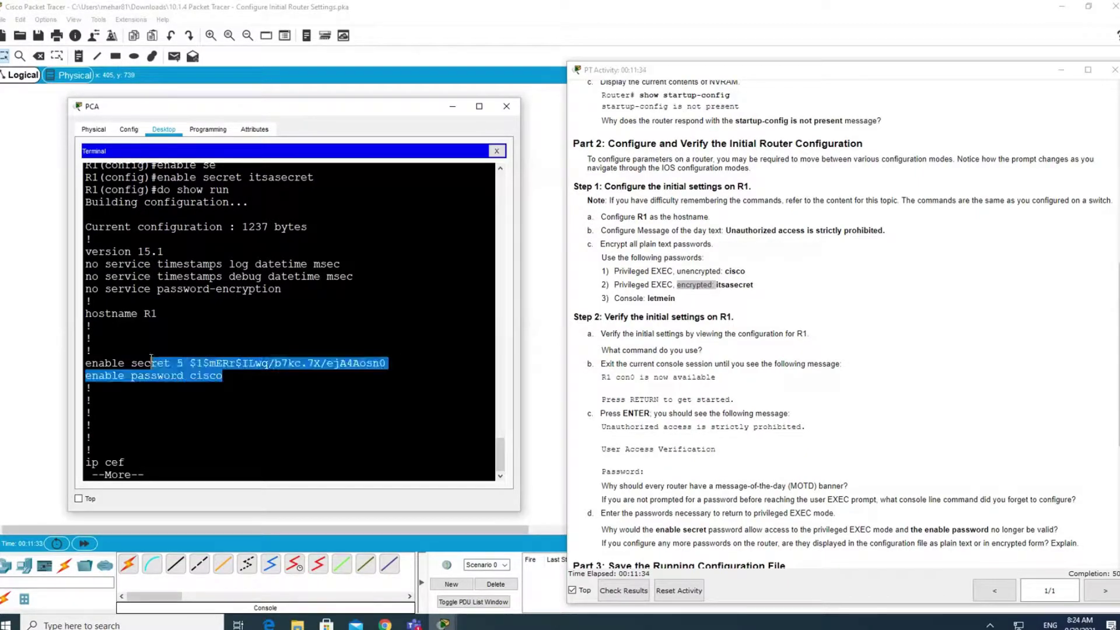
pyautogui.click(245, 369)
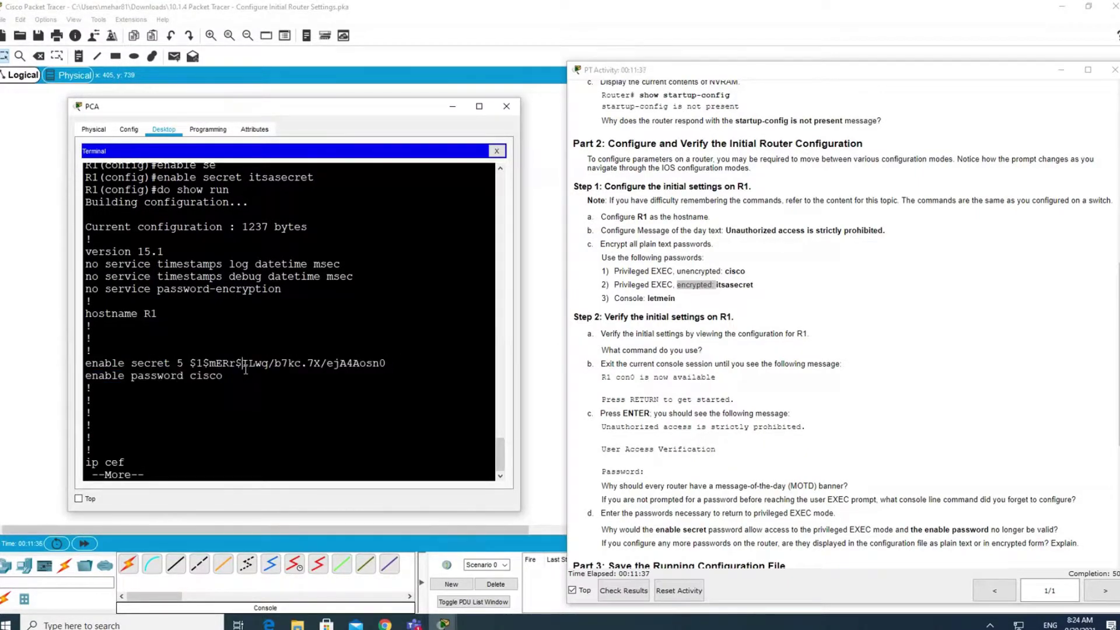
pyautogui.moveTo(227, 376); pyautogui.dragTo(78, 386)
pyautogui.click(172, 465)
pyautogui.press('q')
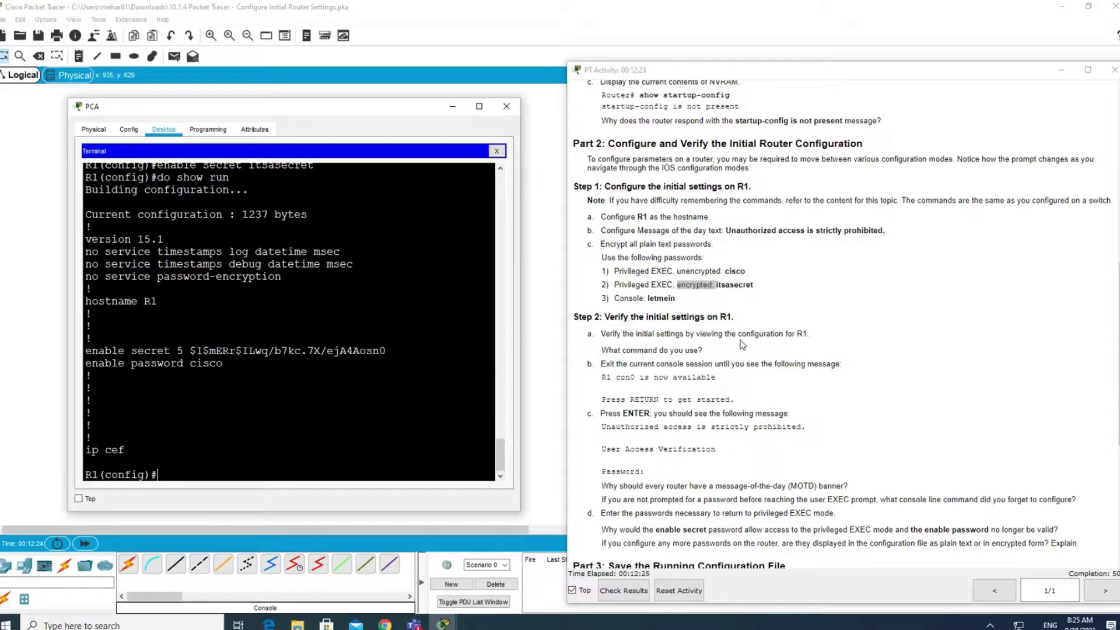
# Return to the R1# prompt and display show running-config.
pyautogui.hotkey('ctrl', 'z')
pyautogui.write('show run')
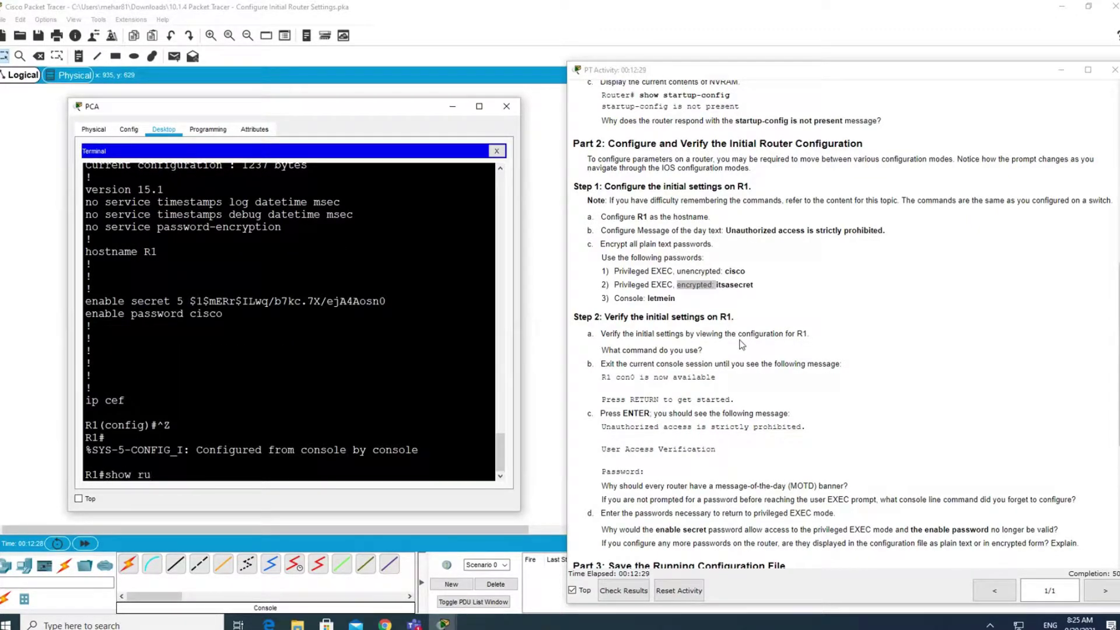
pyautogui.press('Tab')
pyautogui.press('Return')
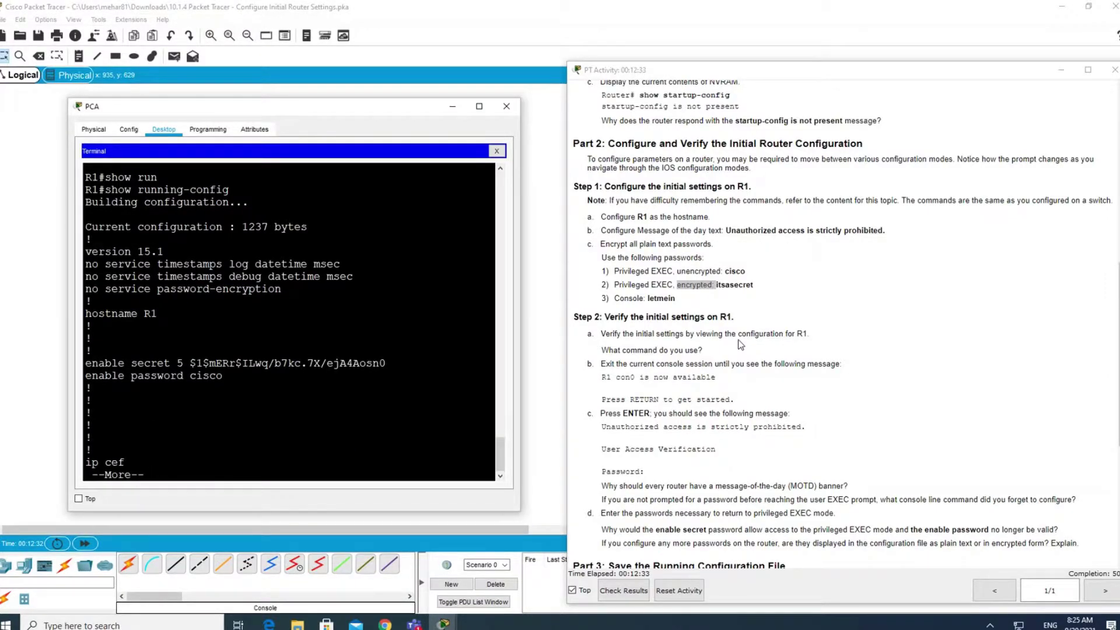
# Check hostname R1, the enable secret and enable password lines, and the console-exit instructions.
pyautogui.moveTo(167, 314); pyautogui.dragTo(124, 314)
pyautogui.moveTo(137, 352); pyautogui.dragTo(238, 377)
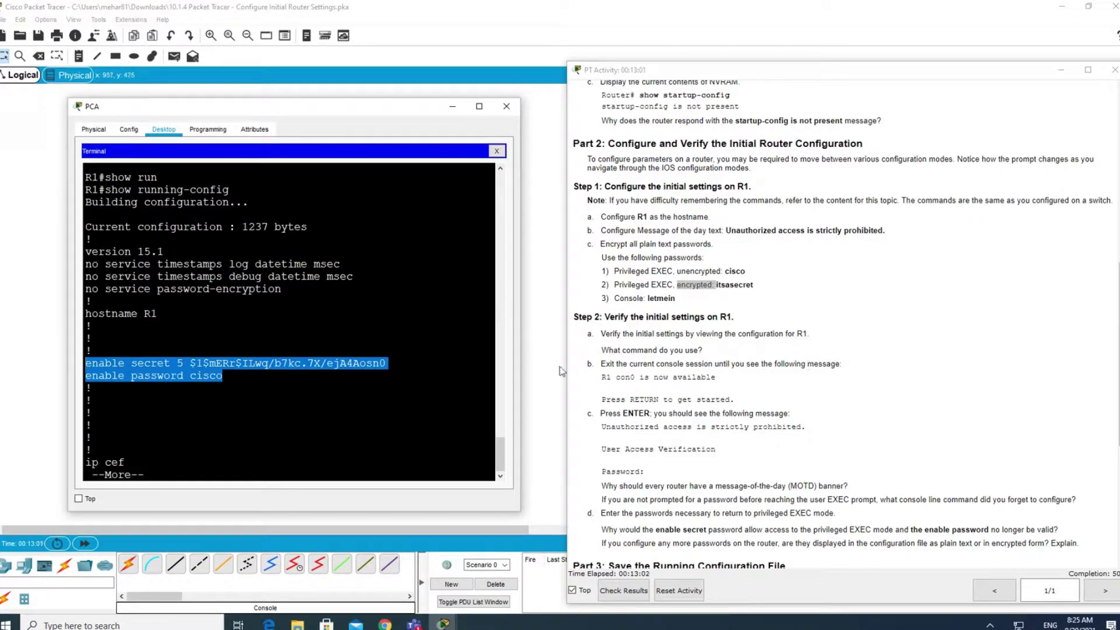
pyautogui.moveTo(600, 364); pyautogui.dragTo(717, 364)
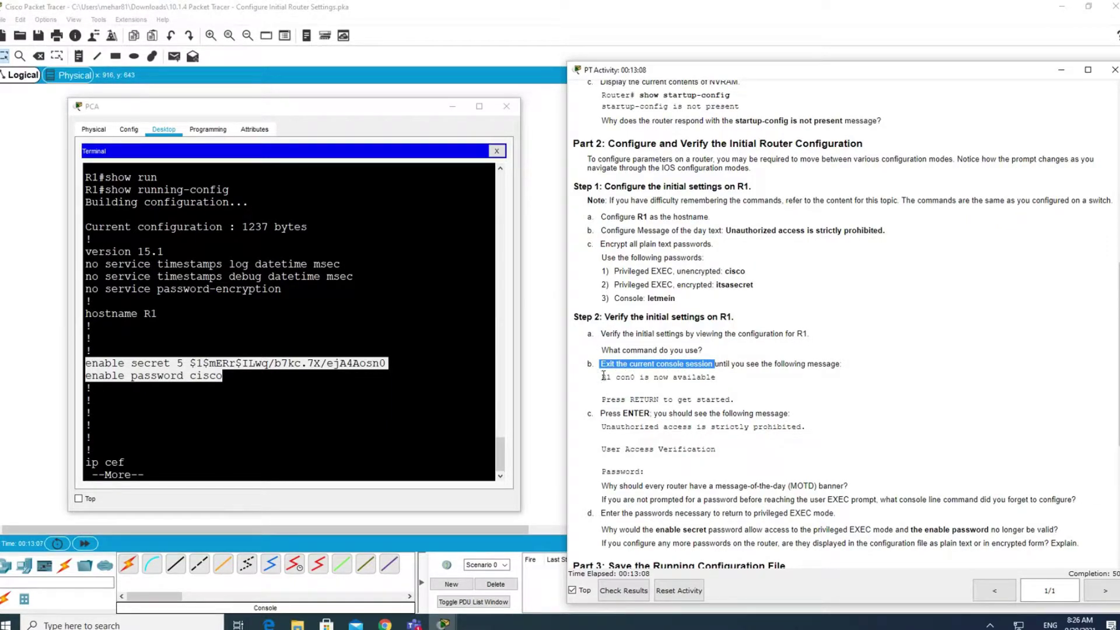
pyautogui.moveTo(603, 377); pyautogui.dragTo(714, 427)
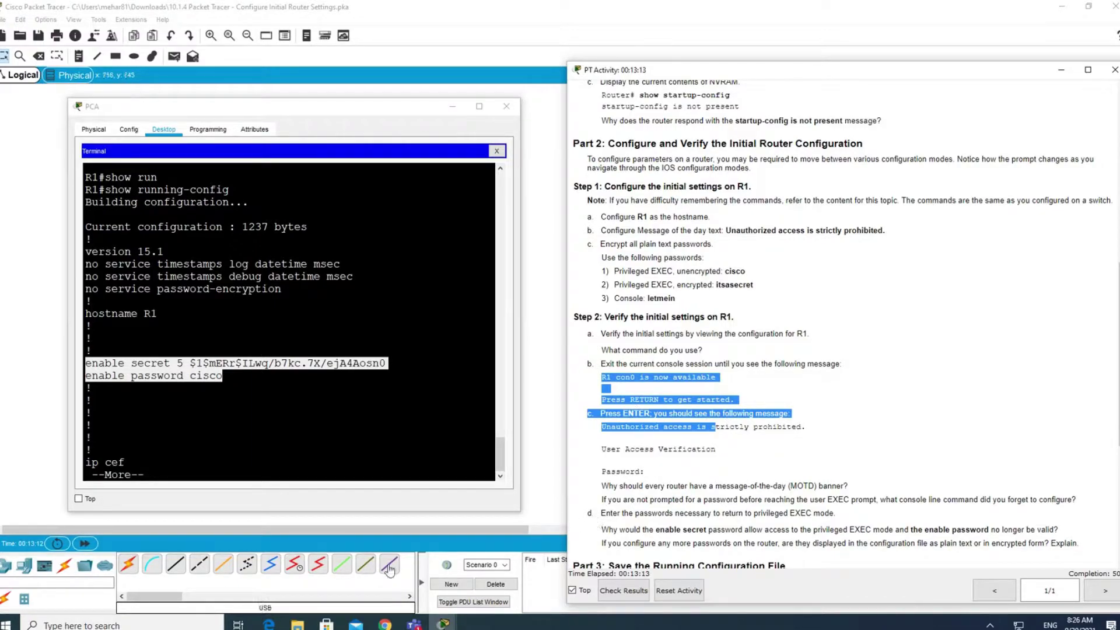
# Abort the --More-- listing and exit, getting the 'R1 con0 is now available' message.
pyautogui.click(186, 457)
pyautogui.write('q')
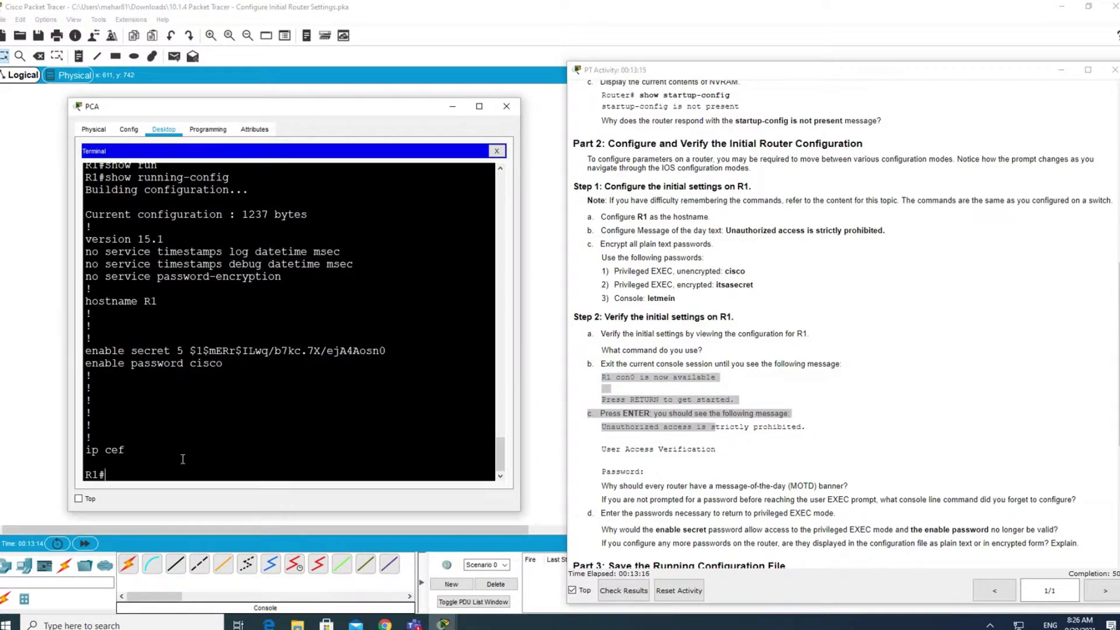
pyautogui.write('exit')
pyautogui.press('Return')
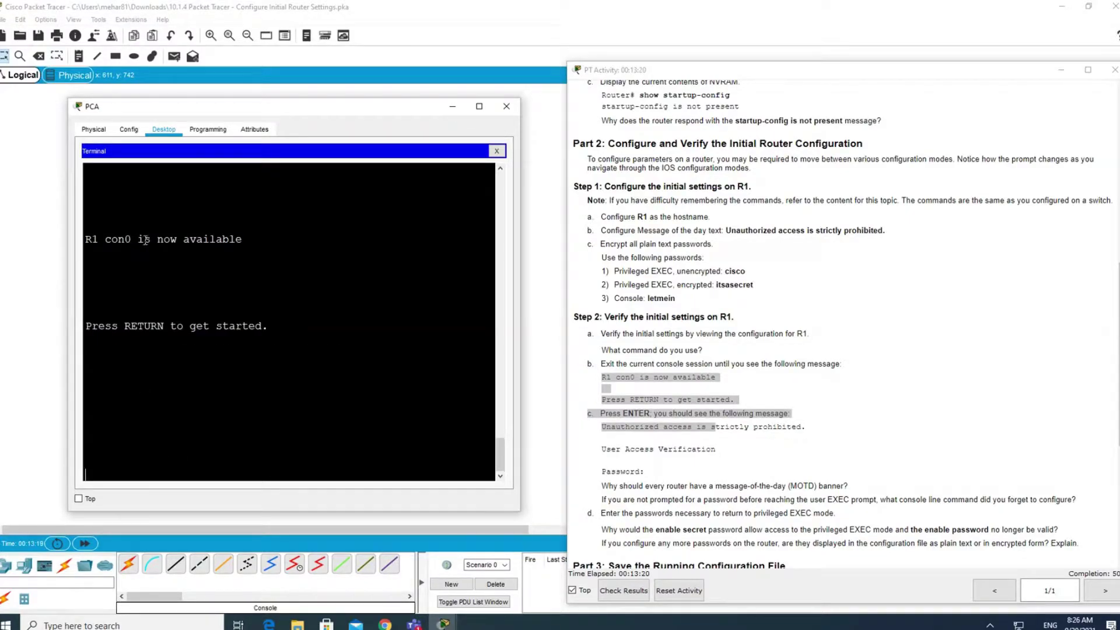
pyautogui.moveTo(276, 238); pyautogui.dragTo(68, 237)
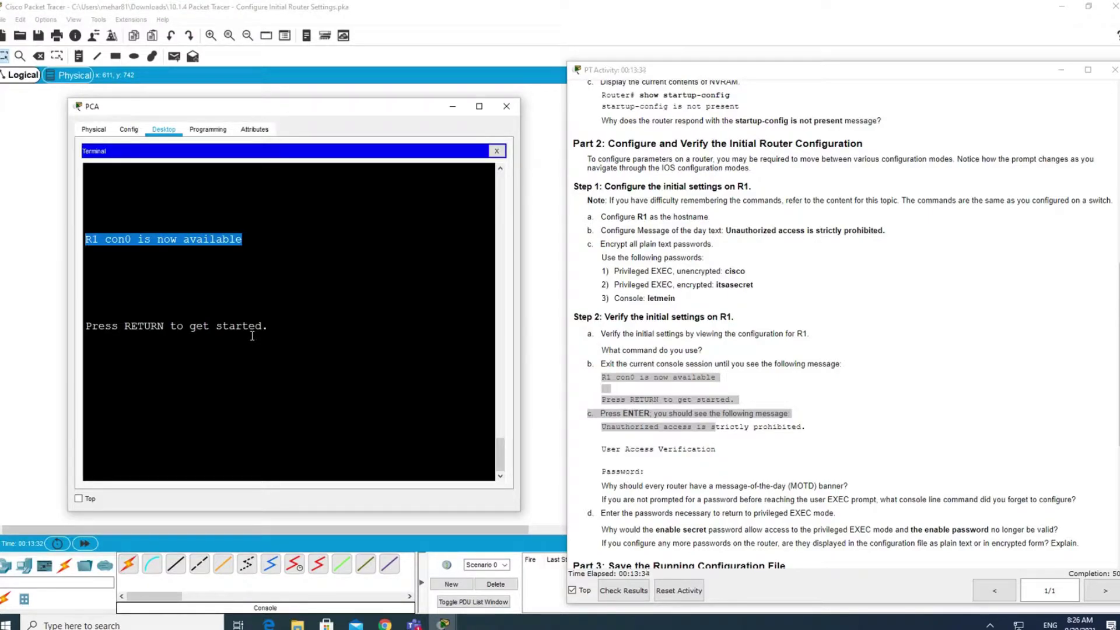
# Start a new session showing the 'Unauthorized access' banner, and read the MOTD and EXEC prompt questions.
pyautogui.press('Return')
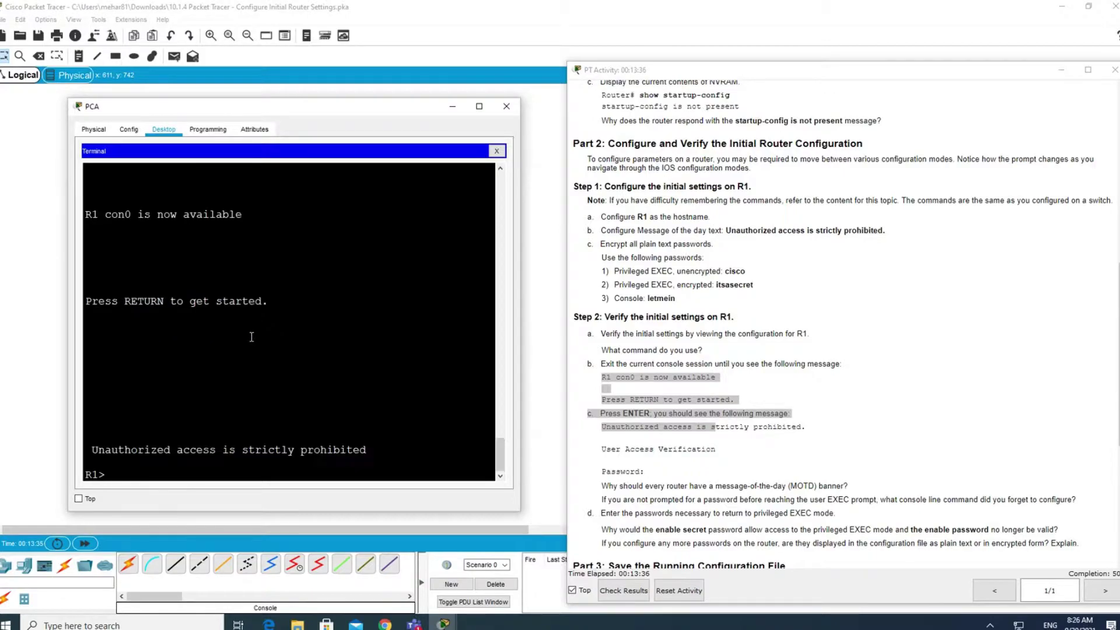
pyautogui.moveTo(374, 454); pyautogui.dragTo(87, 441)
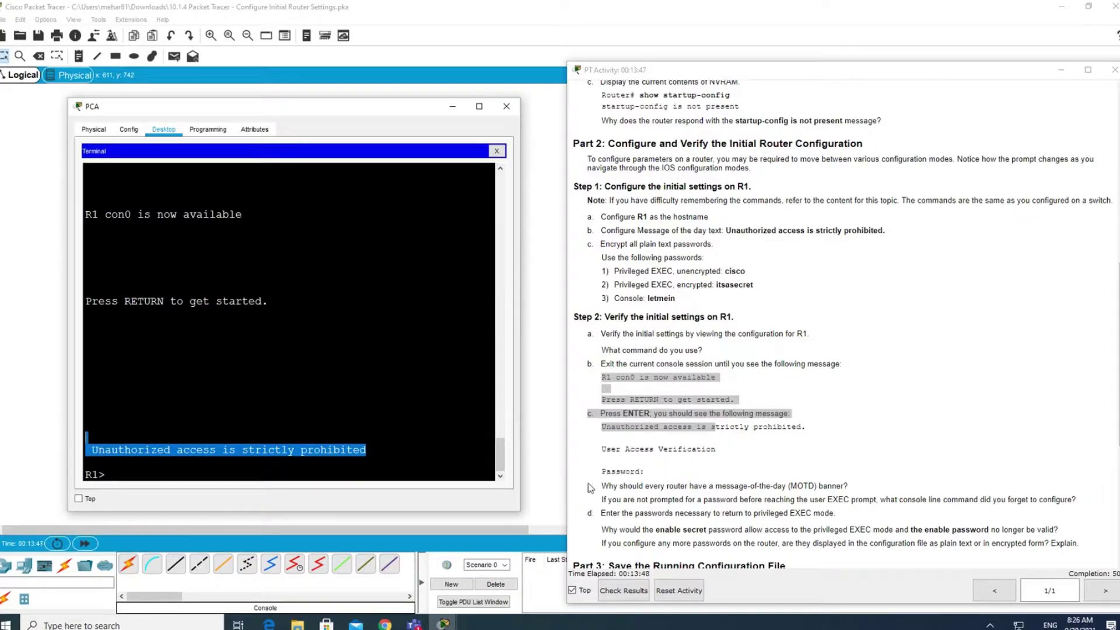
pyautogui.moveTo(604, 486); pyautogui.dragTo(851, 489)
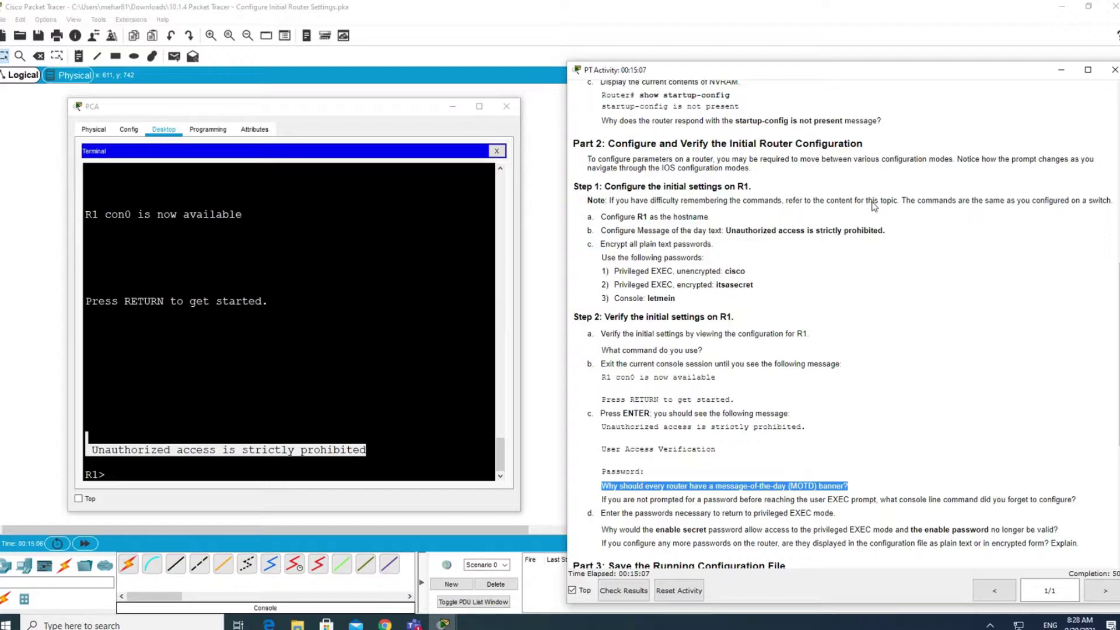
pyautogui.moveTo(827, 499); pyautogui.dragTo(862, 517)
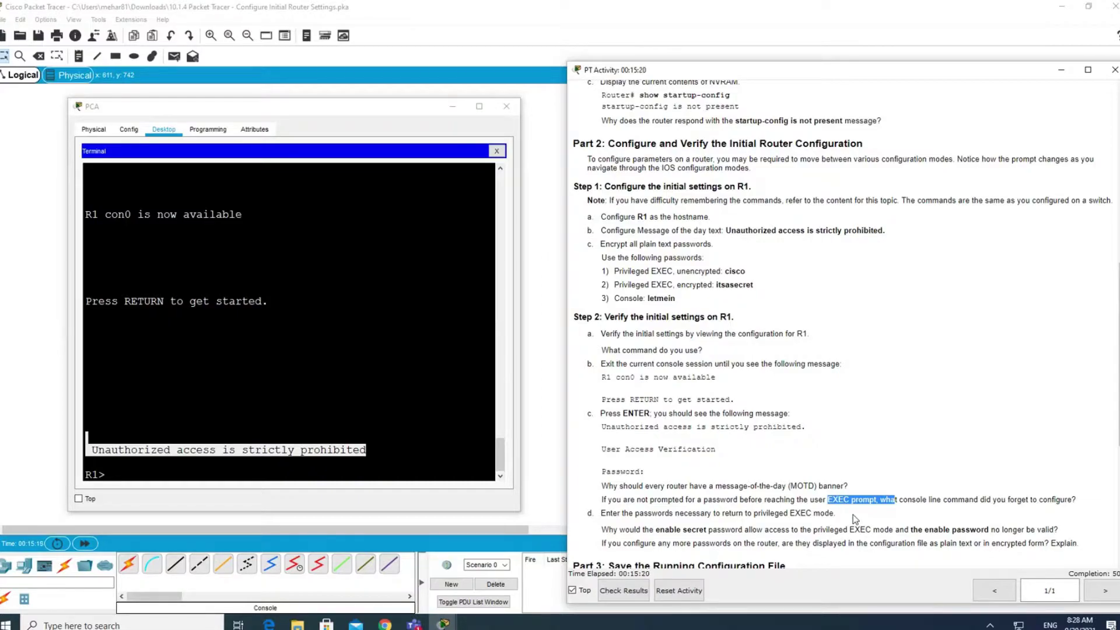
# Run en and, after a failed first attempt, enter the enable secret password to reach R1#.
pyautogui.click(162, 474)
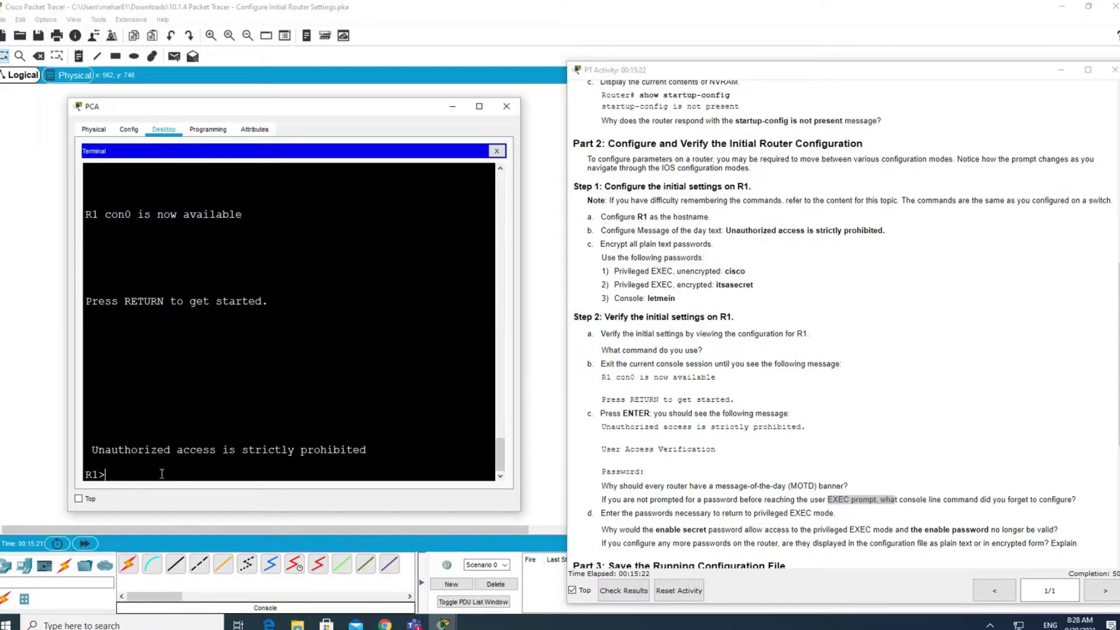
pyautogui.write('en')
pyautogui.press('Return')
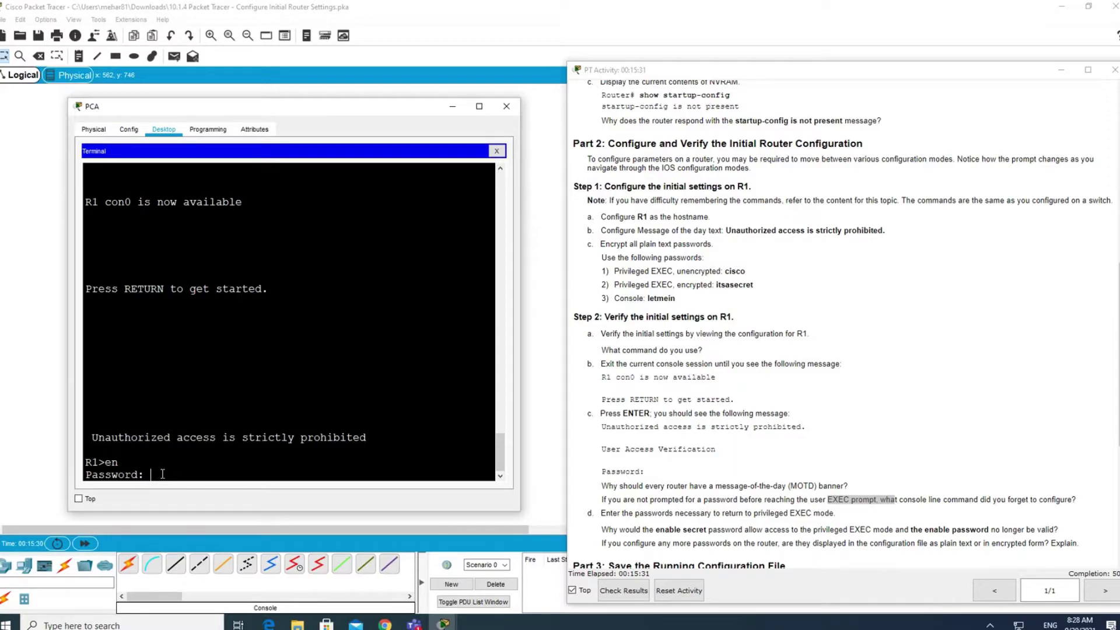
pyautogui.press('Return')
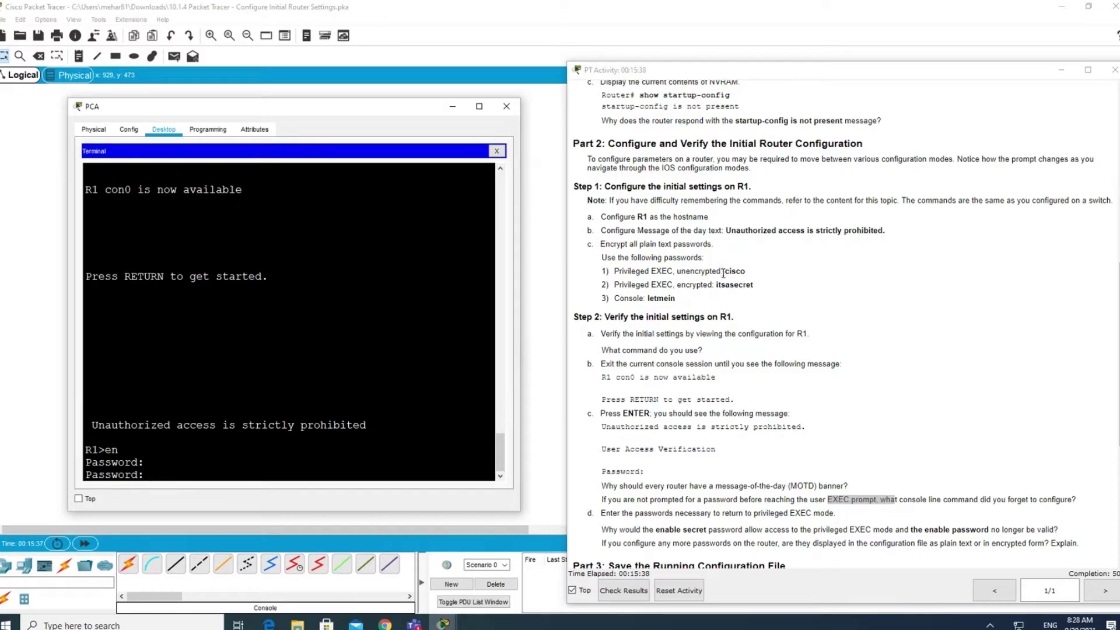
pyautogui.moveTo(726, 272); pyautogui.dragTo(749, 275)
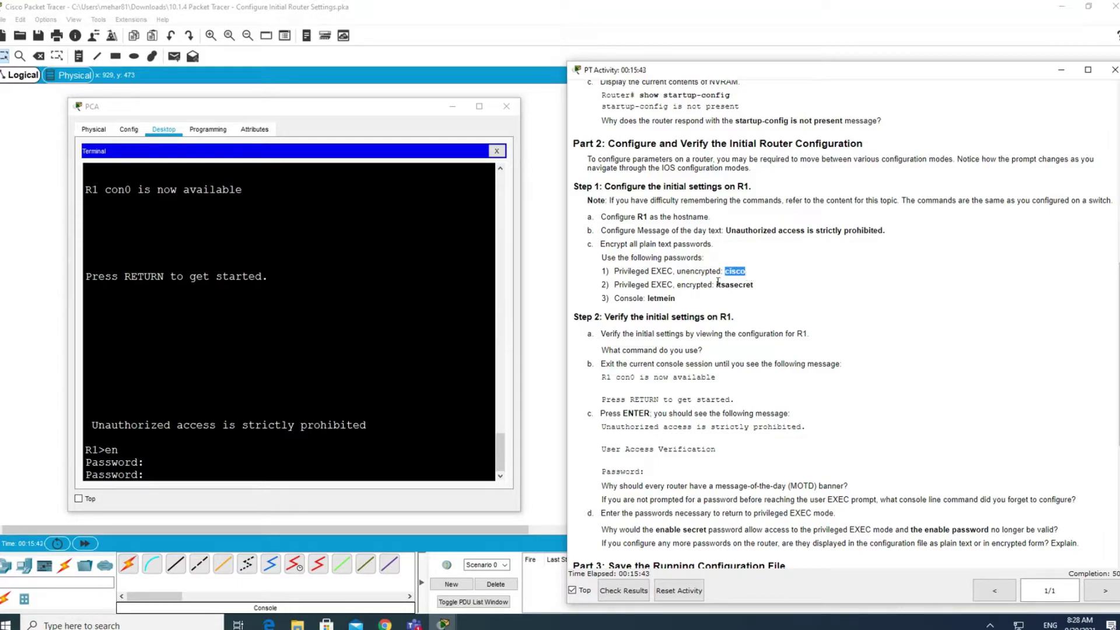
pyautogui.click(174, 477)
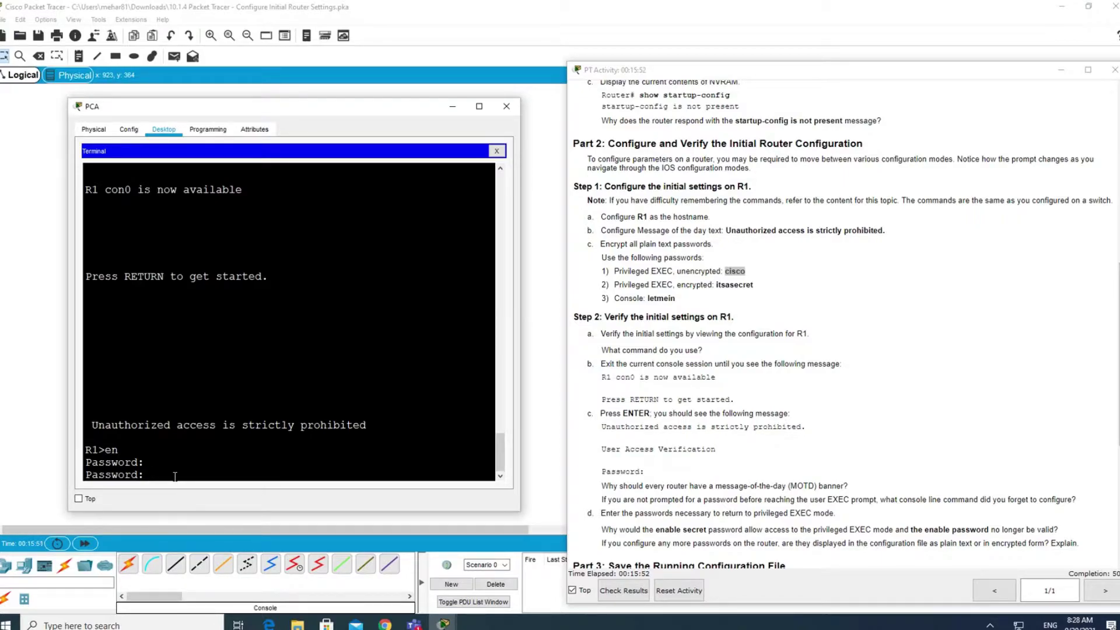
pyautogui.press('Return')
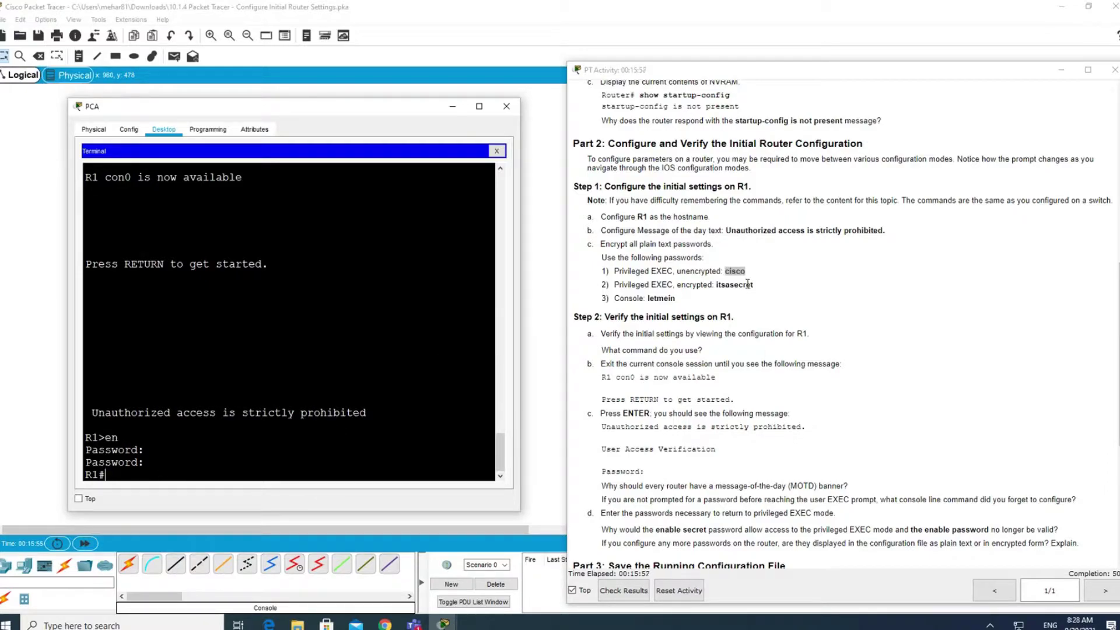
pyautogui.moveTo(752, 286); pyautogui.dragTo(714, 286)
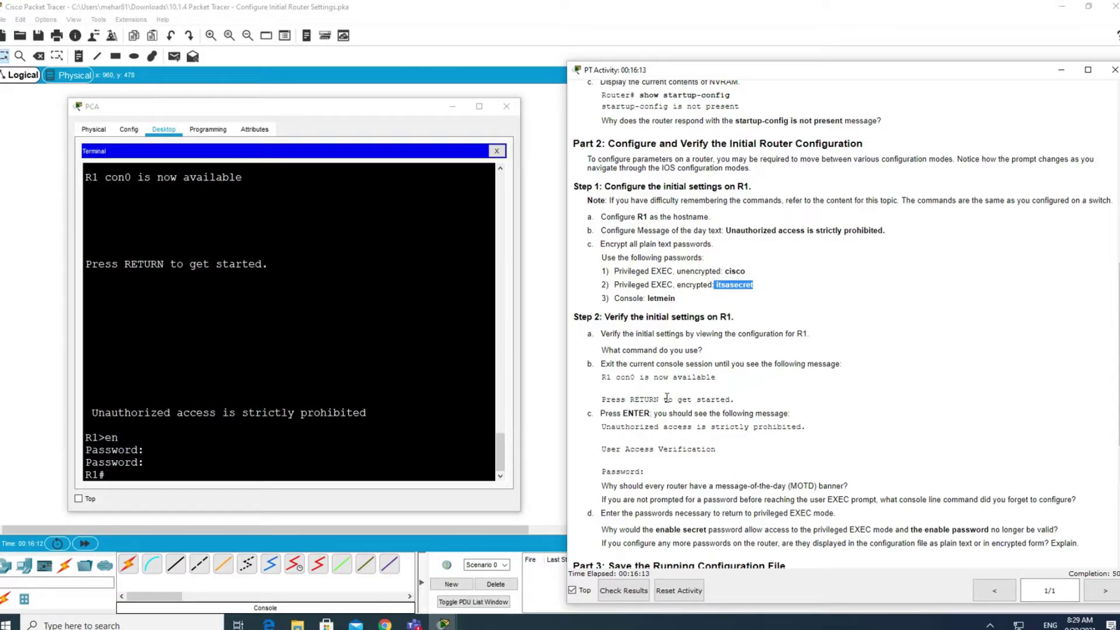
pyautogui.scroll(1, 668, 397)
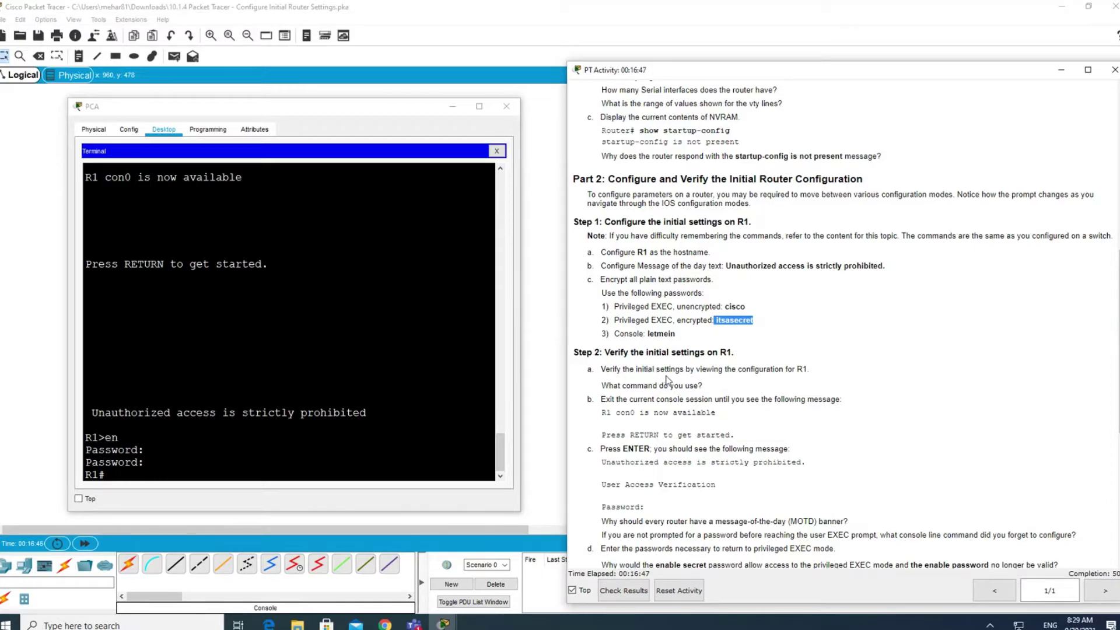
pyautogui.moveTo(676, 333); pyautogui.dragTo(646, 334)
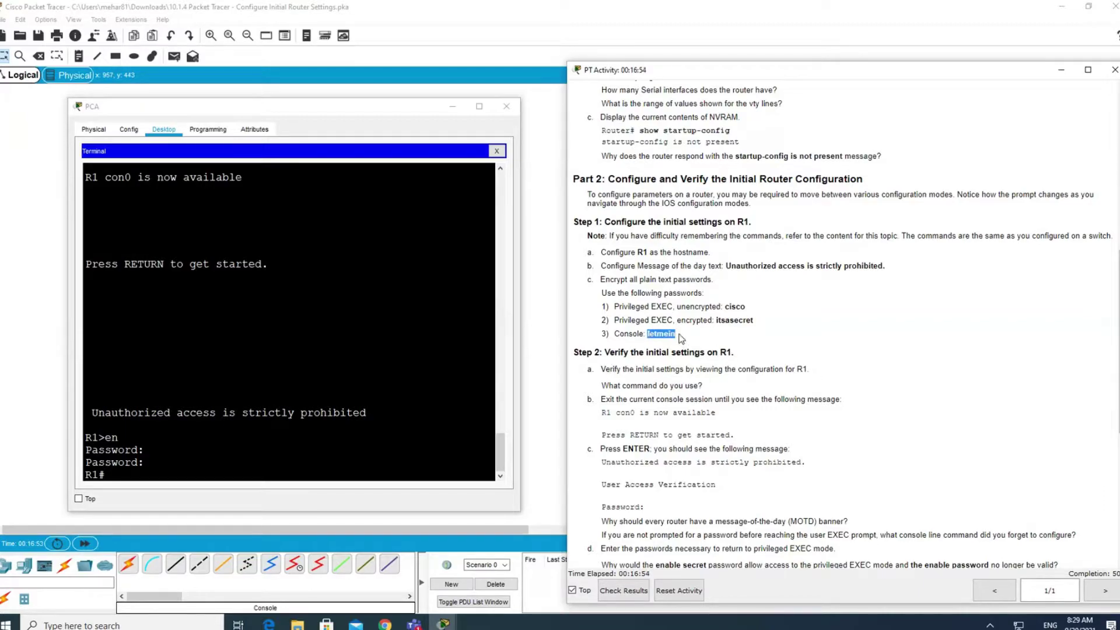
pyautogui.click(689, 338)
pyautogui.click(120, 480)
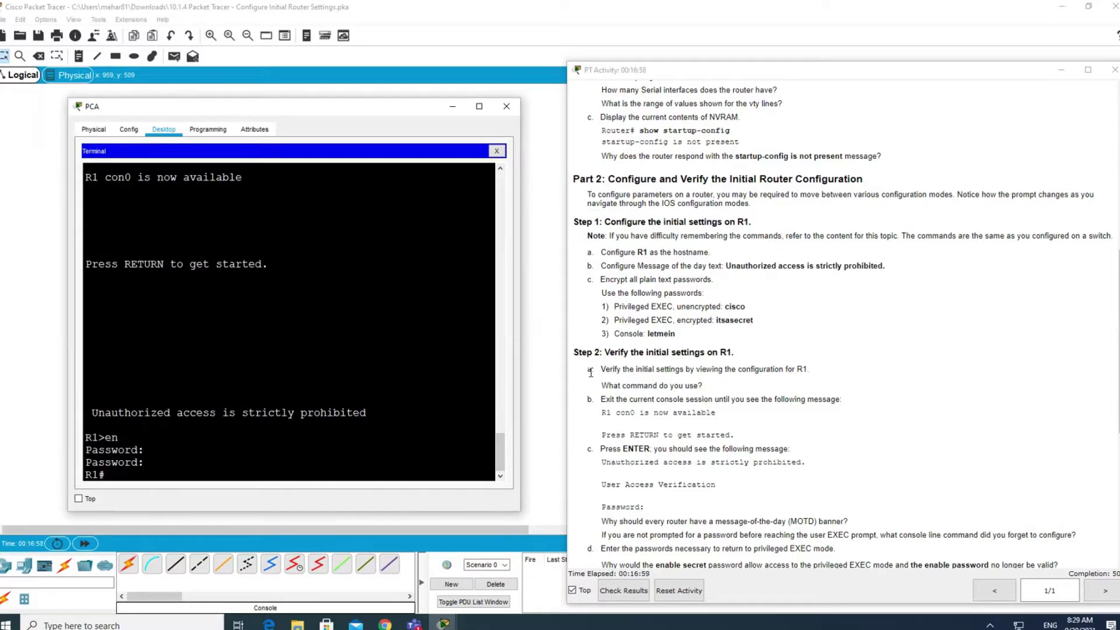
# Enter configure terminal and then line console 0 configuration mode.
pyautogui.write('conf')
pyautogui.press('Tab')
pyautogui.write('ter')
pyautogui.press('Tab')
pyautogui.press('Return')
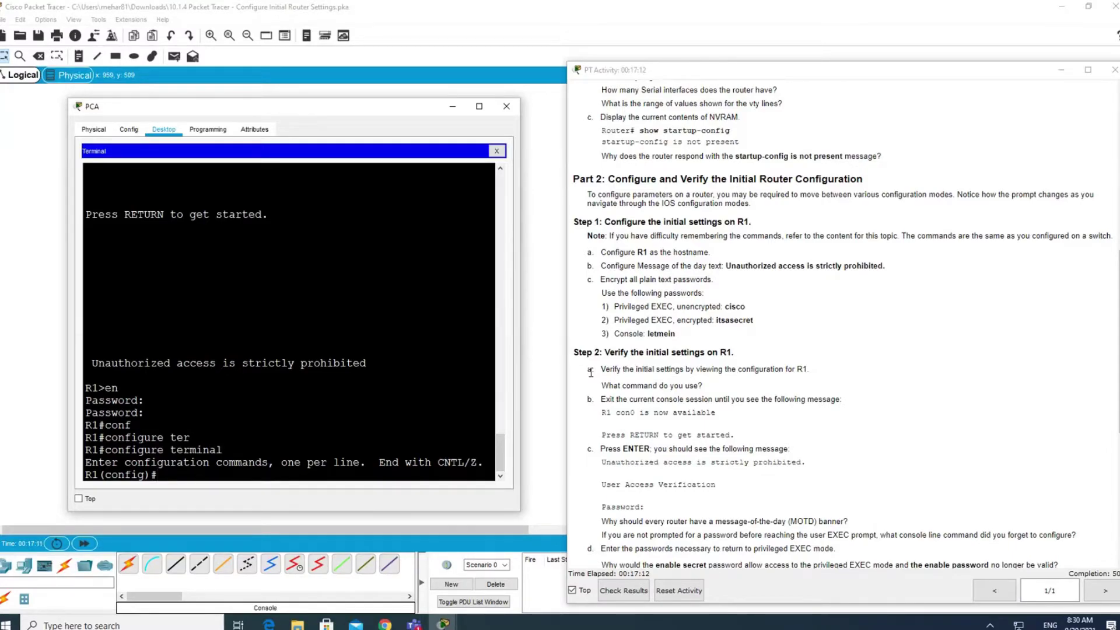
pyautogui.write('li')
pyautogui.press('Tab')
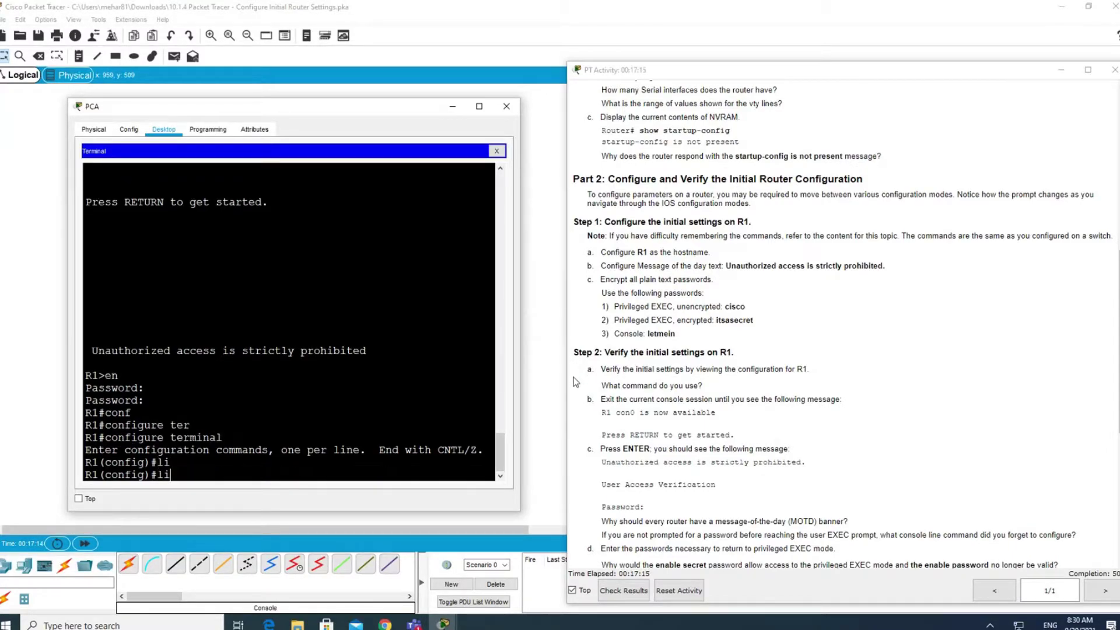
pyautogui.write('n')
pyautogui.press('Tab')
pyautogui.write('cons')
pyautogui.press('Tab')
pyautogui.write('0')
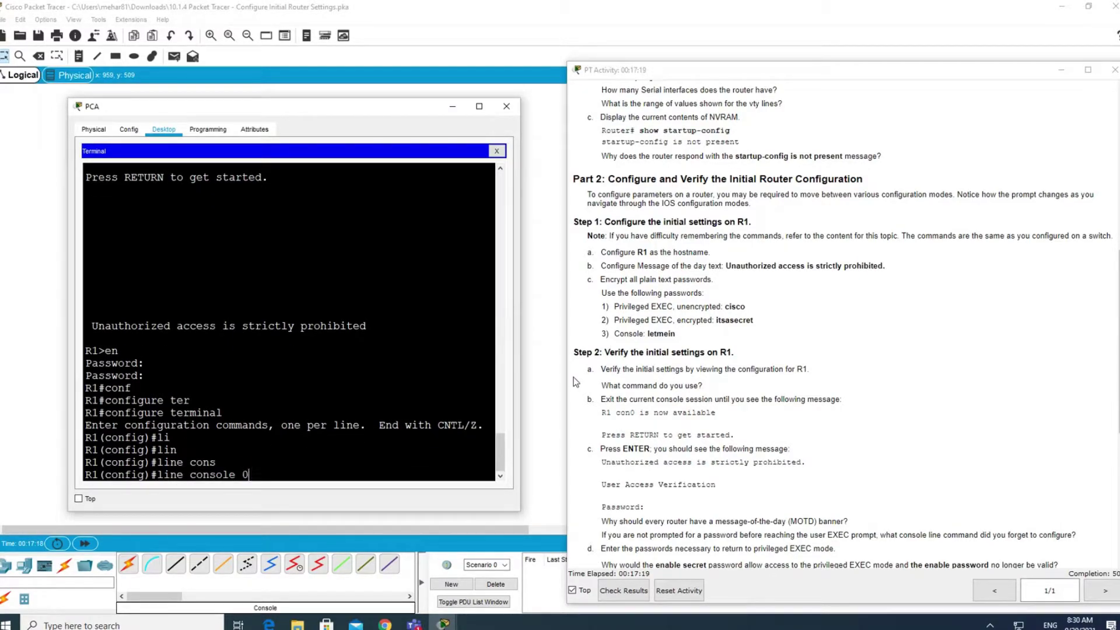
pyautogui.press('Return')
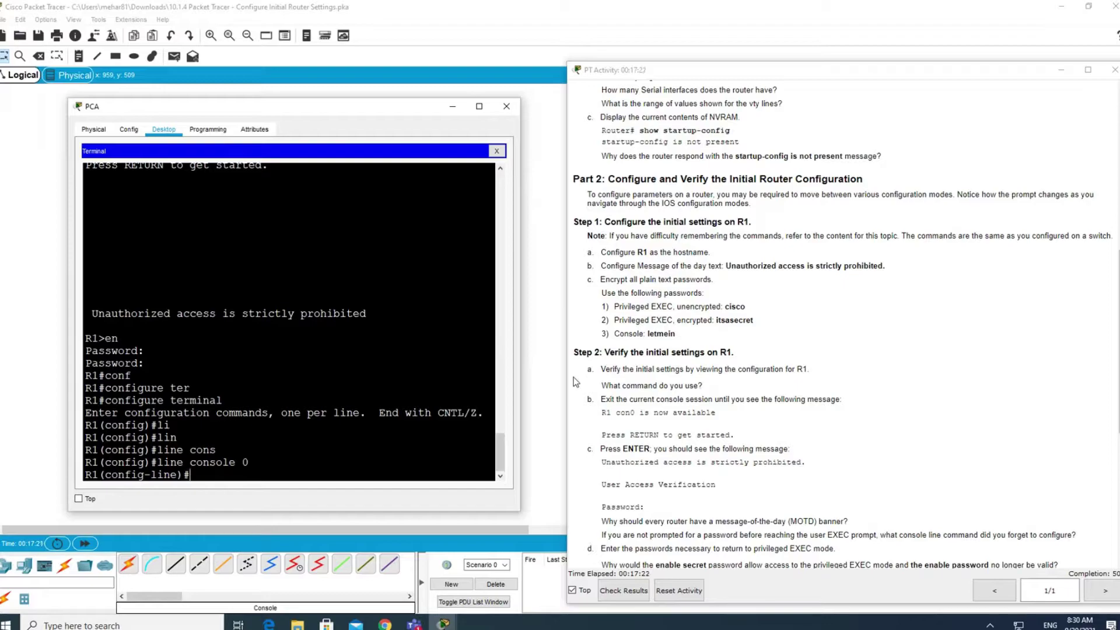
# Set the console line password from the lab sheet and begin typing login.
pyautogui.write('pass')
pyautogui.press('Tab')
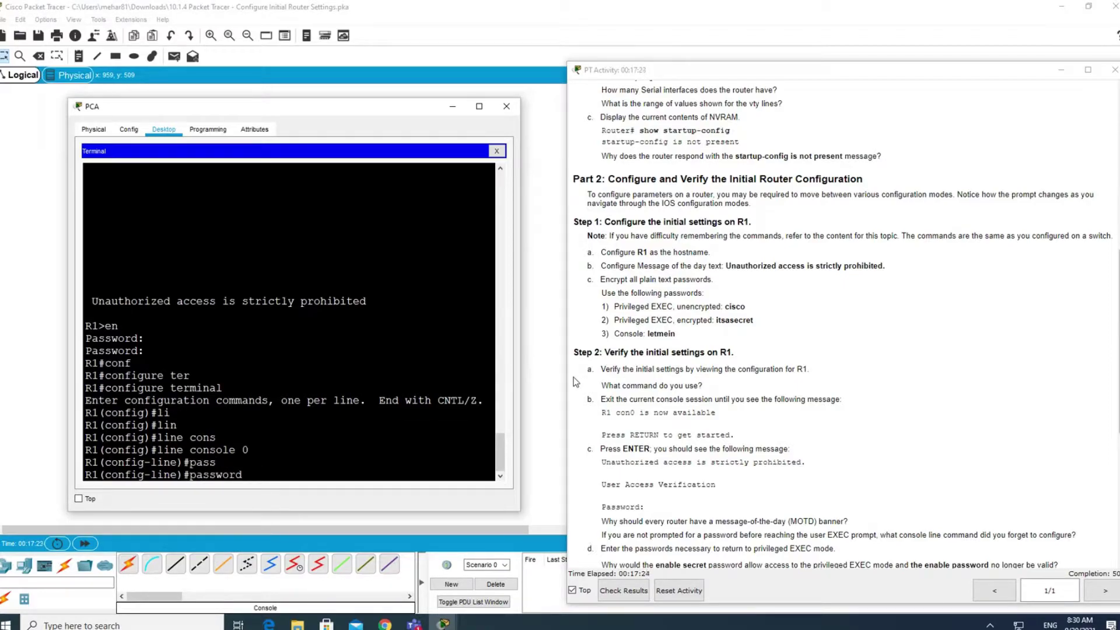
pyautogui.write('letmein')
pyautogui.press('Return')
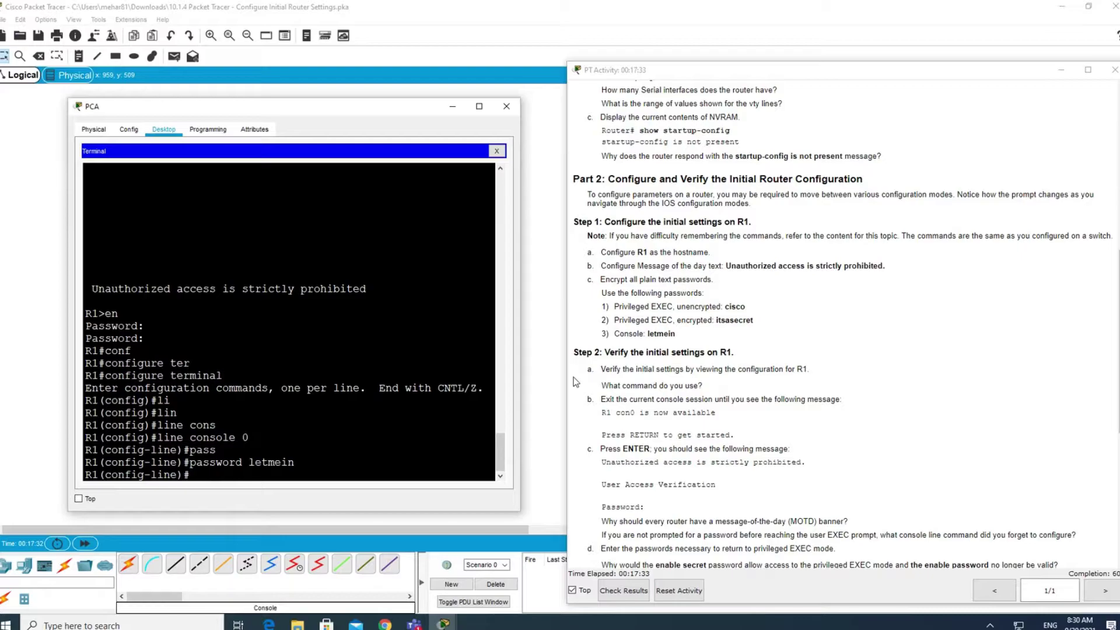
pyautogui.write('login')
# Discard the typed login, leave configuration mode, and exit the console session.
pyautogui.press('BackSpace')
pyautogui.press('BackSpace')
pyautogui.press('BackSpace')
pyautogui.press('BackSpace')
pyautogui.press('BackSpace')
pyautogui.press('Return')
pyautogui.hotkey('ctrl', 'z')
pyautogui.press('Return')
pyautogui.press('Return')
pyautogui.write('exi')
pyautogui.press('Return')
pyautogui.press('Return')
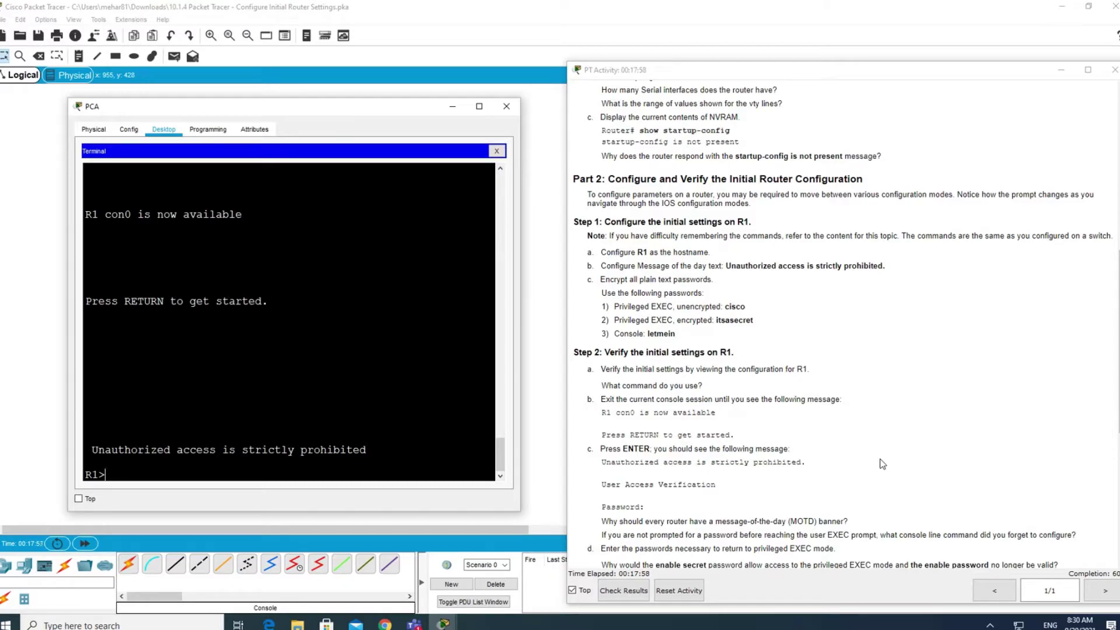
# Run en with the enable password to return to R1#.
pyautogui.write('en')
pyautogui.press('Return')
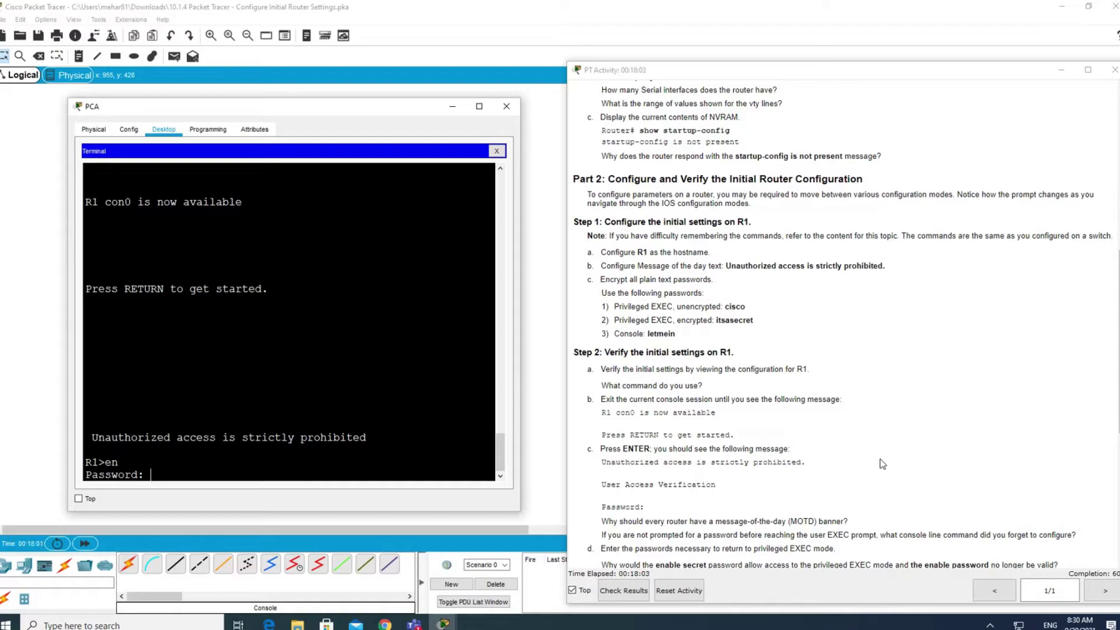
pyautogui.press('Return')
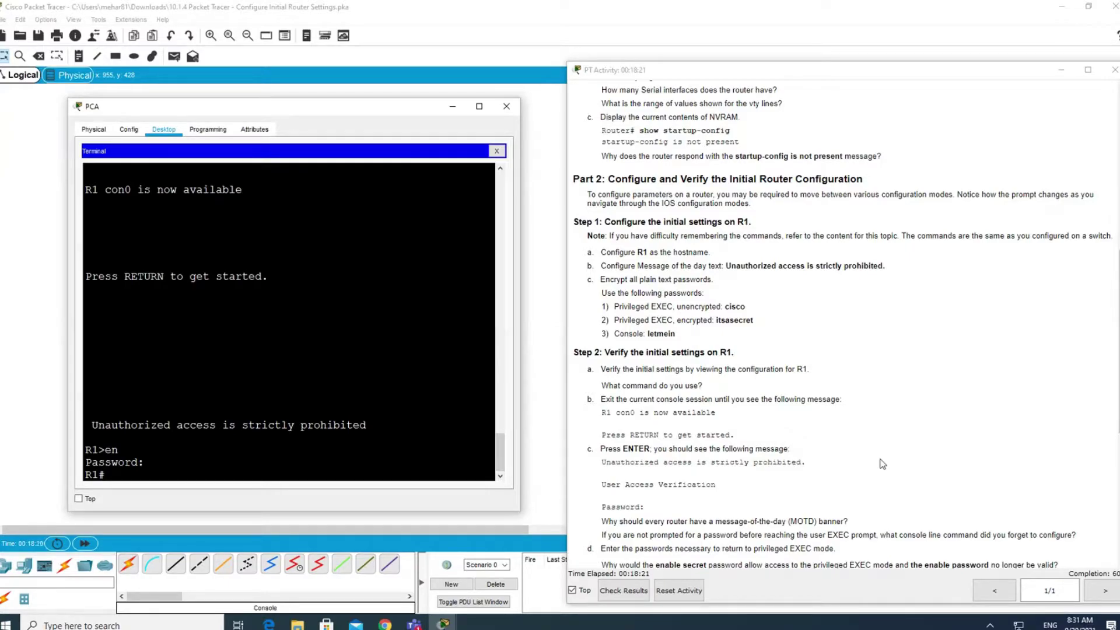
# Apply login under line console 0 so the console requires its password.
pyautogui.write('conf')
pyautogui.press('Tab')
pyautogui.write('ter')
pyautogui.press('Tab')
pyautogui.press('Return')
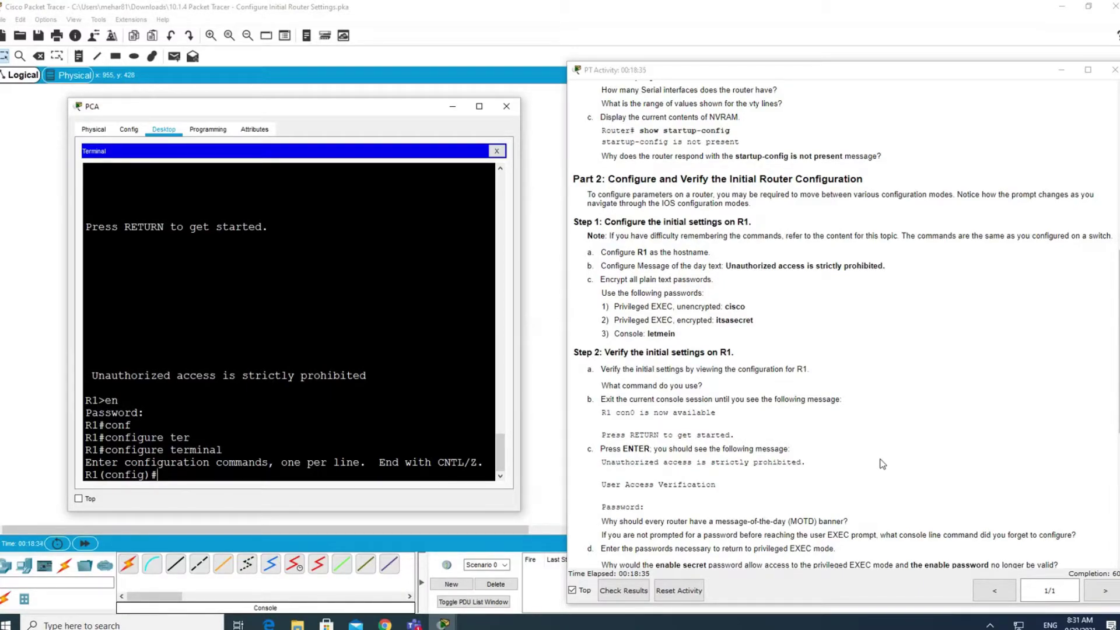
pyautogui.write('lin')
pyautogui.press('Tab')
pyautogui.write('co')
pyautogui.press('Tab')
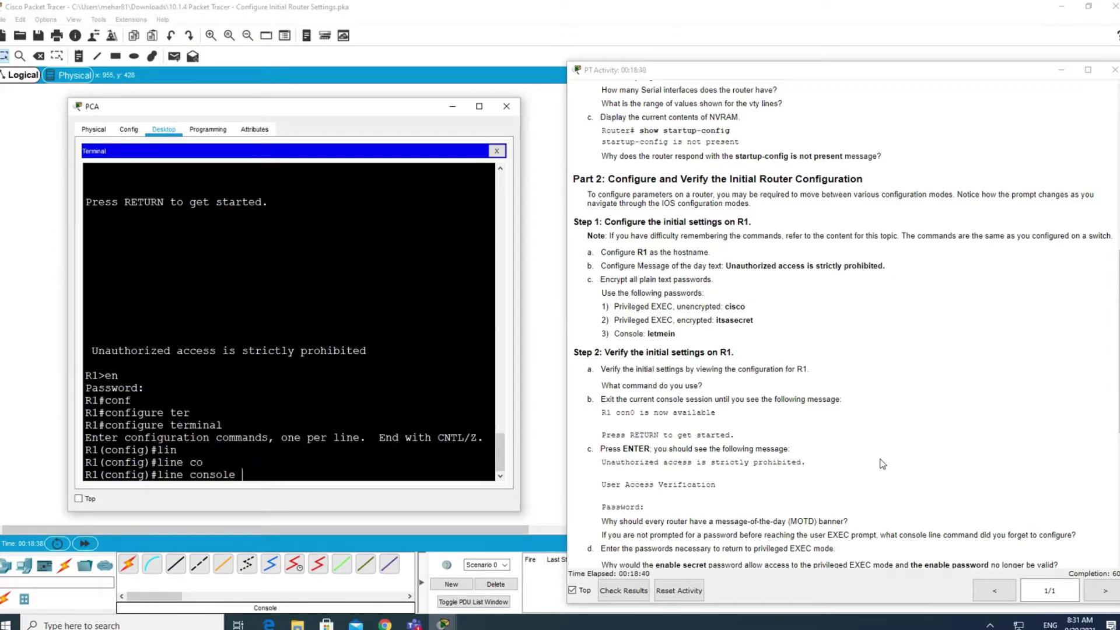
pyautogui.write('0')
pyautogui.press('Return')
pyautogui.write('login')
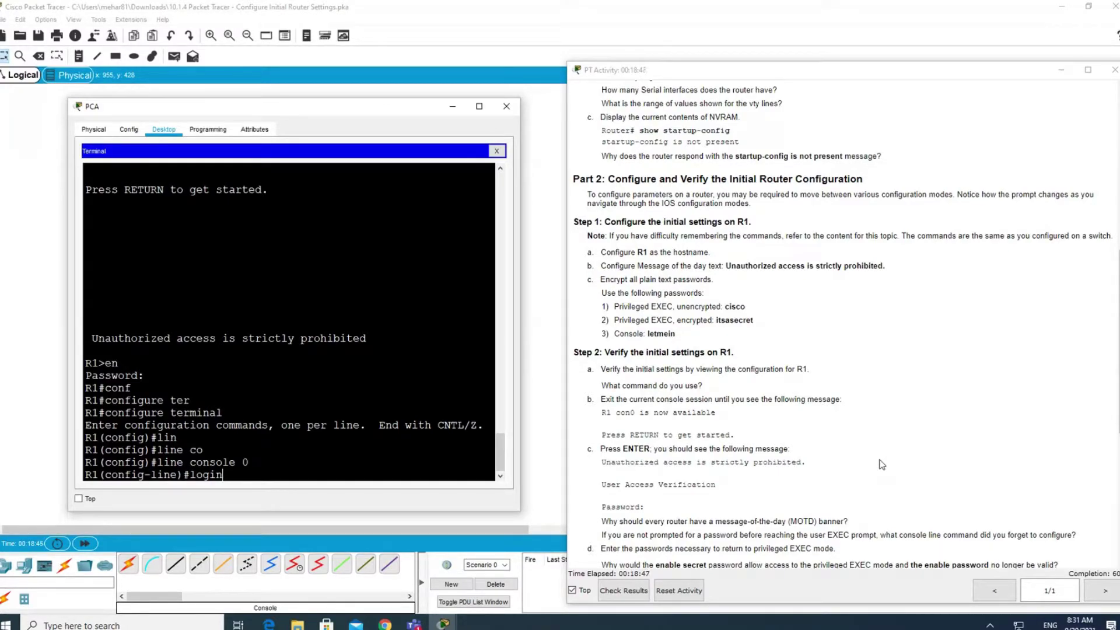
pyautogui.press('Return')
# Leave configuration mode with Ctrl+Z and exit the console session.
pyautogui.hotkey('ctrl', 'z')
pyautogui.press('Return')
pyautogui.write('exit')
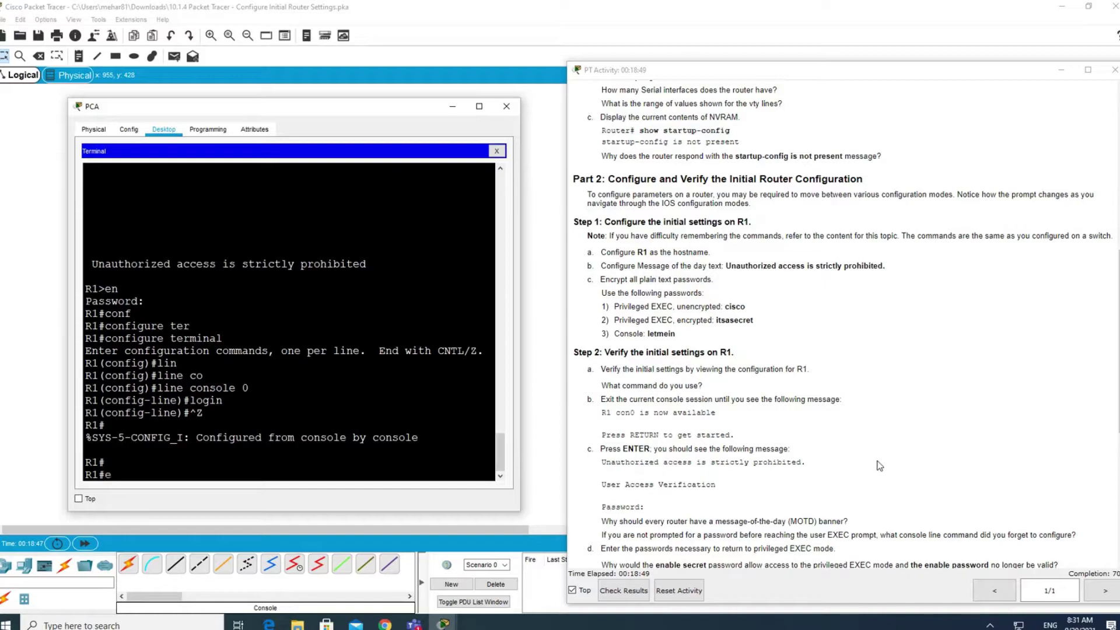
pyautogui.press('Return')
pyautogui.press('Return')
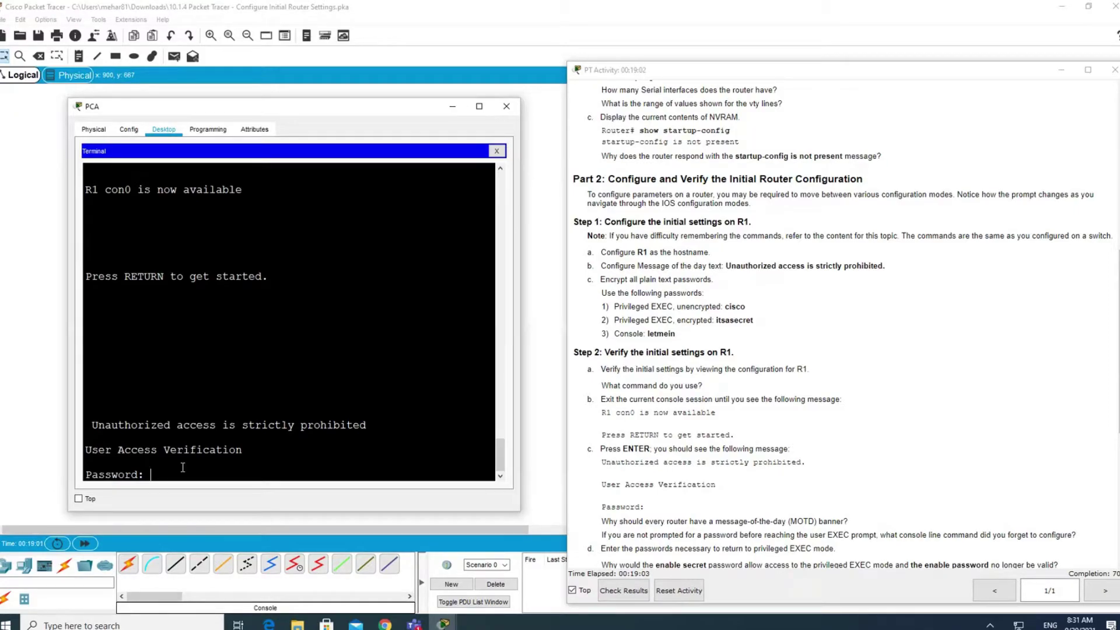
# Log in with the console password, run en with the enable password, and note the prompt question.
pyautogui.press('Return')
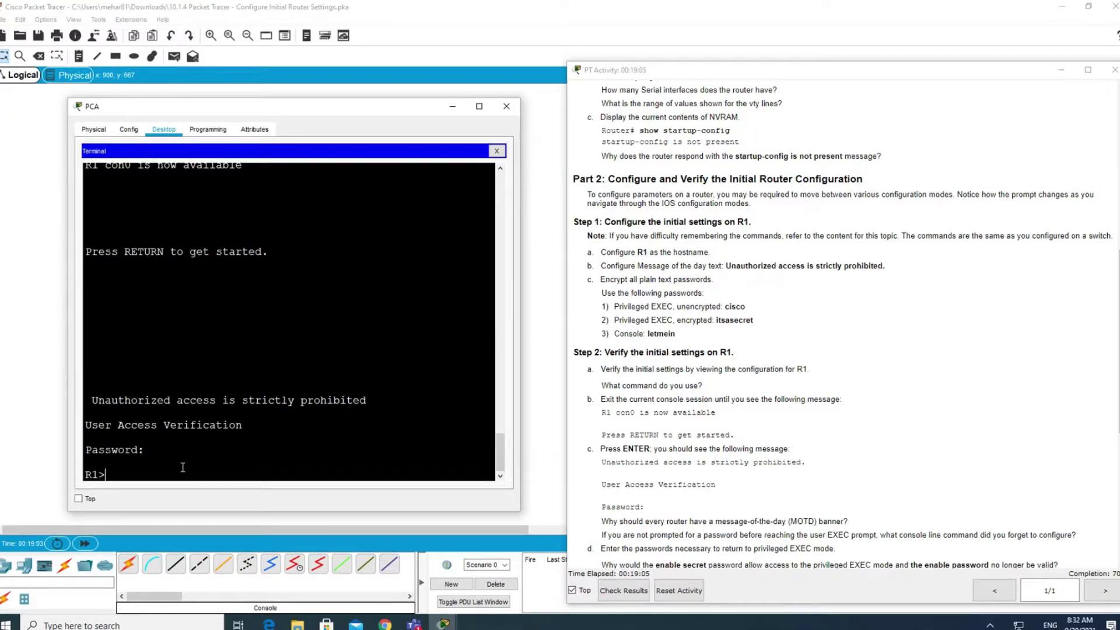
pyautogui.write('en')
pyautogui.press('Return')
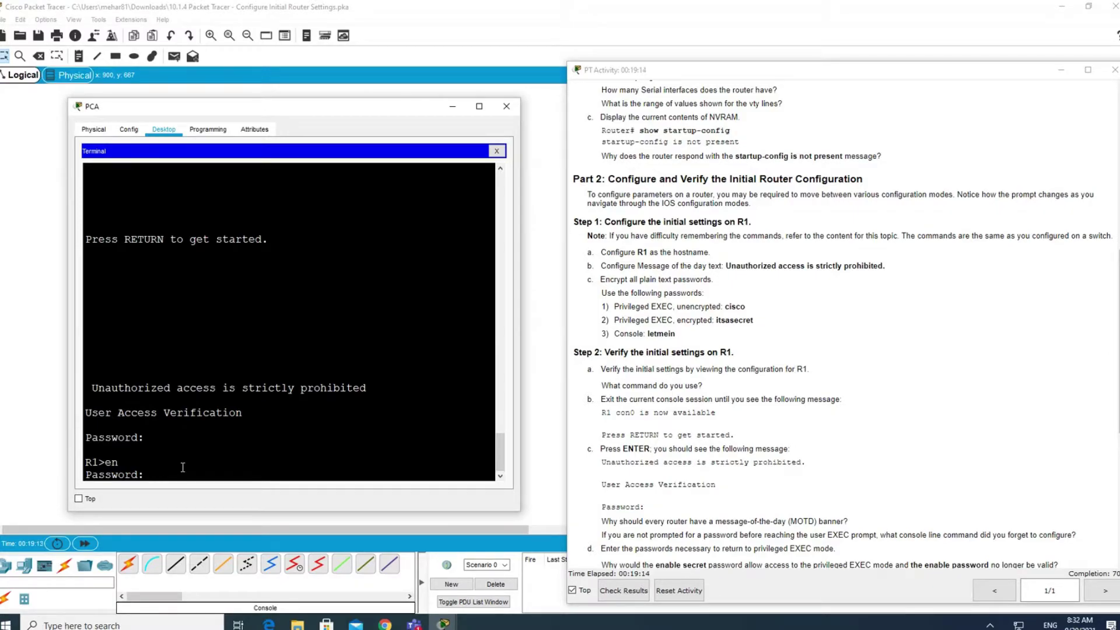
pyautogui.press('Return')
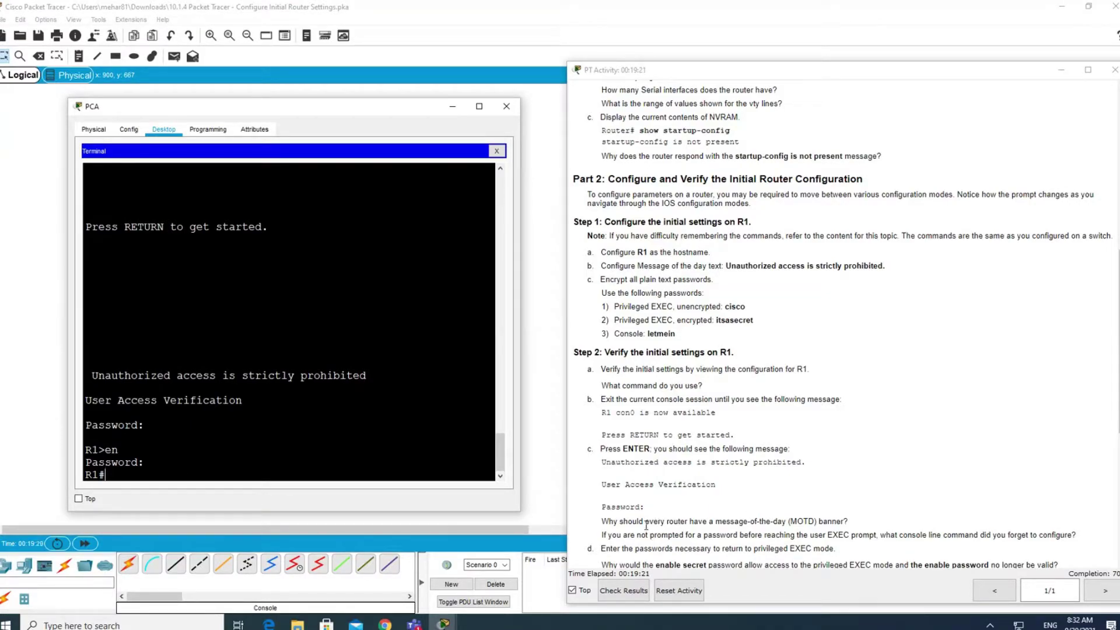
pyautogui.moveTo(641, 535); pyautogui.dragTo(883, 538)
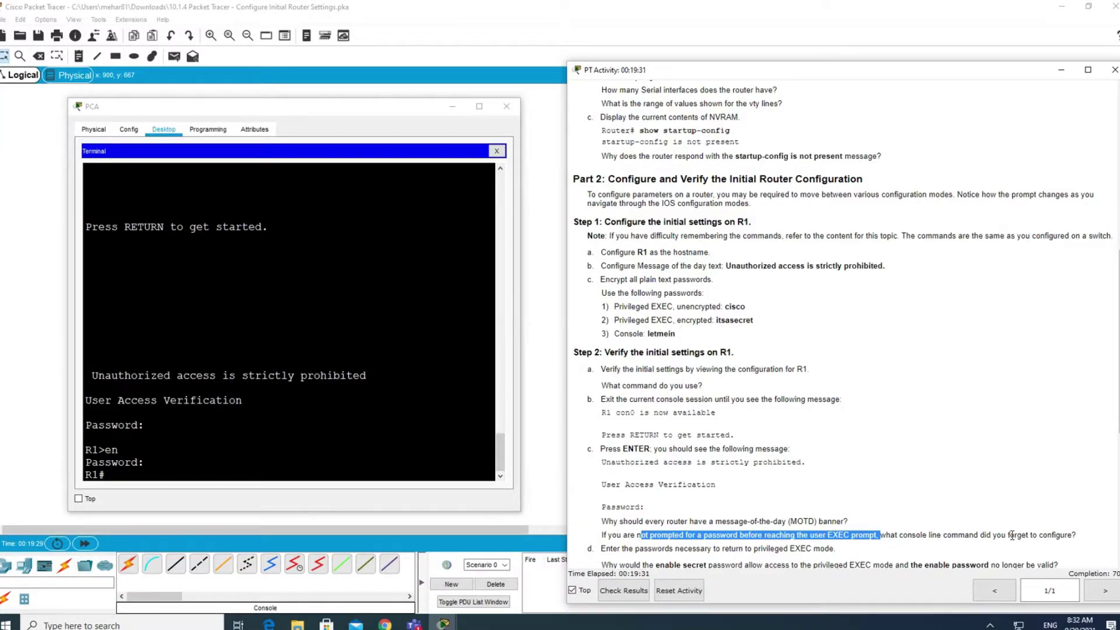
pyautogui.moveTo(153, 426); pyautogui.dragTo(89, 418)
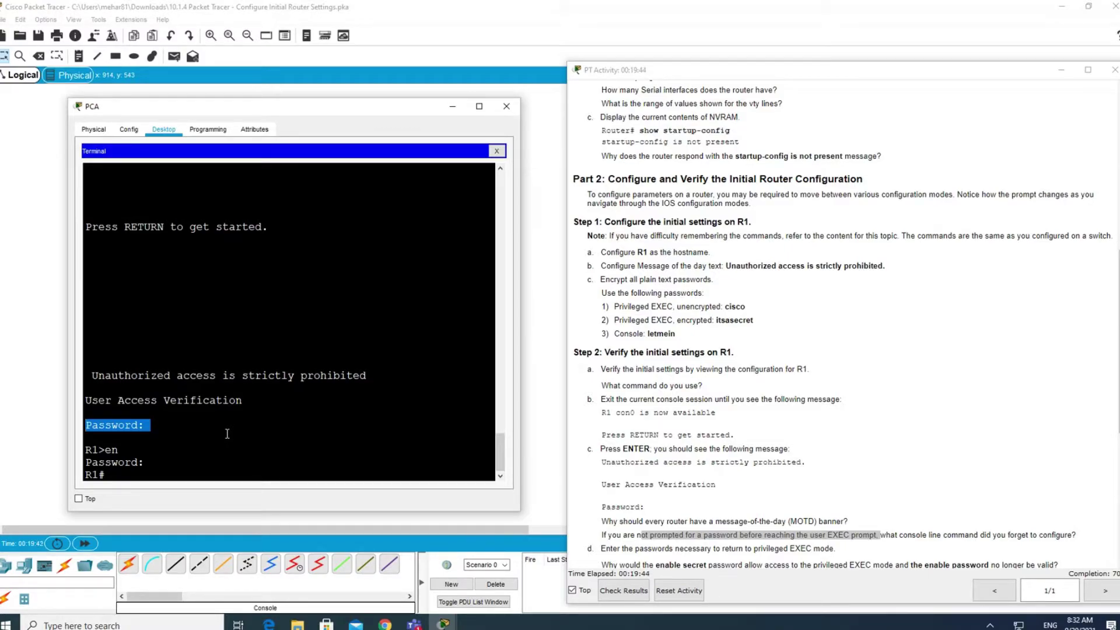
pyautogui.scroll(-2, 741, 519)
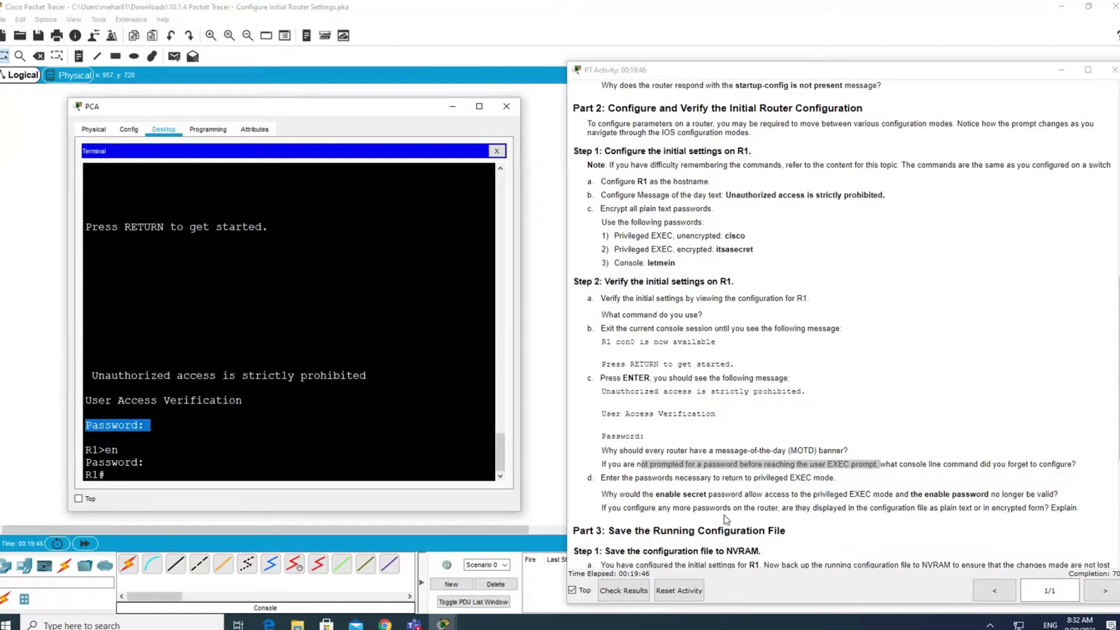
pyautogui.scroll(-1, 727, 516)
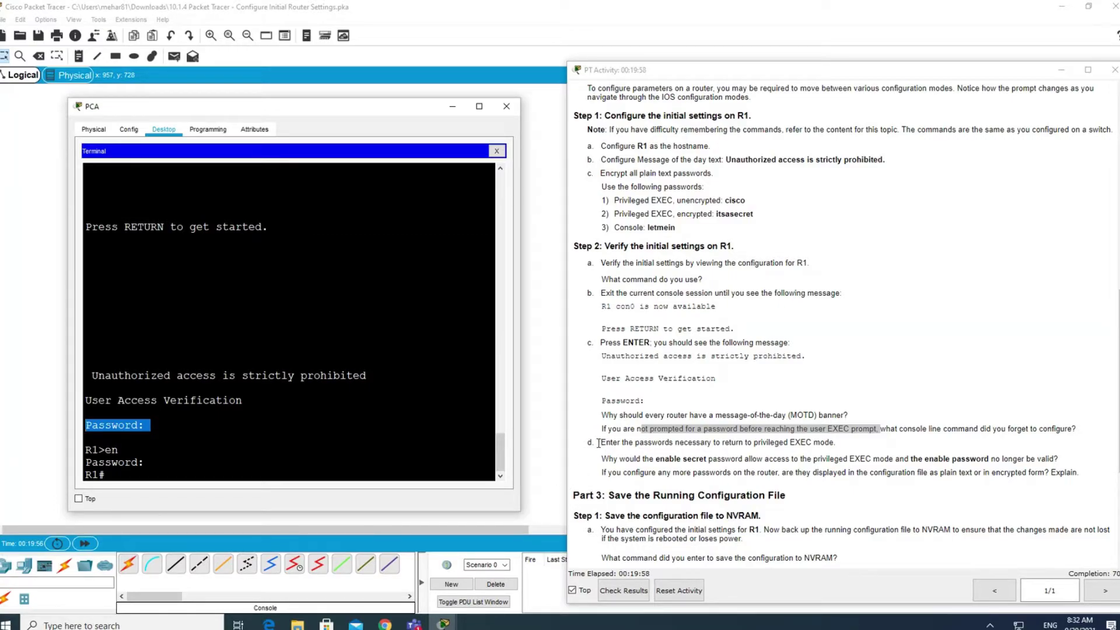
pyautogui.moveTo(602, 459); pyautogui.dragTo(1065, 463)
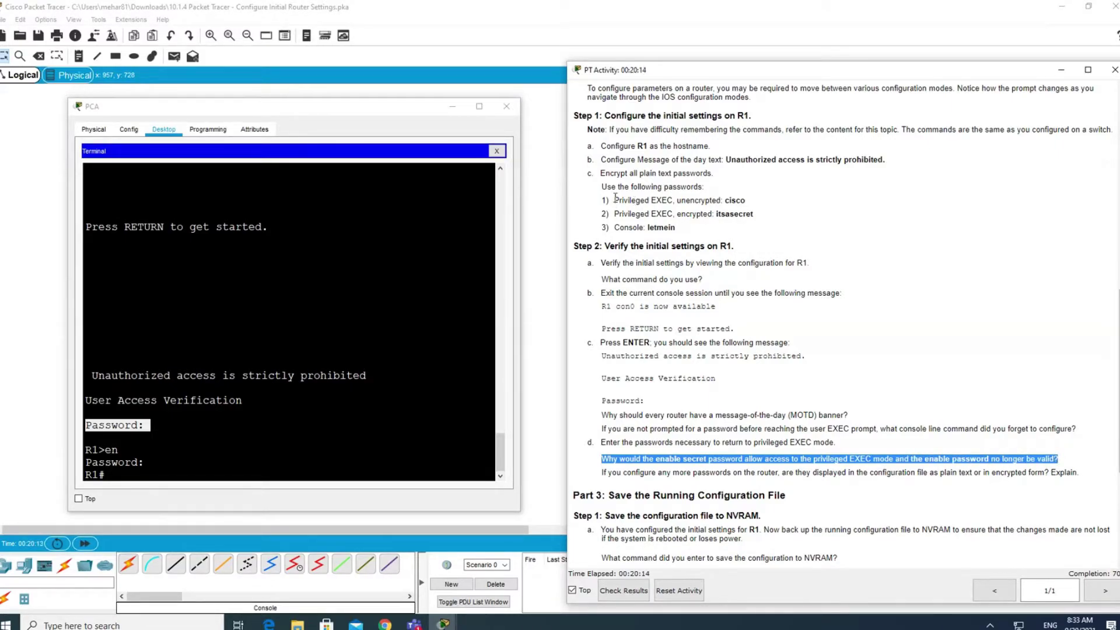
pyautogui.moveTo(614, 200)
pyautogui.mouseDown()
pyautogui.moveTo(759, 219)
pyautogui.moveTo(751, 205)
pyautogui.moveTo(603, 185)
pyautogui.moveTo(618, 200)
pyautogui.mouseUp()
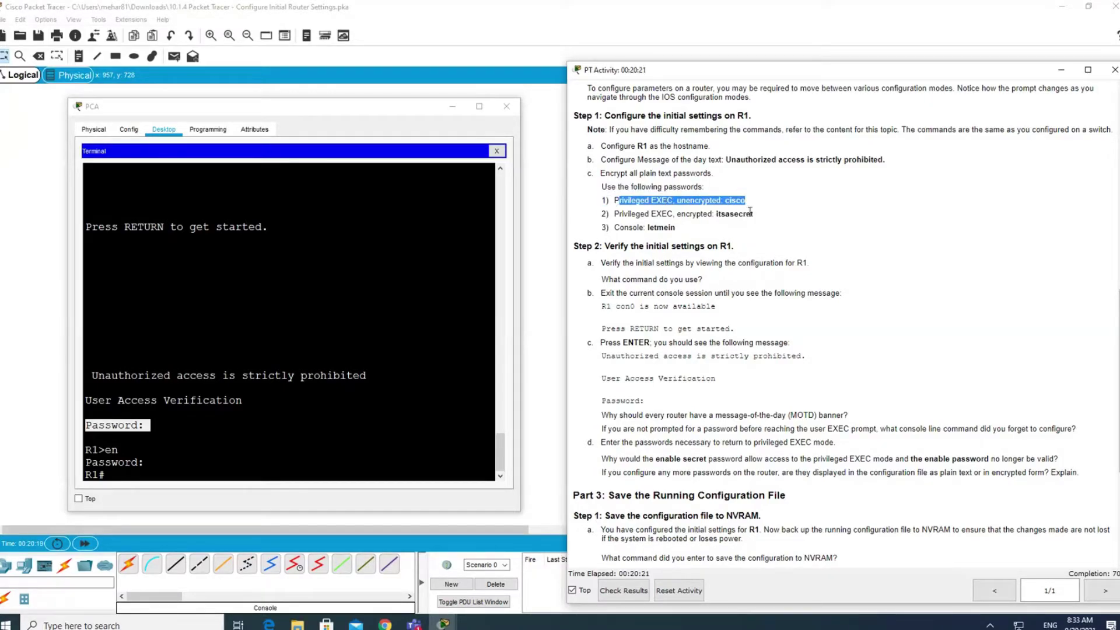
pyautogui.moveTo(753, 215); pyautogui.dragTo(614, 215)
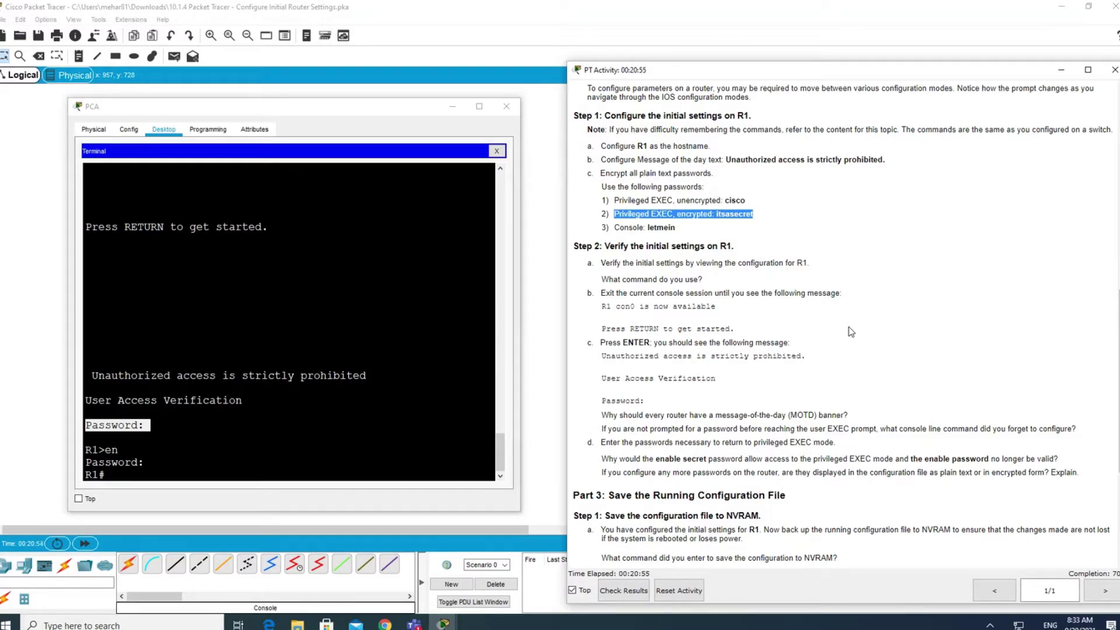
pyautogui.click(750, 199)
pyautogui.moveTo(749, 200); pyautogui.dragTo(712, 214)
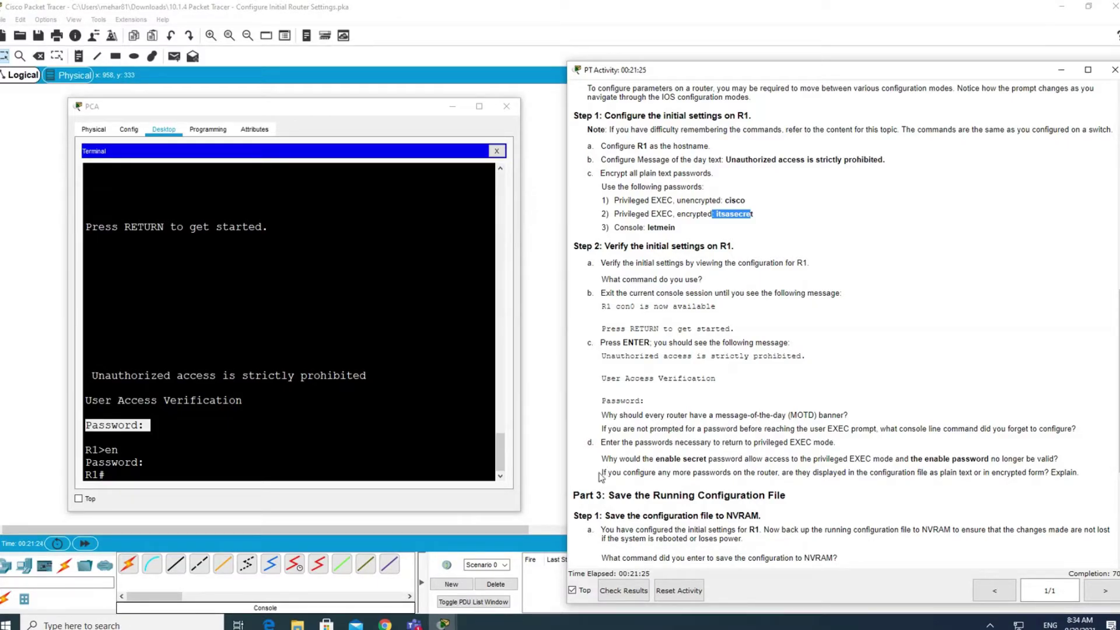
pyautogui.moveTo(604, 470); pyautogui.dragTo(1107, 479)
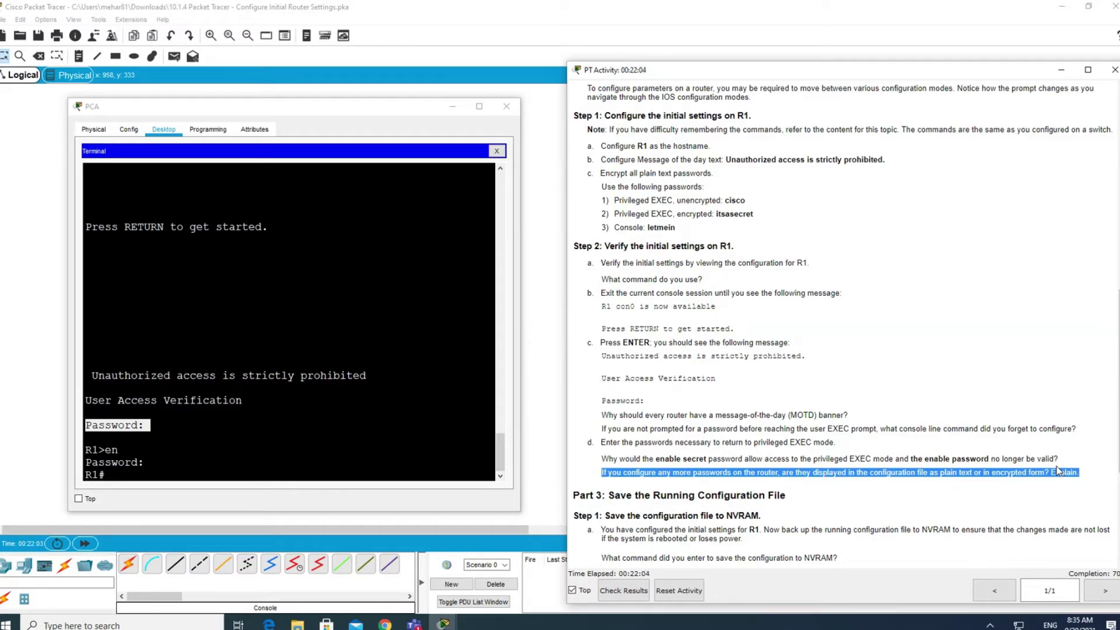
# Page through R1's full show run output, noting the console password still in plain text.
pyautogui.click(122, 480)
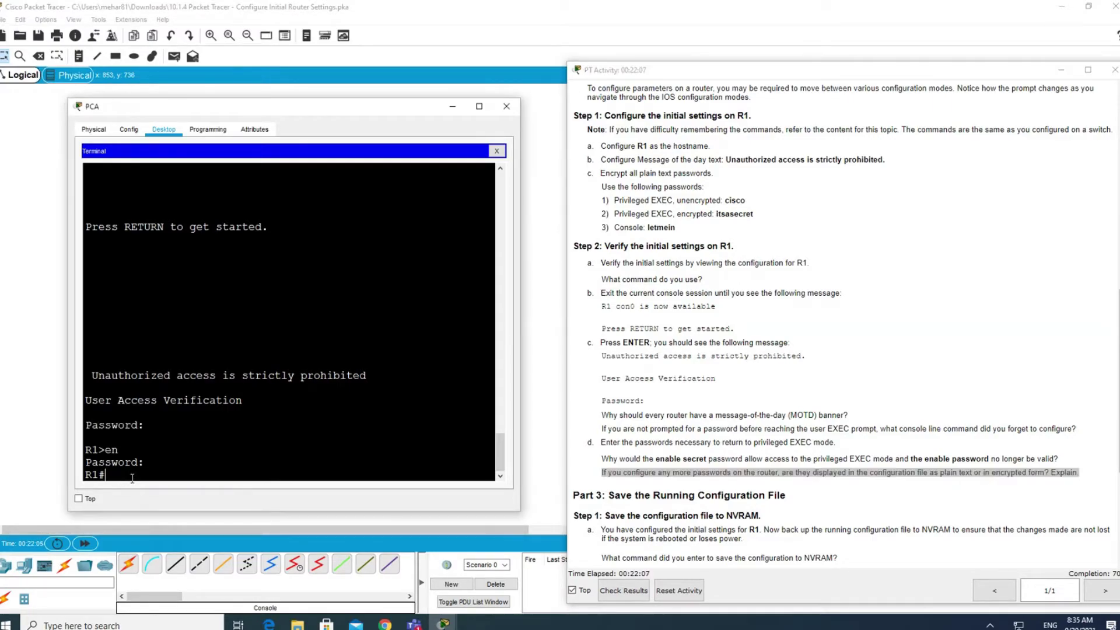
pyautogui.write('show run')
pyautogui.press('Return')
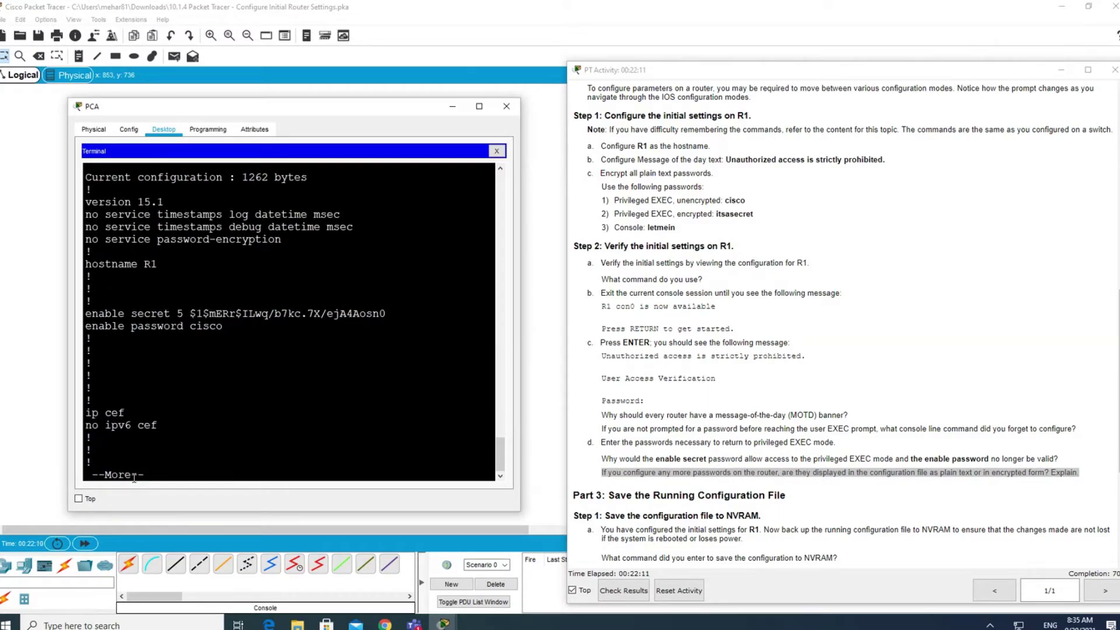
pyautogui.press('Return')
pyautogui.press('Return')
pyautogui.press('Return')
pyautogui.press('Return')
pyautogui.press('Return')
pyautogui.press('Return')
pyautogui.press('Return')
pyautogui.press('Return')
pyautogui.press('Return')
pyautogui.press('Return')
pyautogui.press('Return')
pyautogui.press('Return')
pyautogui.press('Return')
pyautogui.press('Return')
pyautogui.press('Return')
pyautogui.press('Return')
pyautogui.press('Return')
pyautogui.press('Return')
pyautogui.press('Return')
pyautogui.press('Return')
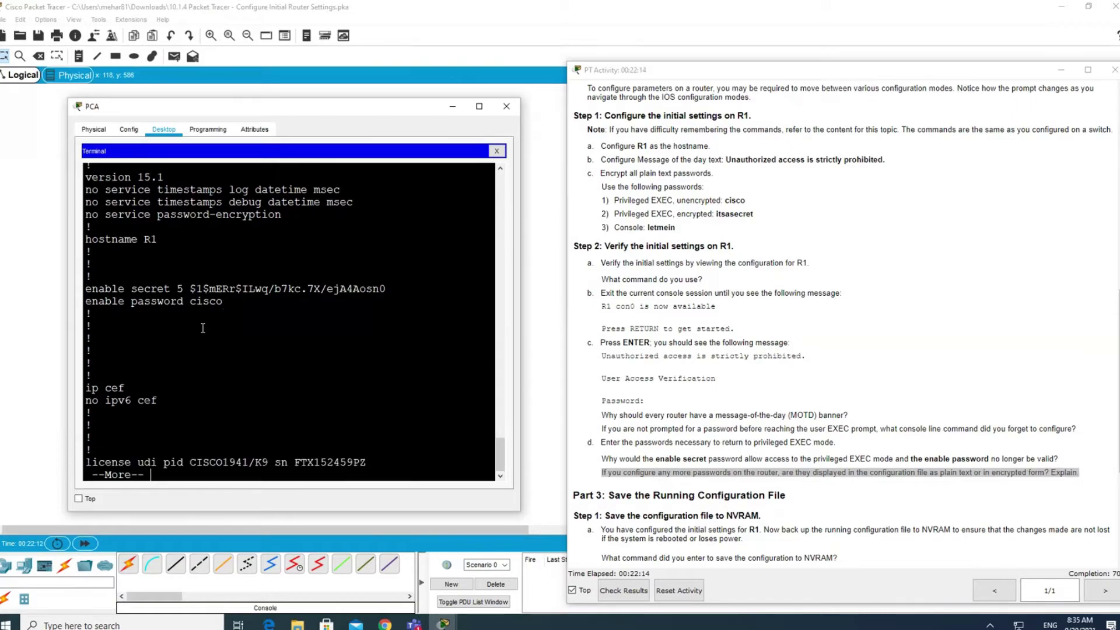
pyautogui.press('Return')
pyautogui.press('Return')
pyautogui.press('Return')
pyautogui.press('Return')
pyautogui.press('Return')
pyautogui.press('Return')
pyautogui.press('Return')
pyautogui.press('Return')
pyautogui.press('Return')
pyautogui.press('Return')
pyautogui.press('Return')
pyautogui.press('Return')
pyautogui.press('Return')
pyautogui.press('Return')
pyautogui.press('Return')
pyautogui.press('Return')
pyautogui.press('Return')
pyautogui.press('Return')
pyautogui.press('Return')
pyautogui.press('Return')
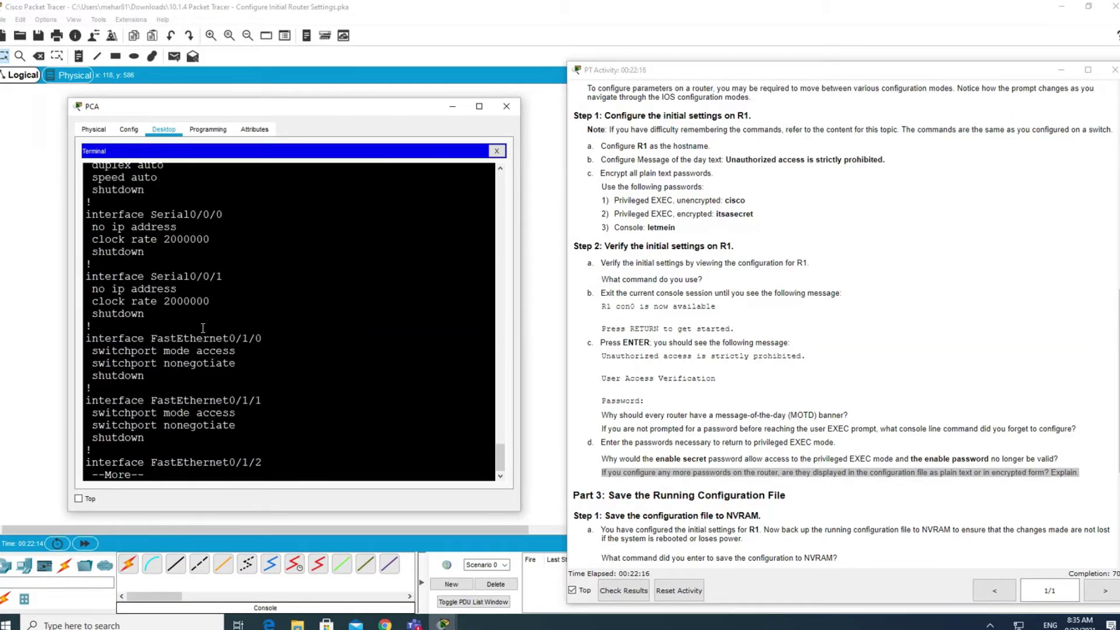
pyautogui.press('Return')
pyautogui.press('Return')
pyautogui.press('Return')
pyautogui.press('Return')
pyautogui.press('Return')
pyautogui.press('Return')
pyautogui.press('Return')
pyautogui.press('Return')
pyautogui.press('Return')
pyautogui.press('Return')
pyautogui.press('Return')
pyautogui.press('Return')
pyautogui.press('Return')
pyautogui.press('Return')
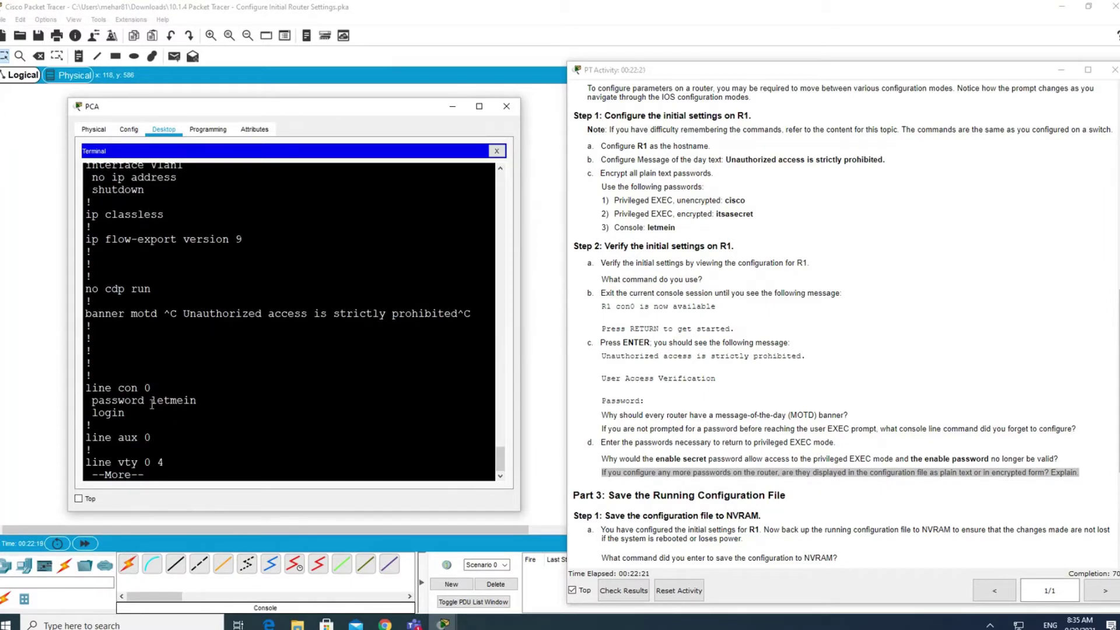
pyautogui.moveTo(207, 401); pyautogui.dragTo(145, 402)
pyautogui.click(240, 439)
pyautogui.press('Return')
pyautogui.press('Return')
pyautogui.press('Return')
pyautogui.press('Return')
pyautogui.press('Return')
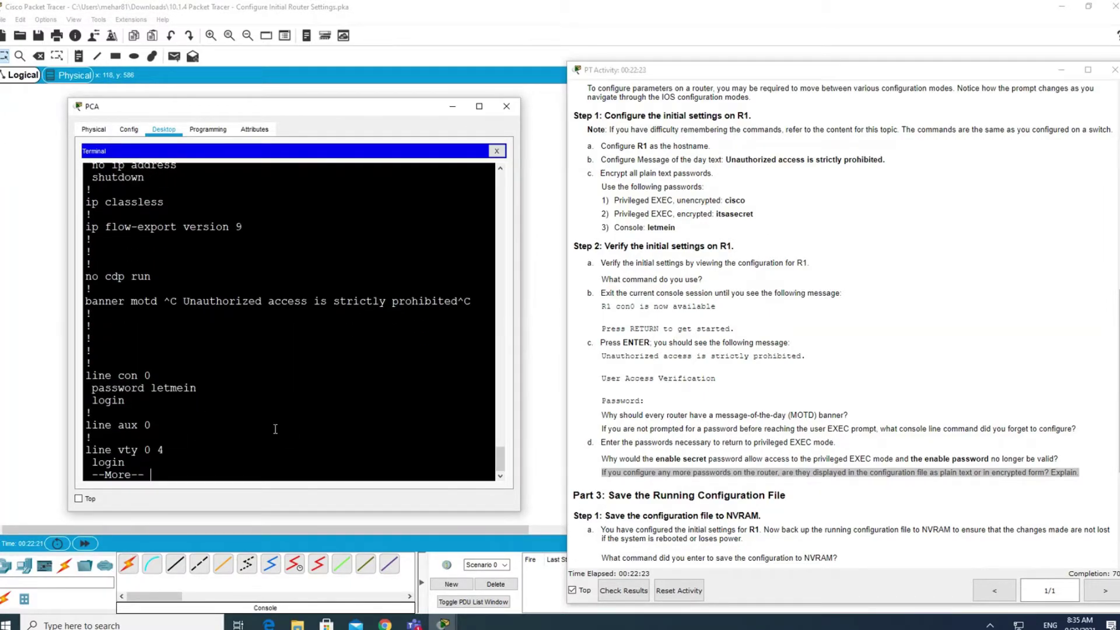
pyautogui.press('Return')
pyautogui.press('Return')
pyautogui.press('Return')
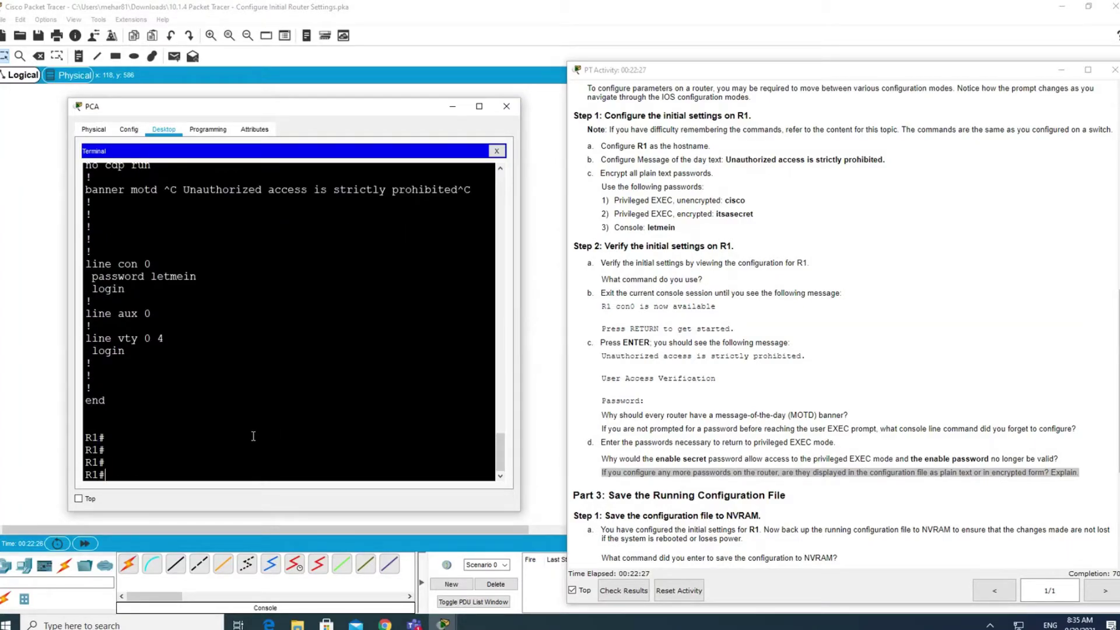
# Enter global configuration mode on R1 with configure terminal.
pyautogui.write('ser')
pyautogui.press('Tab')
pyautogui.press('BackSpace')
pyautogui.press('BackSpace')
pyautogui.press('BackSpace')
pyautogui.write('conf')
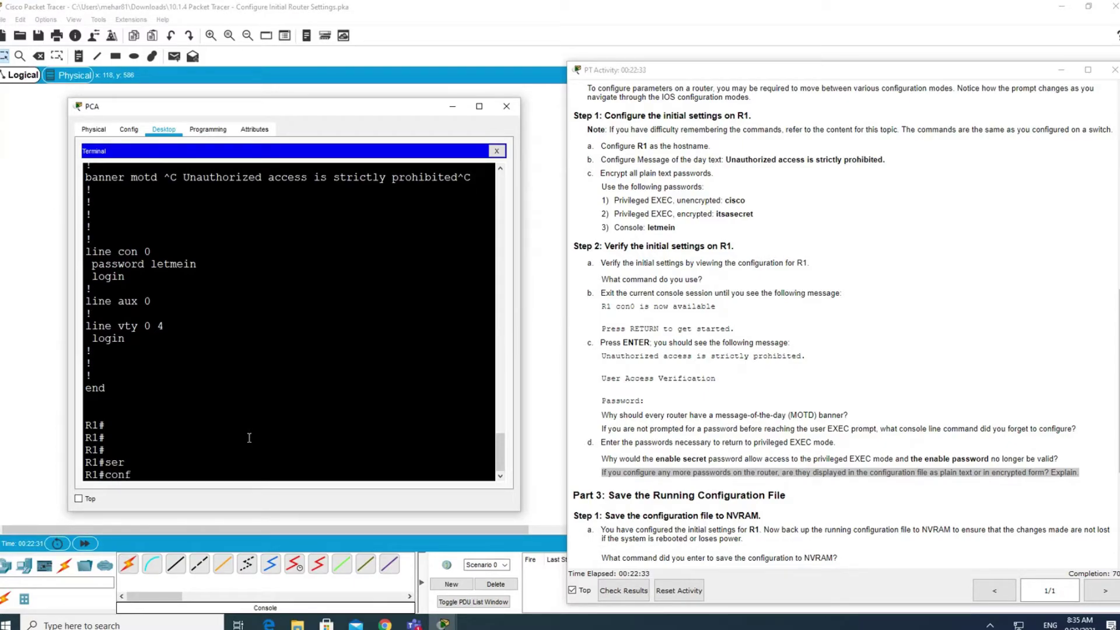
pyautogui.press('Tab')
pyautogui.write('ter')
pyautogui.press('Tab')
pyautogui.press('Return')
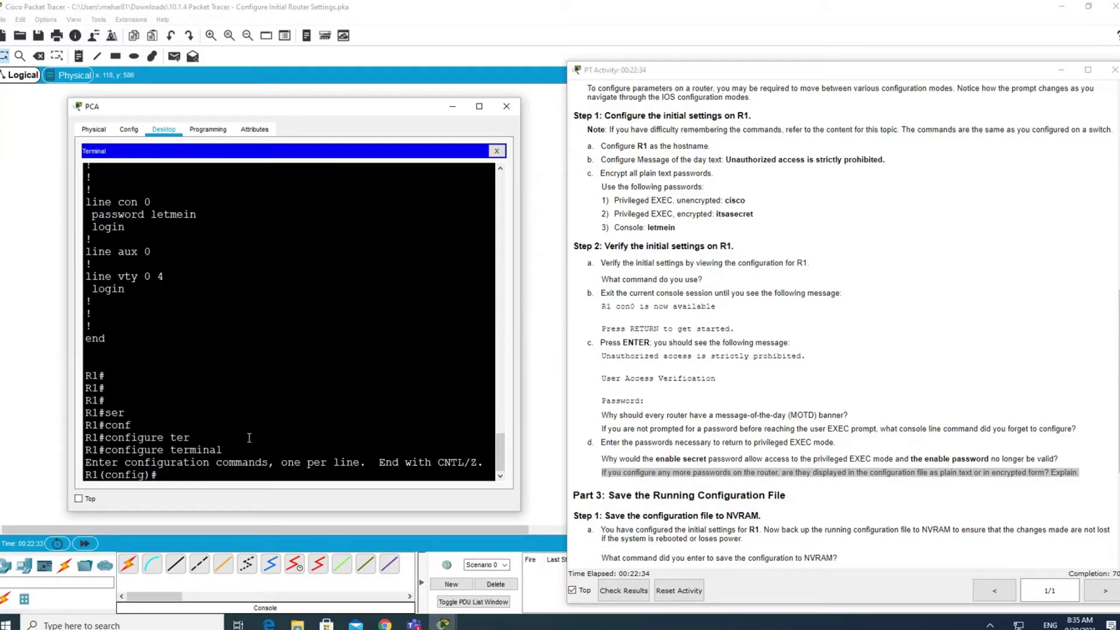
# Enable service password-encryption to encrypt all plain-text passwords.
pyautogui.write('ser')
pyautogui.press('Tab')
pyautogui.write('pass')
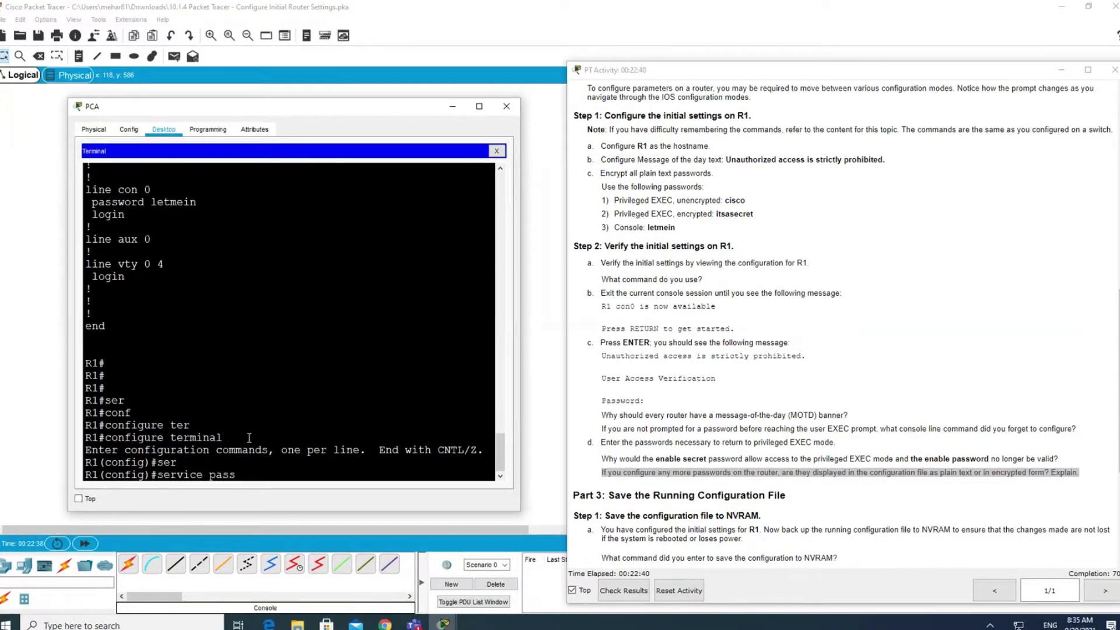
pyautogui.press('Tab')
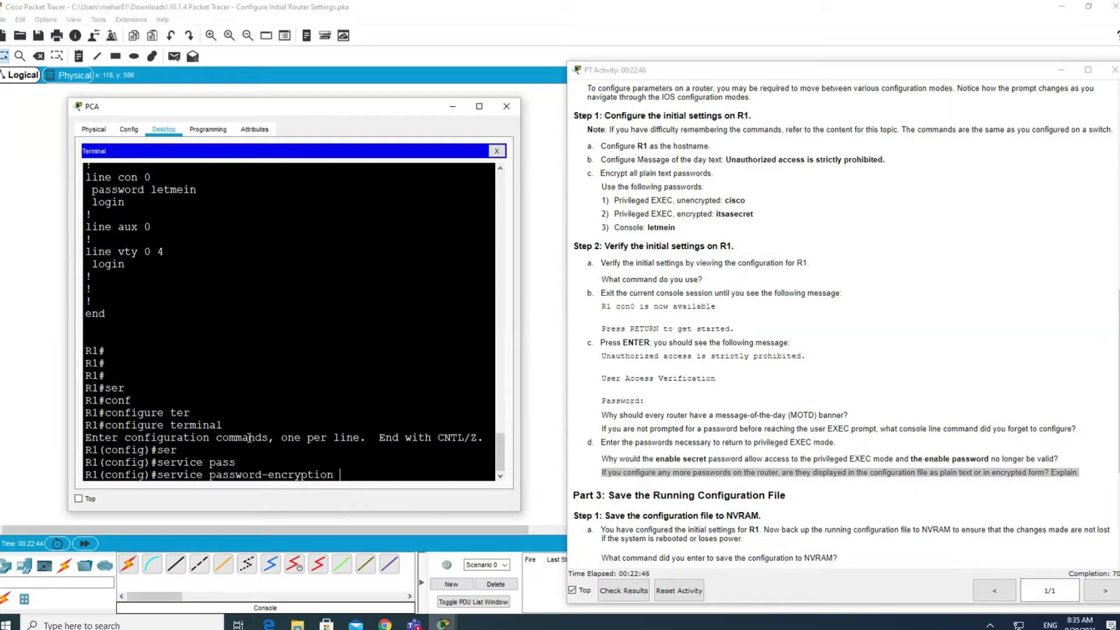
pyautogui.press('Return')
pyautogui.press('Return')
pyautogui.press('Return')
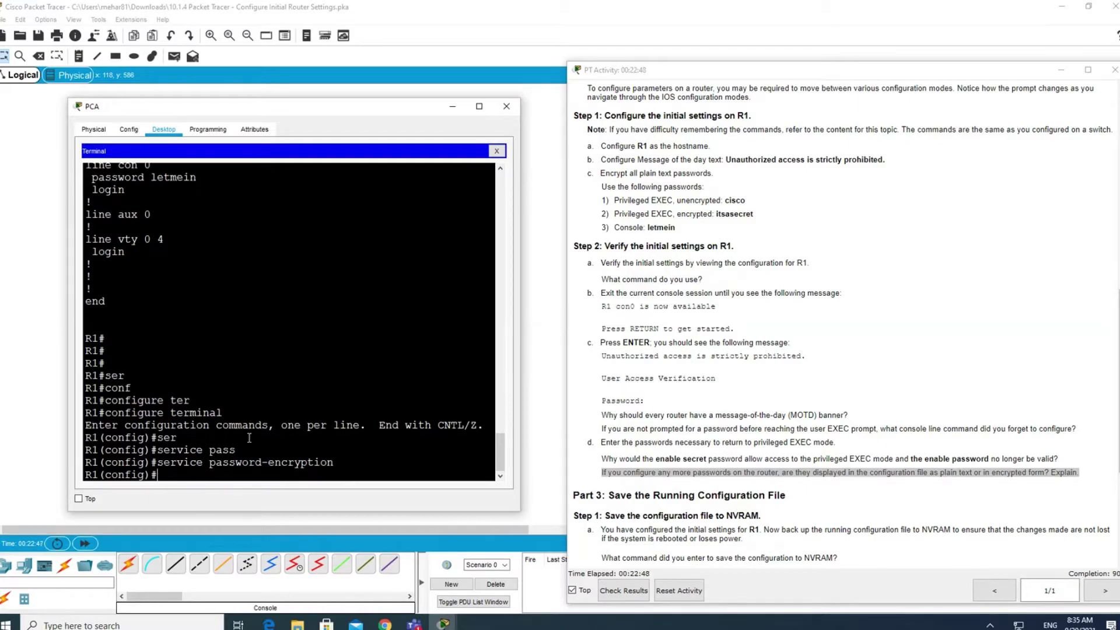
# Return to privileged EXEC and display the running configuration with show running-config.
pyautogui.hotkey('ctrl', 'z')
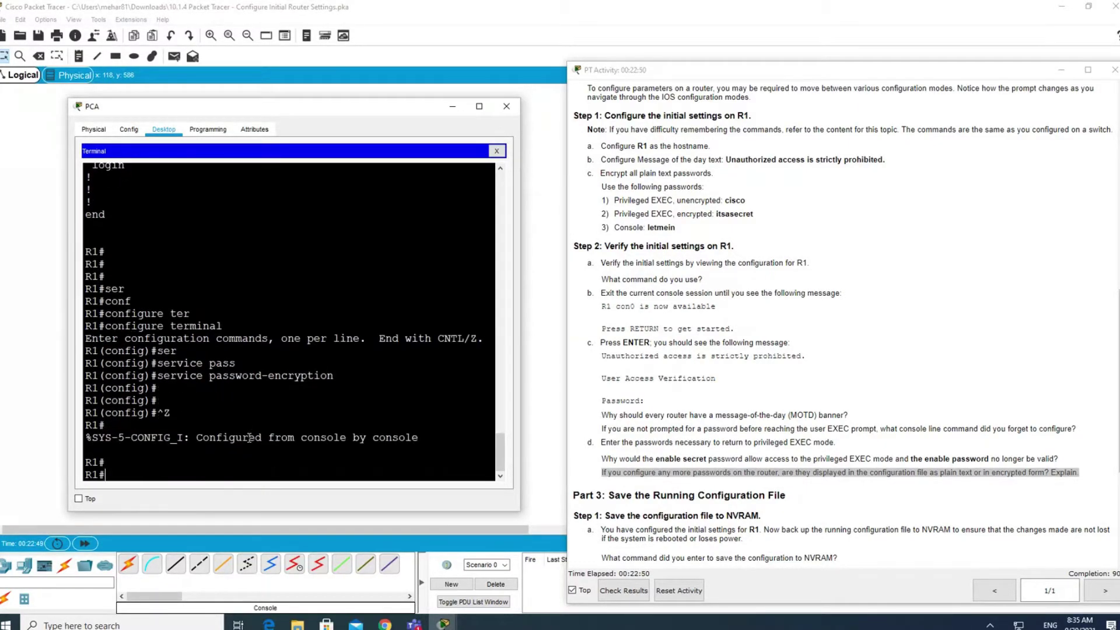
pyautogui.press('Return')
pyautogui.press('Return')
pyautogui.press('Return')
pyautogui.write('show run')
pyautogui.press('Tab')
pyautogui.press('Return')
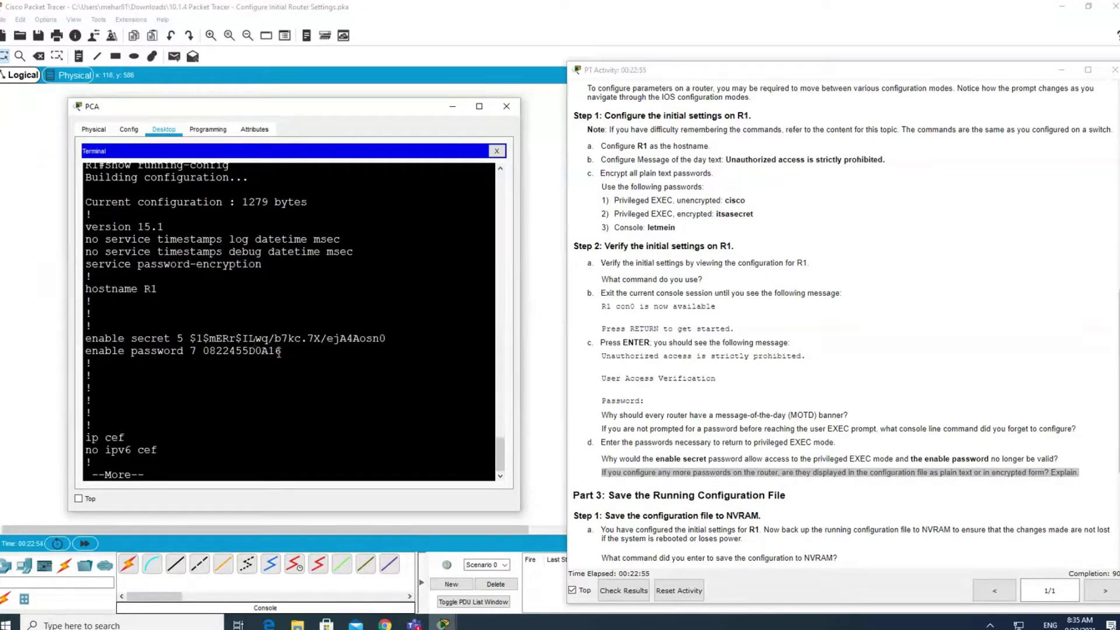
# Page the configuration down to line con 0, highlighting the type 7 enable and console passwords.
pyautogui.doubleClick(263, 351)
pyautogui.click(286, 389)
pyautogui.press('Return')
pyautogui.press('Return')
pyautogui.press('Return')
pyautogui.press('Return')
pyautogui.press('Return')
pyautogui.press('Return')
pyautogui.press('Return')
pyautogui.press('Return')
pyautogui.press('Return')
pyautogui.press('Return')
pyautogui.press('Return')
pyautogui.press('Return')
pyautogui.press('Return')
pyautogui.press('Return')
pyautogui.press('Return')
pyautogui.press('Return')
pyautogui.press('Return')
pyautogui.press('Return')
pyautogui.press('space')
pyautogui.press('Return')
pyautogui.press('Return')
pyautogui.press('Return')
pyautogui.press('Return')
pyautogui.press('Return')
pyautogui.press('Return')
pyautogui.press('Return')
pyautogui.press('Return')
pyautogui.press('Return')
pyautogui.press('Return')
pyautogui.press('Return')
pyautogui.press('Return')
pyautogui.press('Return')
pyautogui.press('Return')
pyautogui.press('Return')
pyautogui.press('Return')
pyautogui.press('Return')
pyautogui.press('Return')
pyautogui.press('Return')
pyautogui.press('Return')
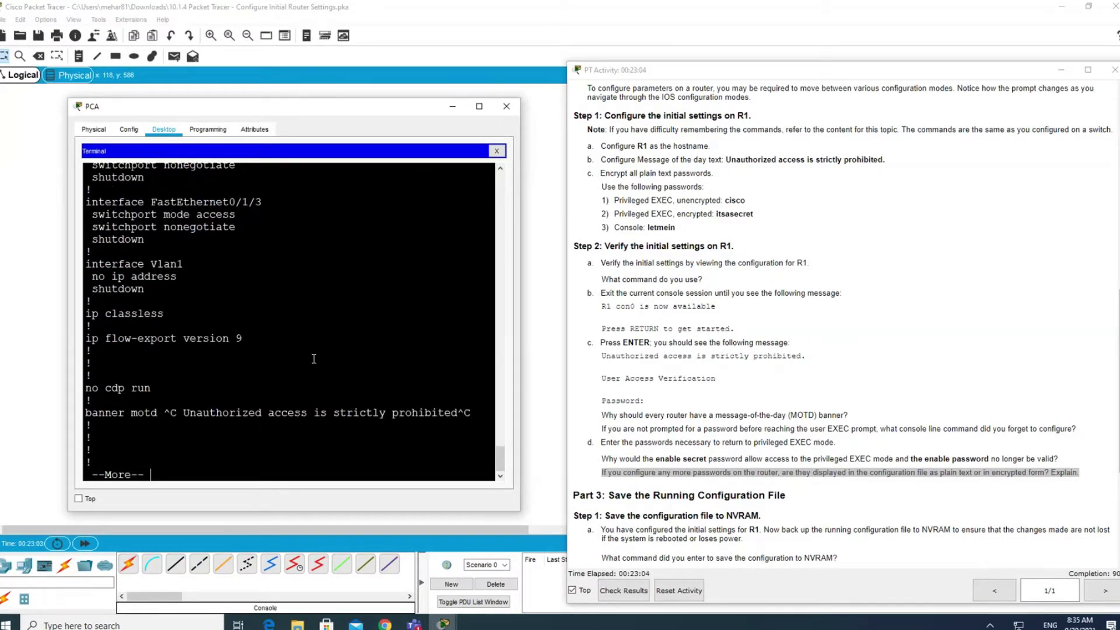
pyautogui.press('Return')
pyautogui.press('Return')
pyautogui.press('Return')
pyautogui.press('Return')
pyautogui.press('Return')
pyautogui.press('Return')
pyautogui.press('Return')
pyautogui.press('Return')
pyautogui.press('Return')
pyautogui.press('Return')
pyautogui.press('Return')
pyautogui.press('Return')
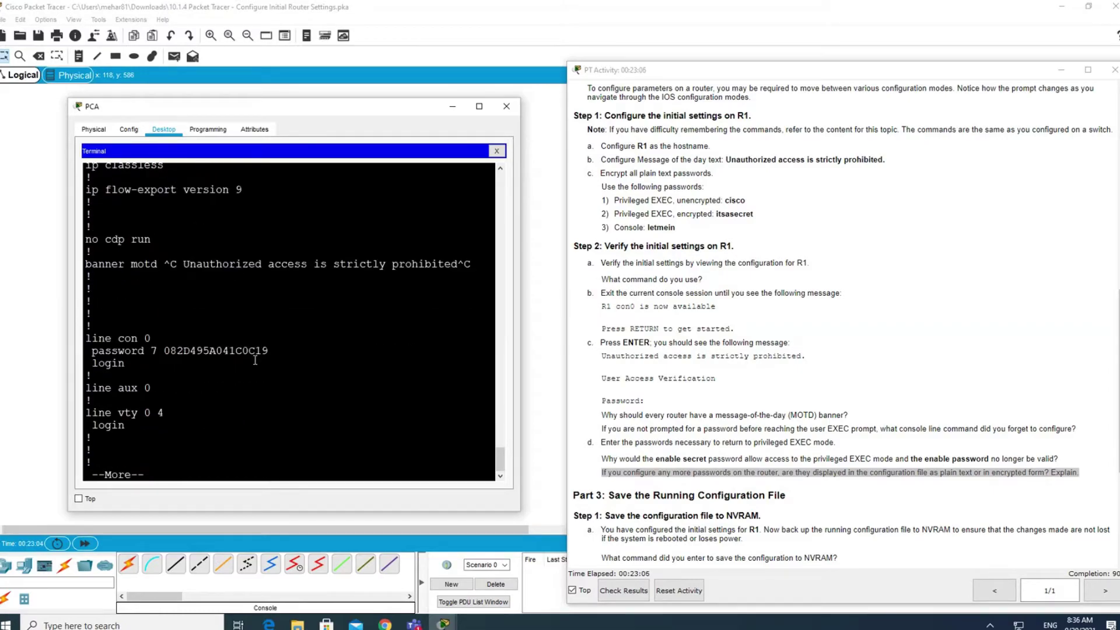
pyautogui.doubleClick(255, 360)
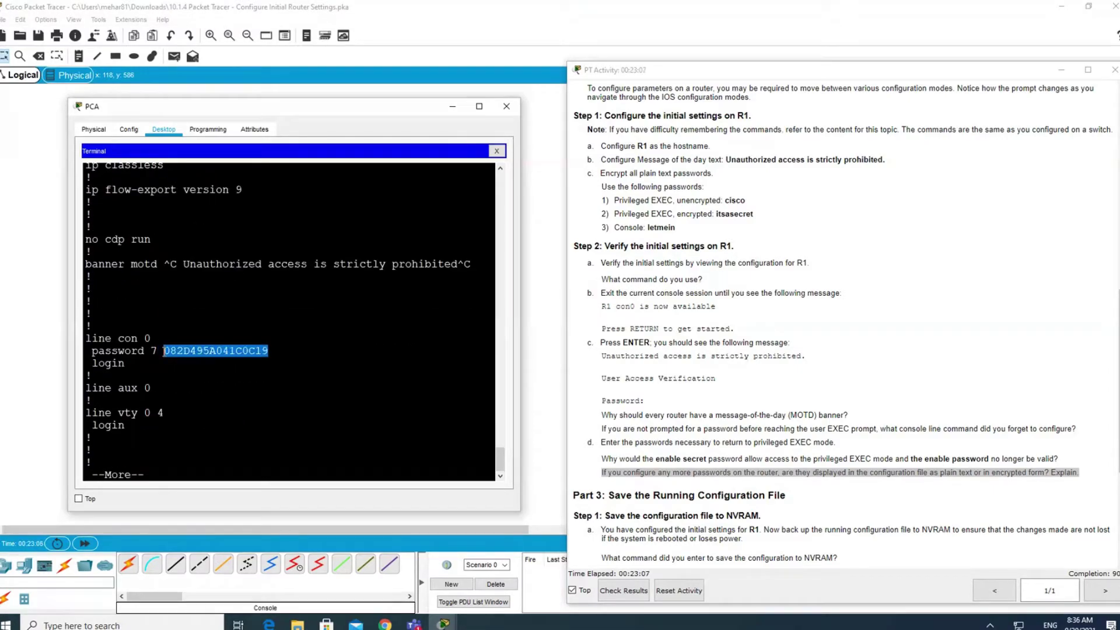
pyautogui.click(172, 386)
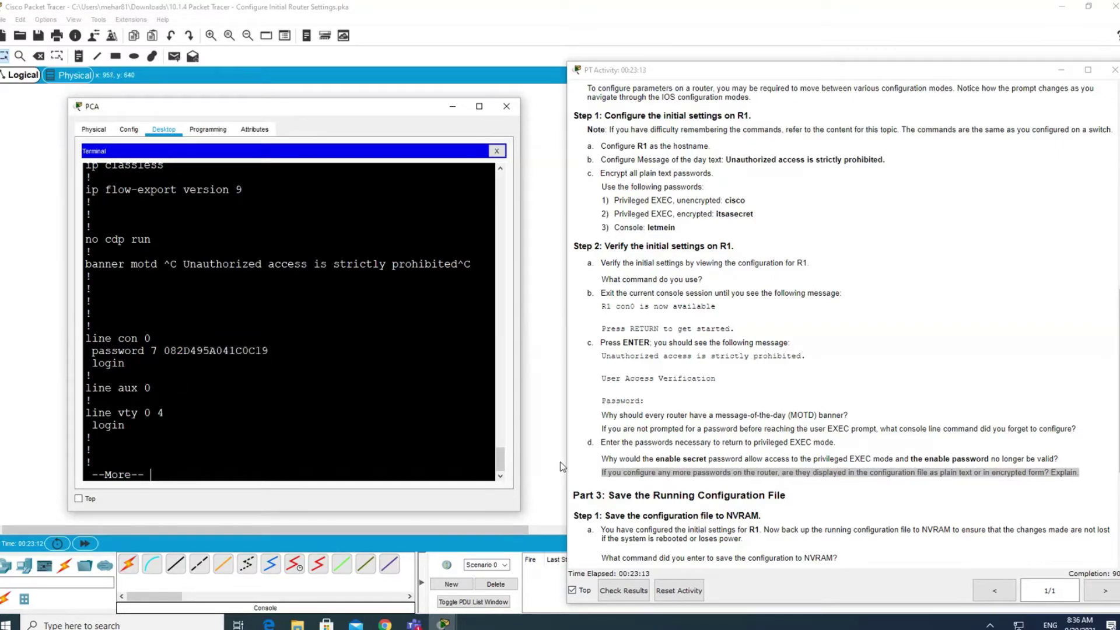
# Scroll the instructions to Part 3 and highlight 'settings for R1' in Step 1a.
pyautogui.scroll(-5, 755, 473)
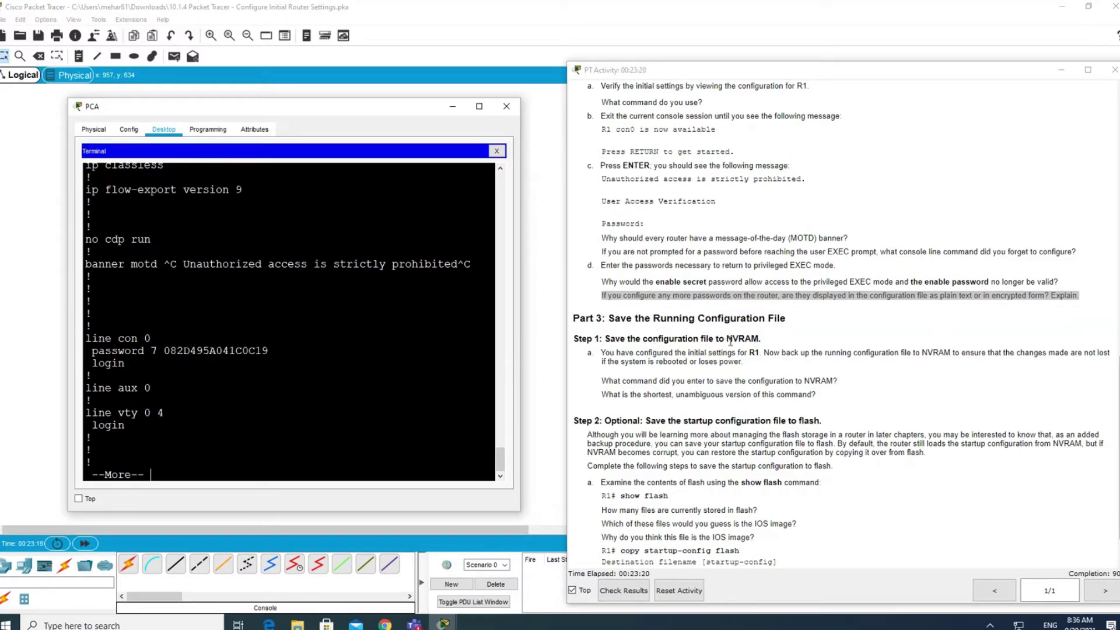
pyautogui.moveTo(706, 353); pyautogui.dragTo(760, 353)
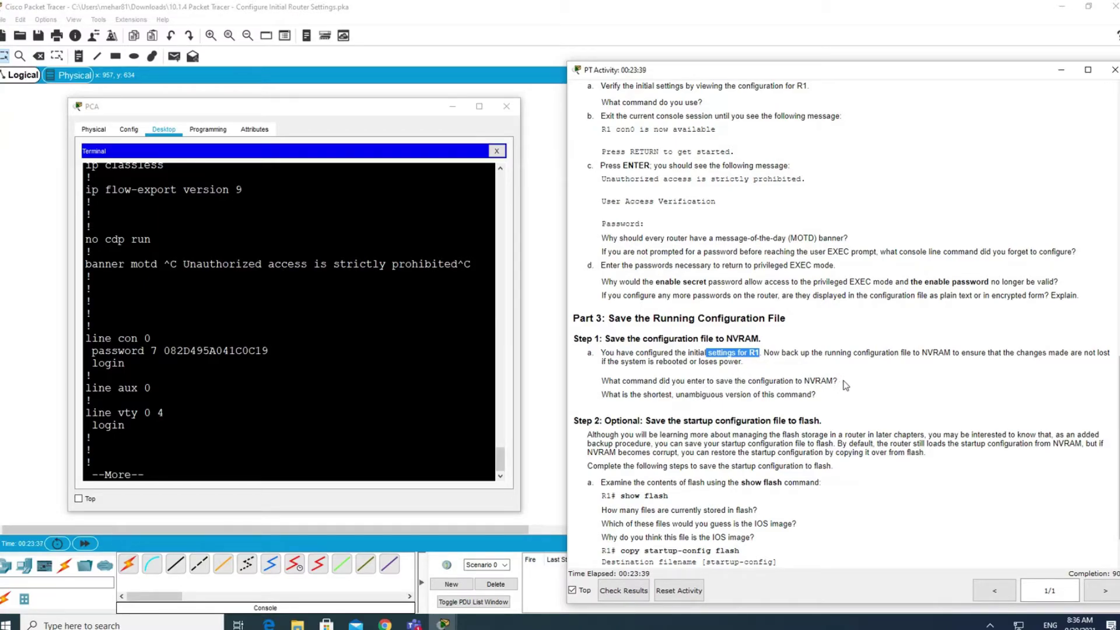
# Stop the paged configuration output with Ctrl+C to get a fresh R1# prompt.
pyautogui.click(207, 456)
pyautogui.hotkey('ctrl', 'c')
pyautogui.press('Return')
pyautogui.press('Return')
pyautogui.press('Return')
# Run copy running-config startup-config, accept the default filename, and confirm the [OK] result.
pyautogui.write('copy')
pyautogui.press('Tab')
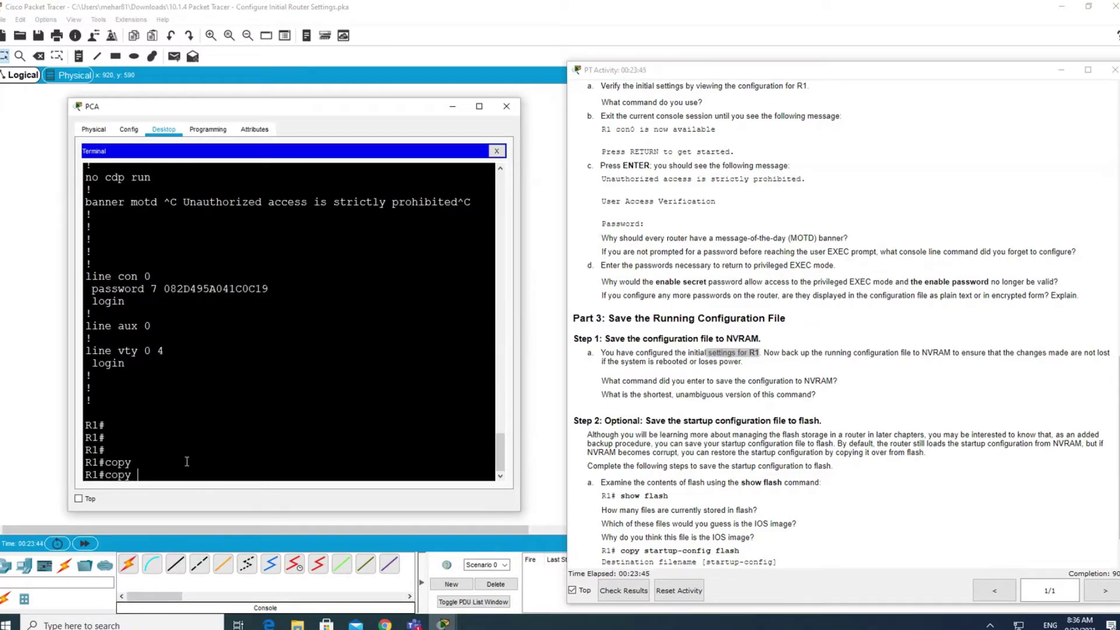
pyautogui.write('run')
pyautogui.press('Tab')
pyautogui.write('s')
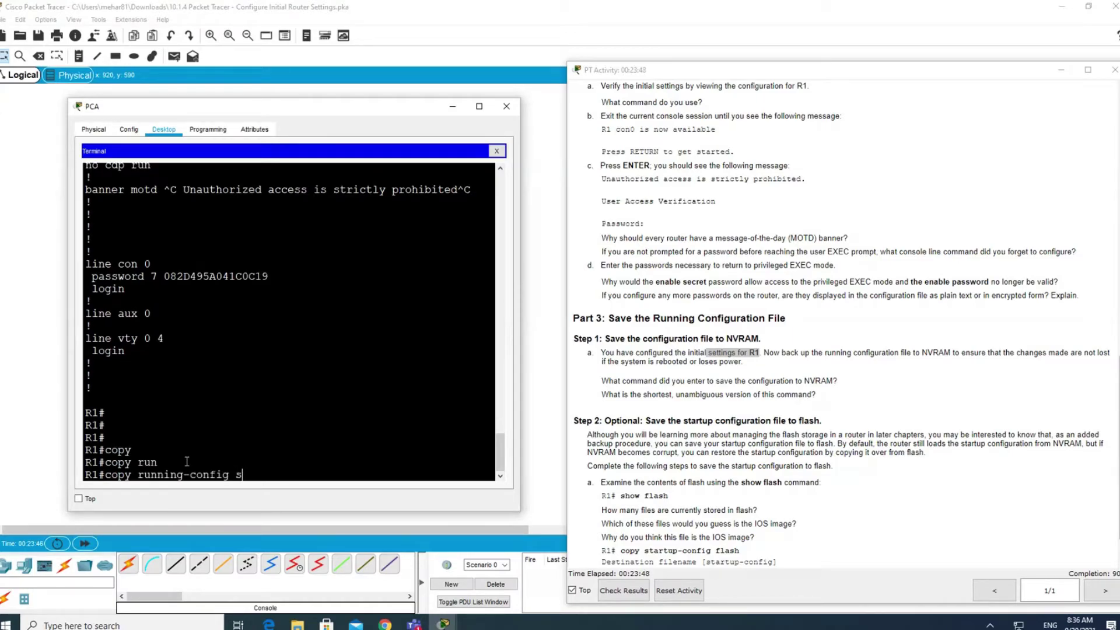
pyautogui.press('Tab')
pyautogui.write('ta')
pyautogui.press('Tab')
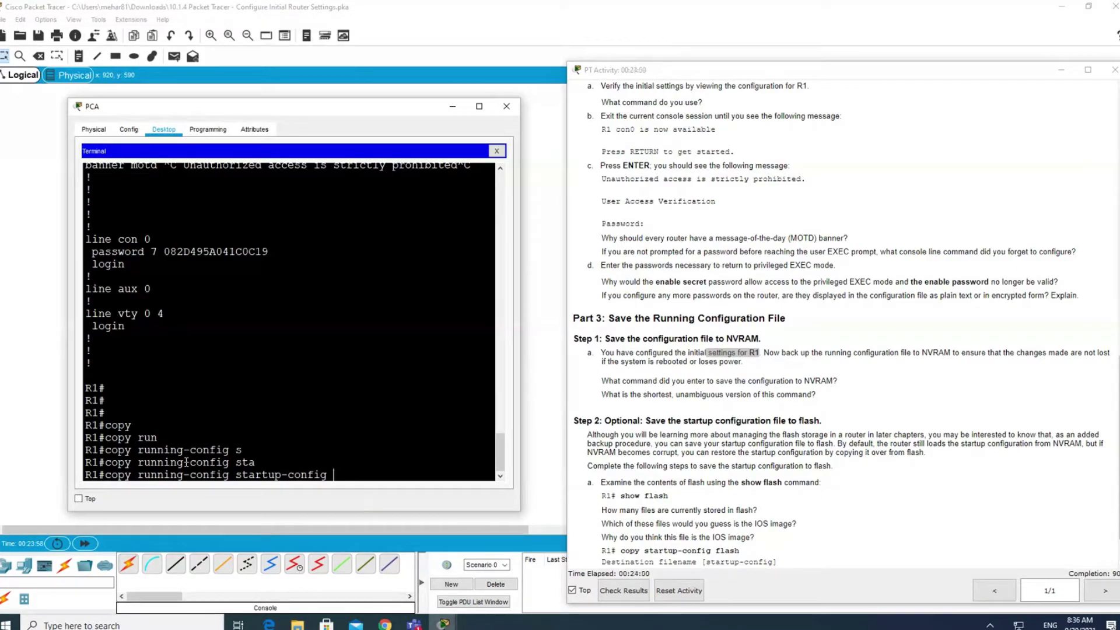
pyautogui.press('Return')
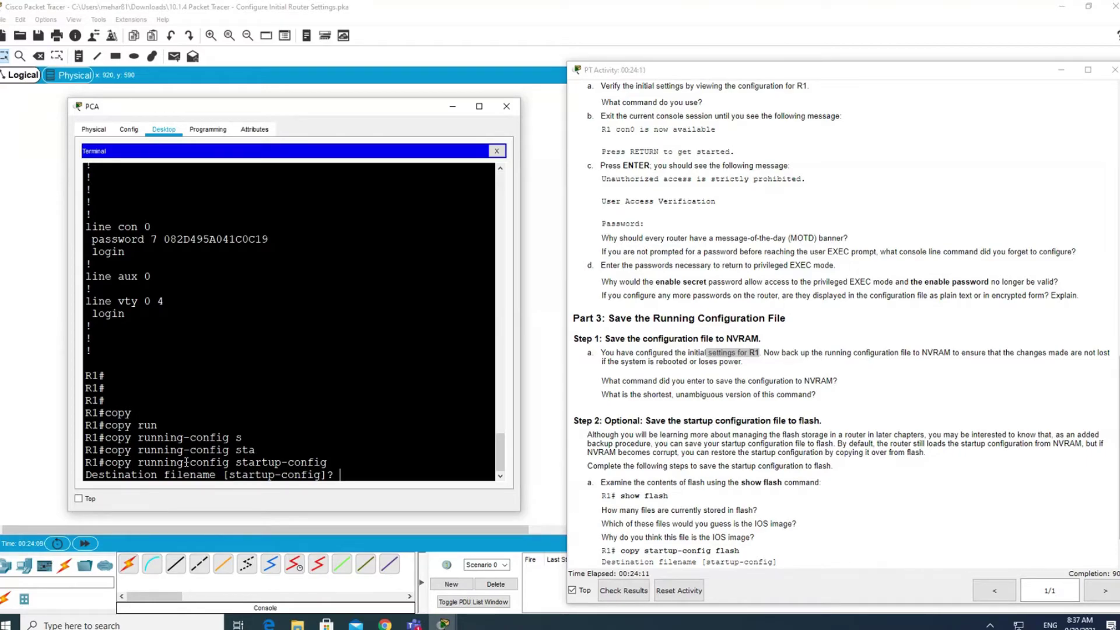
pyautogui.press('Return')
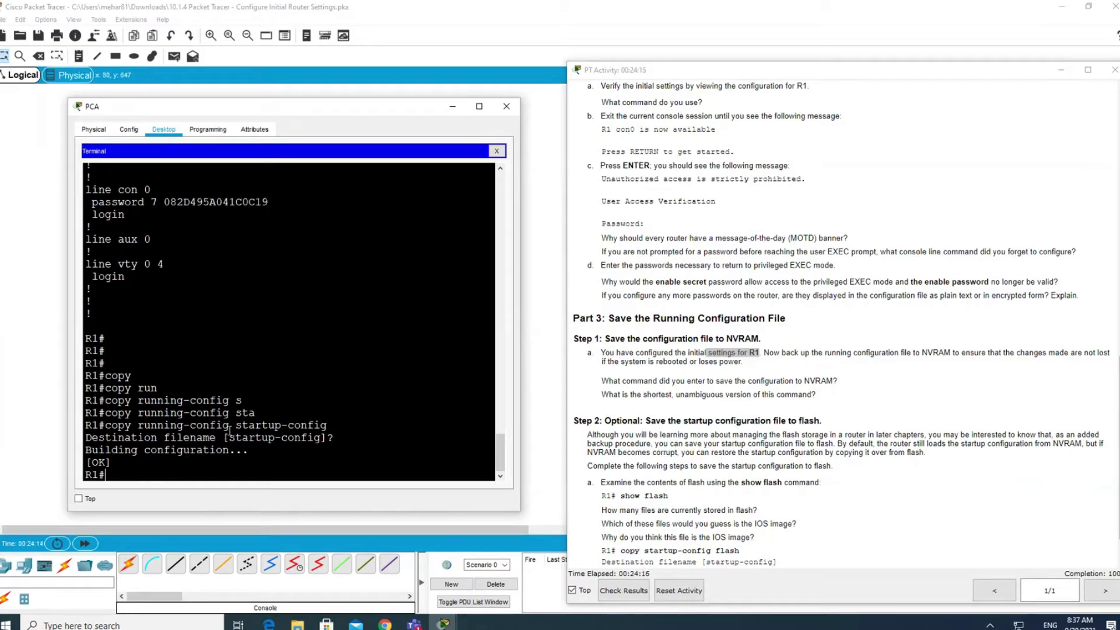
pyautogui.moveTo(229, 437); pyautogui.dragTo(321, 437)
pyautogui.moveTo(157, 462); pyautogui.dragTo(128, 471)
# Type the abbreviated cop r st command and compare it with the full copy command.
pyautogui.click(129, 476)
pyautogui.write('cop')
pyautogui.press('Tab')
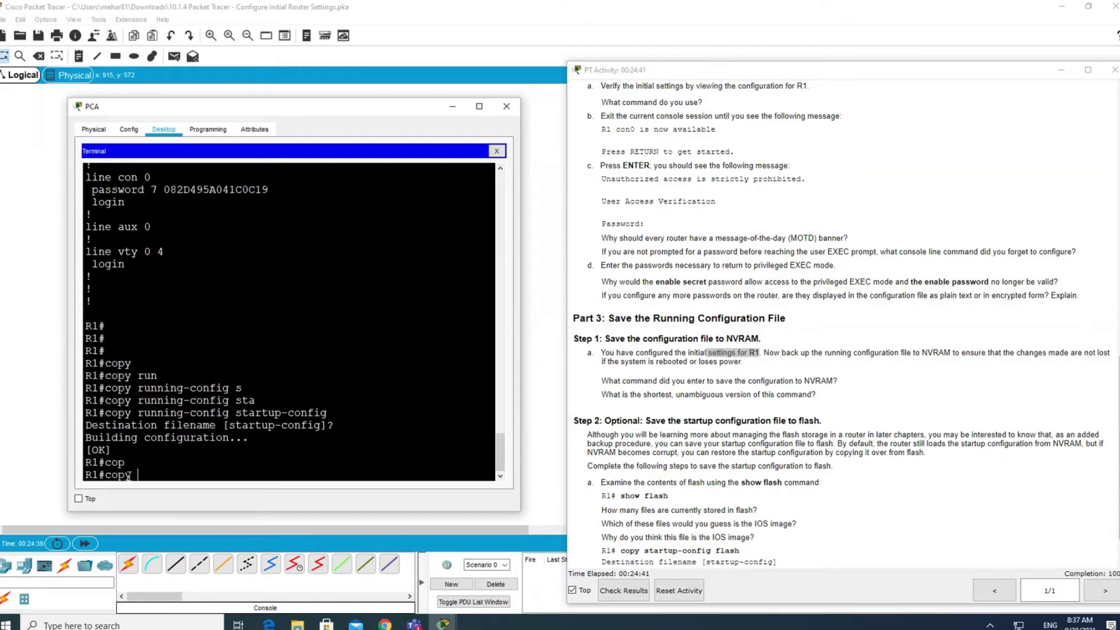
pyautogui.write('r')
pyautogui.press('Tab')
pyautogui.write('u')
pyautogui.press('BackSpace')
pyautogui.write('st')
pyautogui.moveTo(158, 475); pyautogui.dragTo(105, 476)
pyautogui.moveTo(334, 400); pyautogui.dragTo(111, 402)
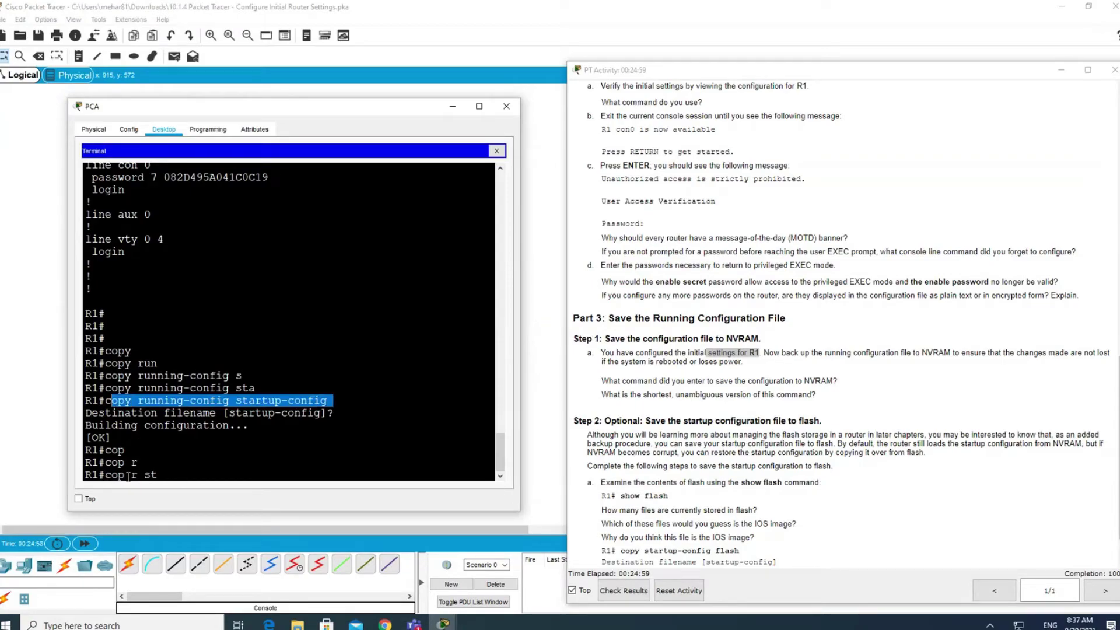
pyautogui.click(174, 475)
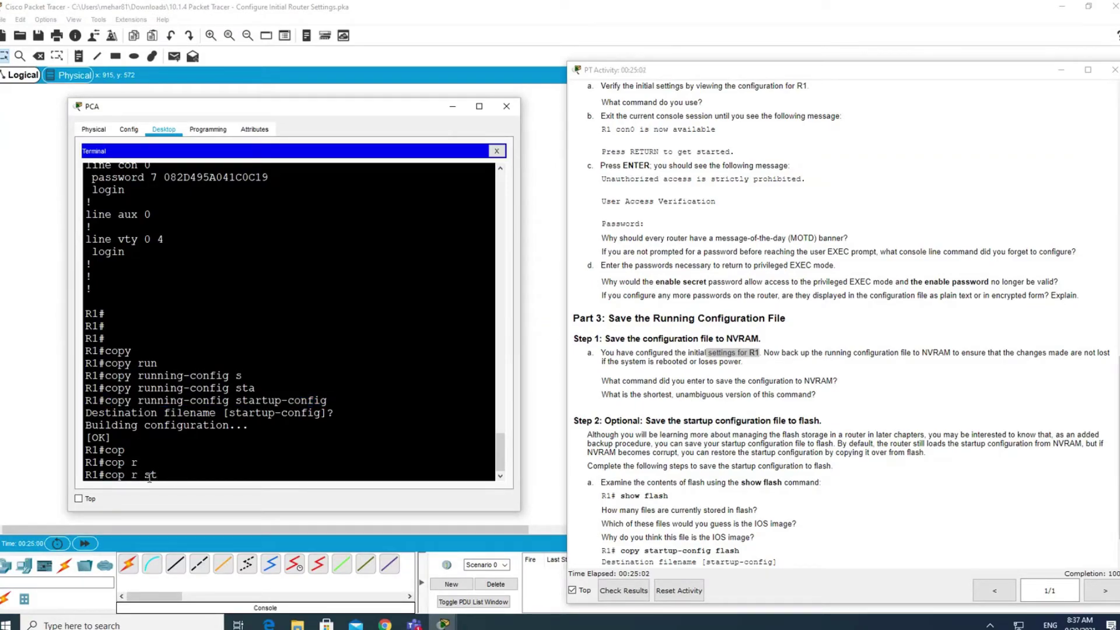
# Run cop r st, accept [startup-config], and compare it with the full-length command.
pyautogui.press('Return')
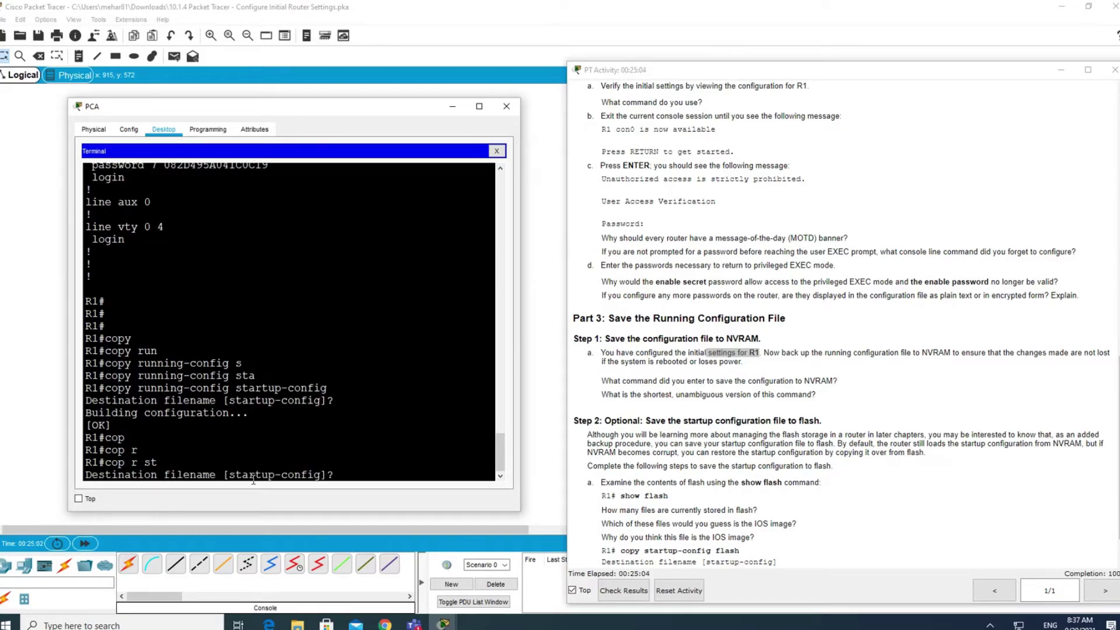
pyautogui.press('Return')
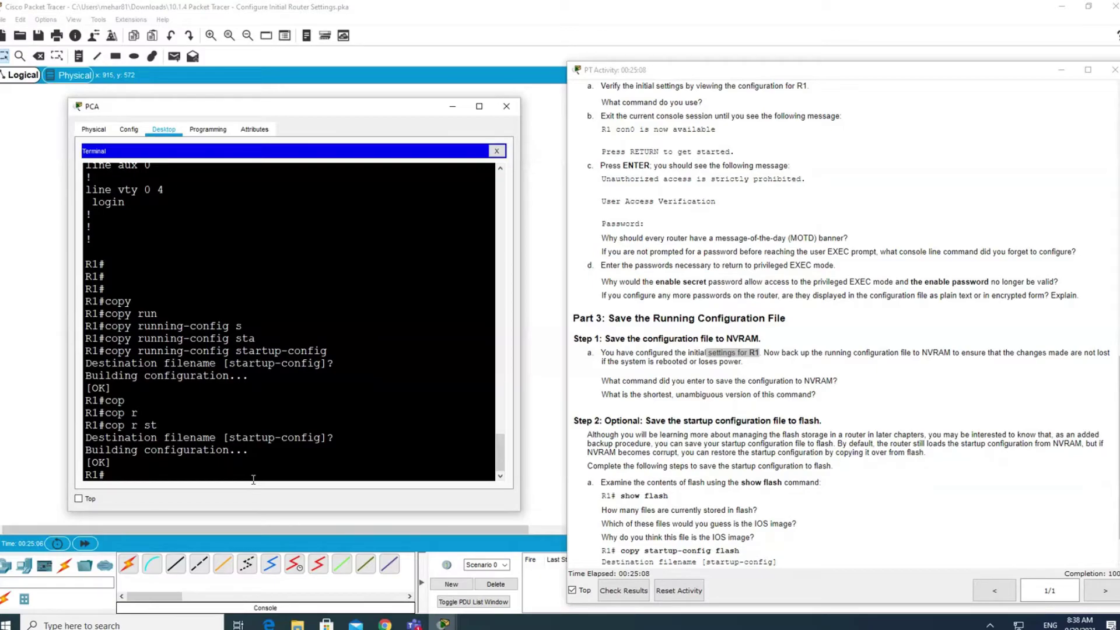
pyautogui.moveTo(328, 351); pyautogui.dragTo(100, 352)
pyautogui.moveTo(158, 425); pyautogui.dragTo(105, 425)
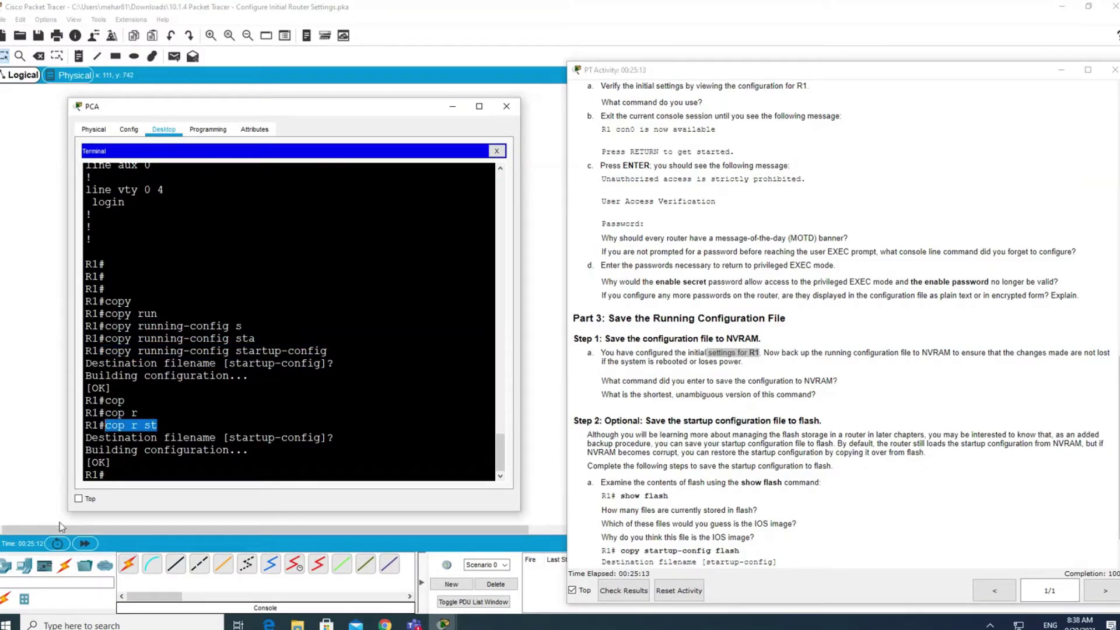
pyautogui.click(118, 477)
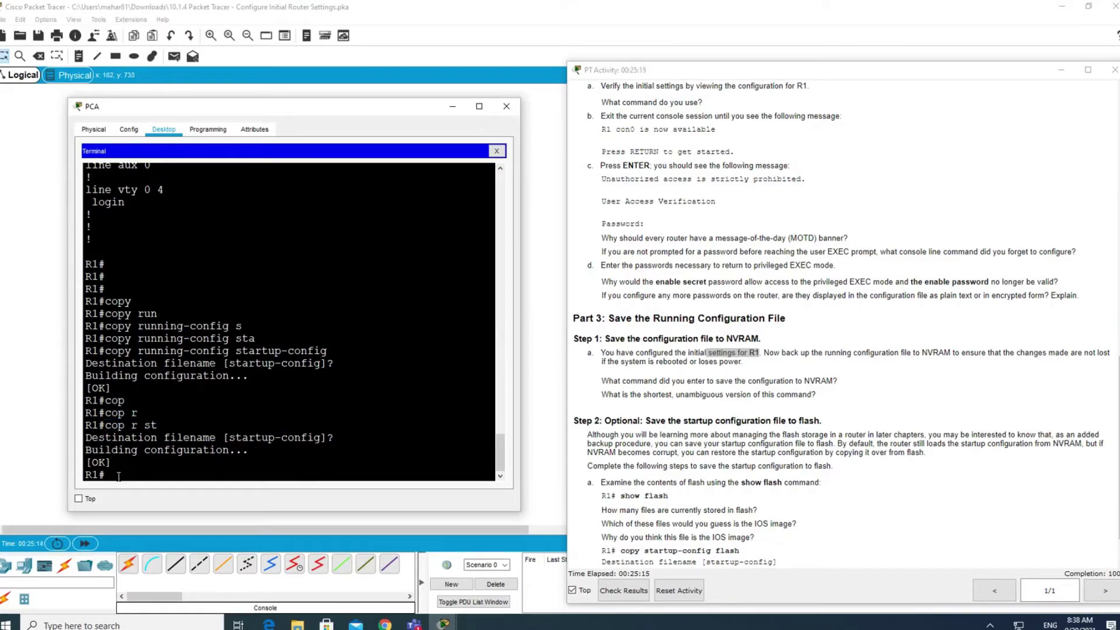
pyautogui.moveTo(157, 426); pyautogui.dragTo(99, 426)
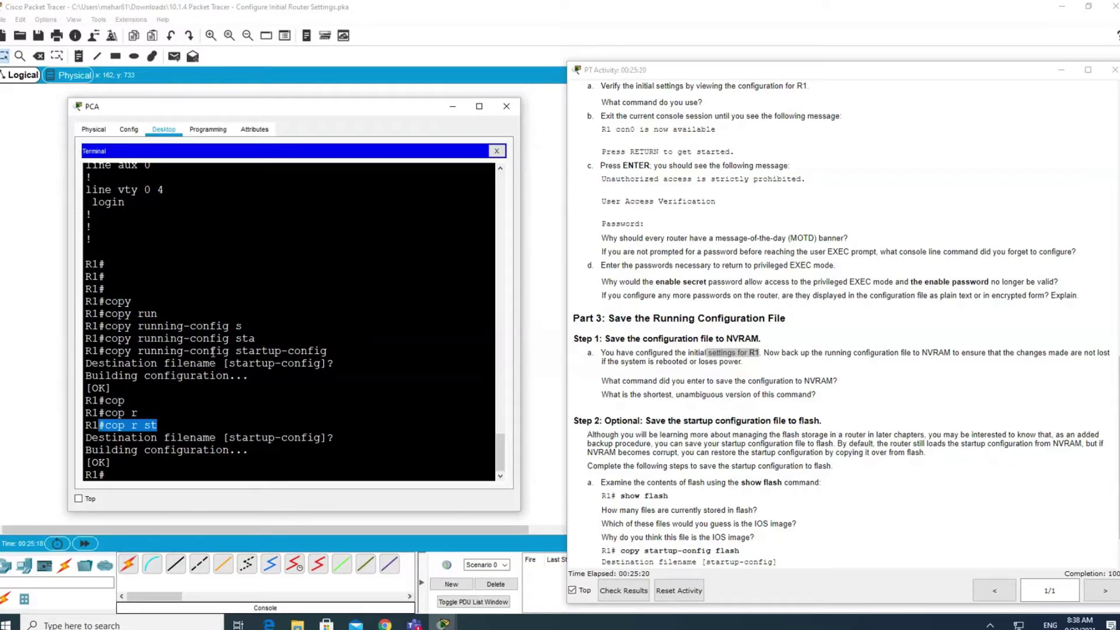
pyautogui.click(123, 474)
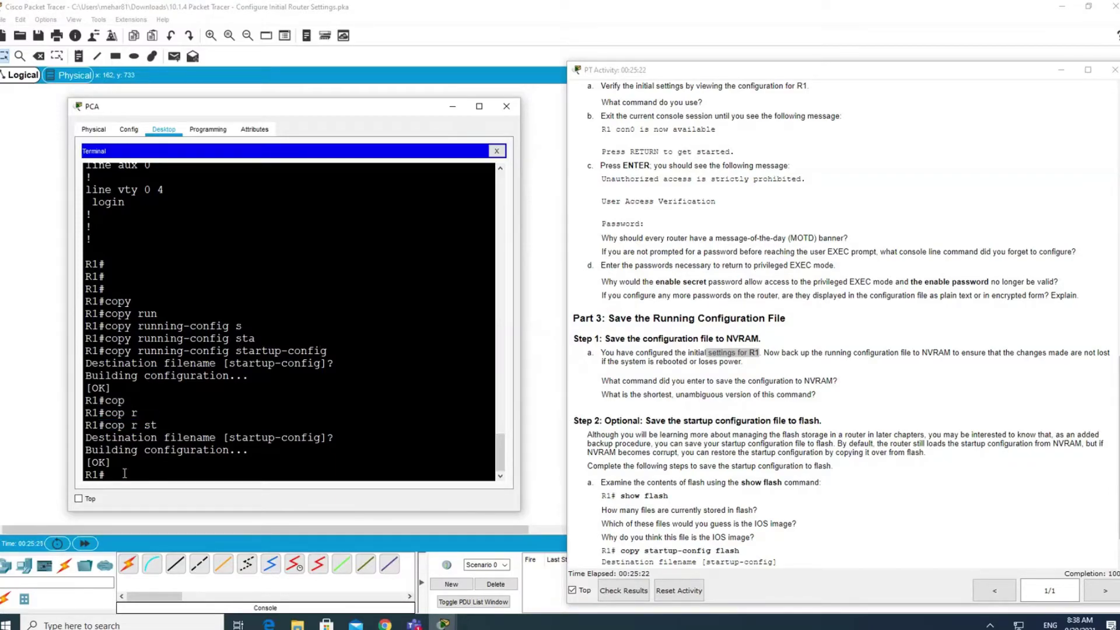
pyautogui.scroll(-2, 642, 432)
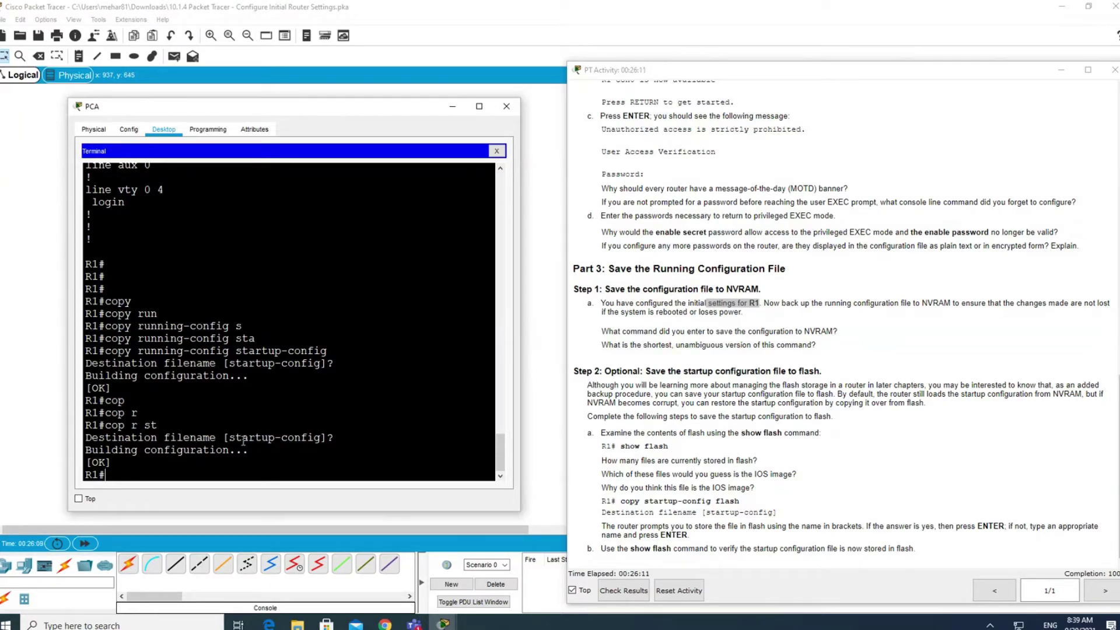
pyautogui.moveTo(233, 437); pyautogui.dragTo(322, 437)
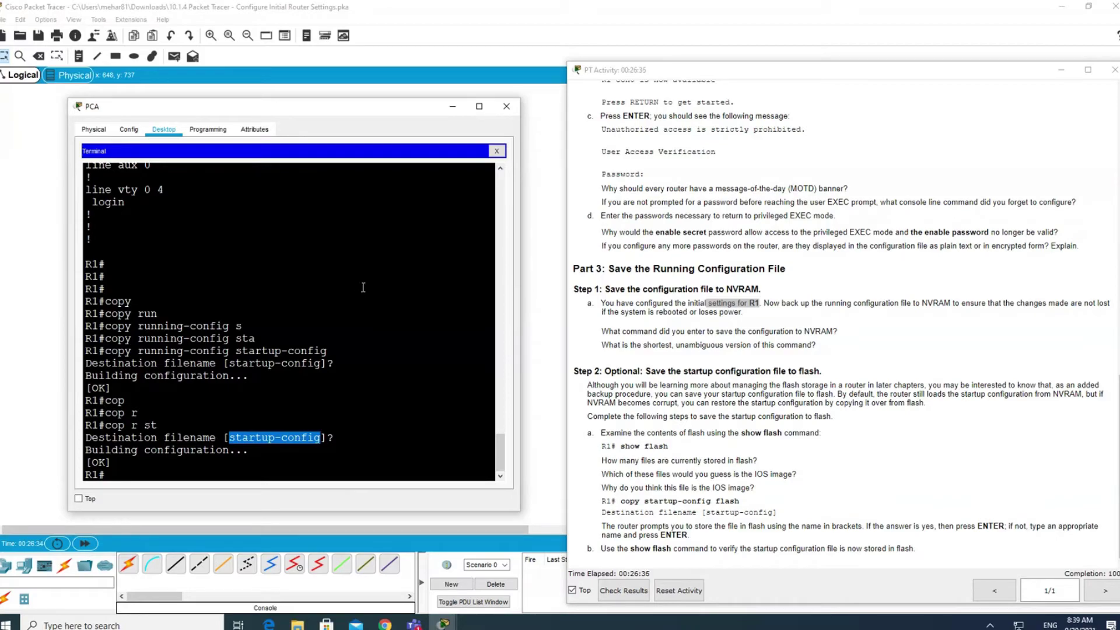
# Run show flash and highlight the three files stored in R1's flash.
pyautogui.click(153, 471)
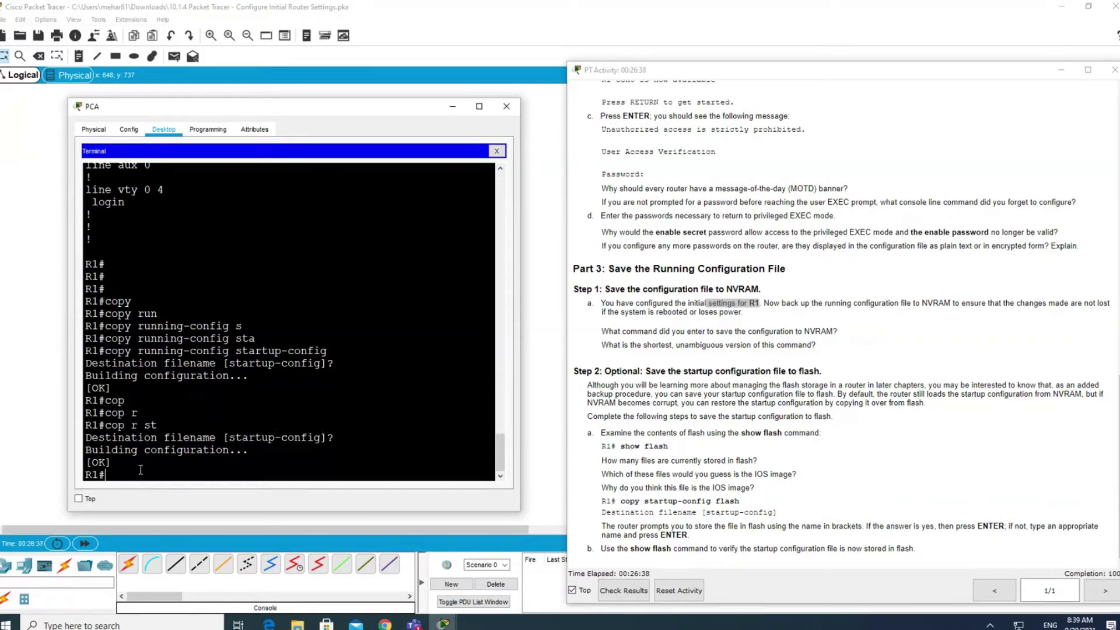
pyautogui.write('show flash')
pyautogui.press('Tab')
pyautogui.press('Return')
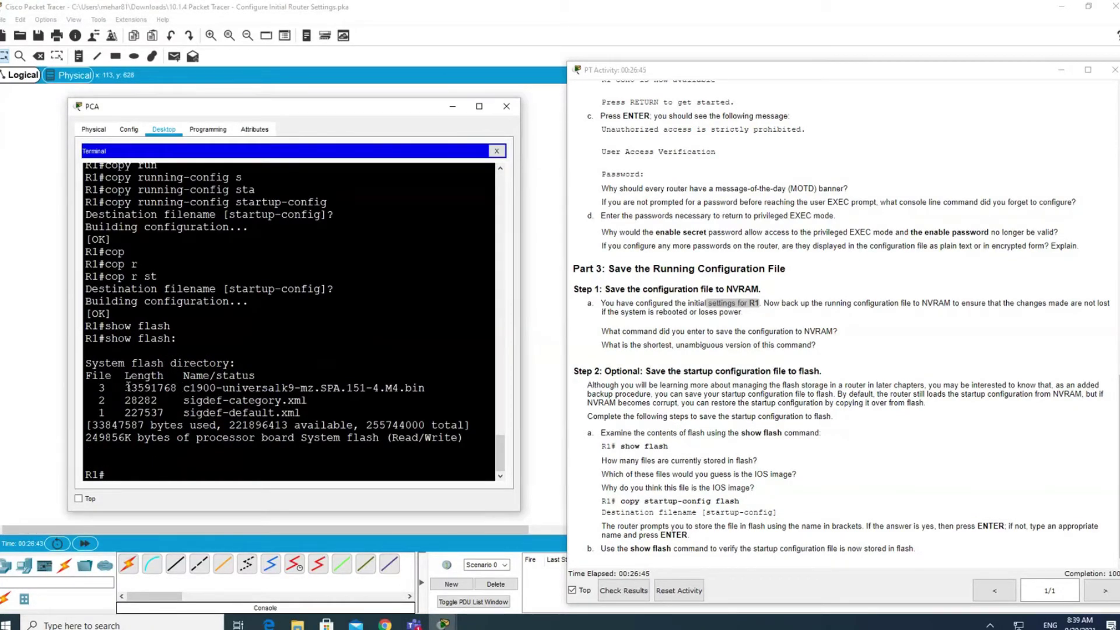
pyautogui.moveTo(128, 387); pyautogui.dragTo(308, 418)
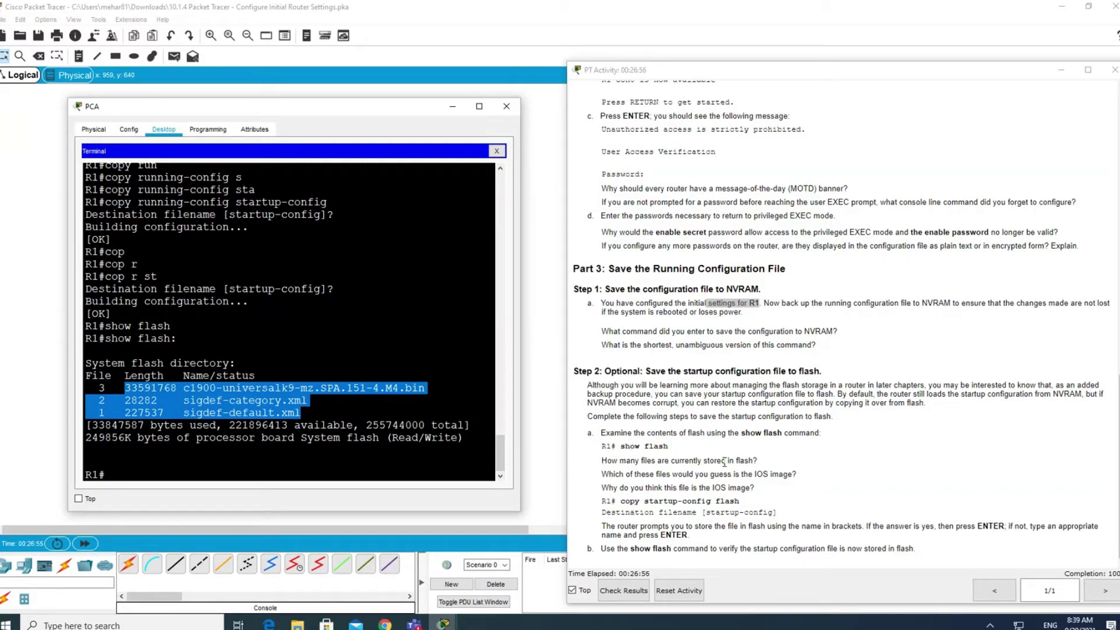
pyautogui.click(101, 389)
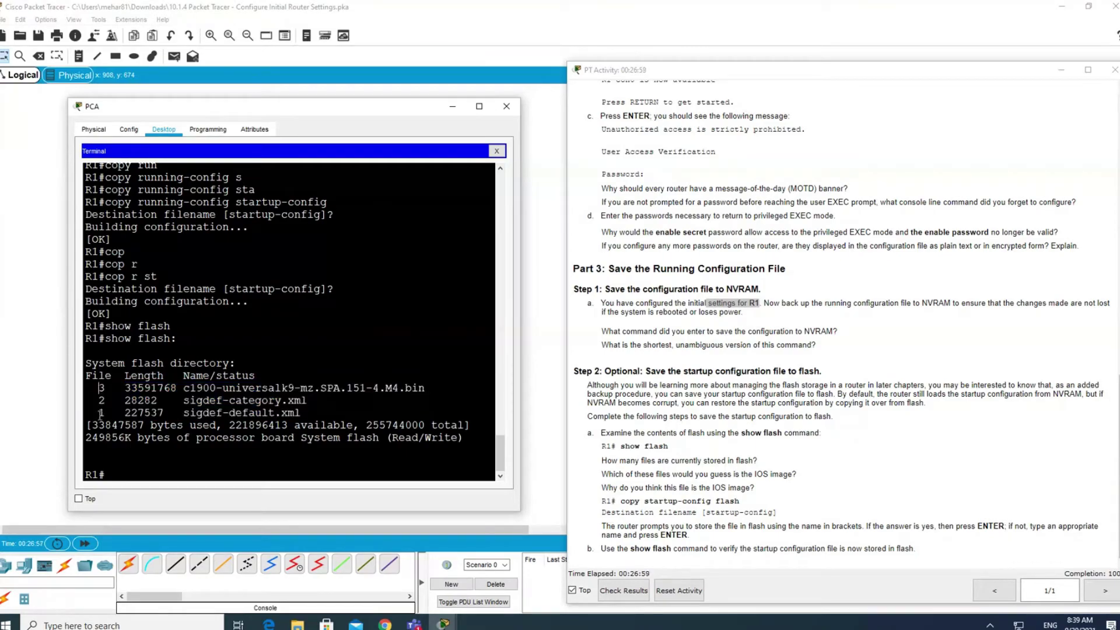
pyautogui.moveTo(301, 414); pyautogui.dragTo(81, 386)
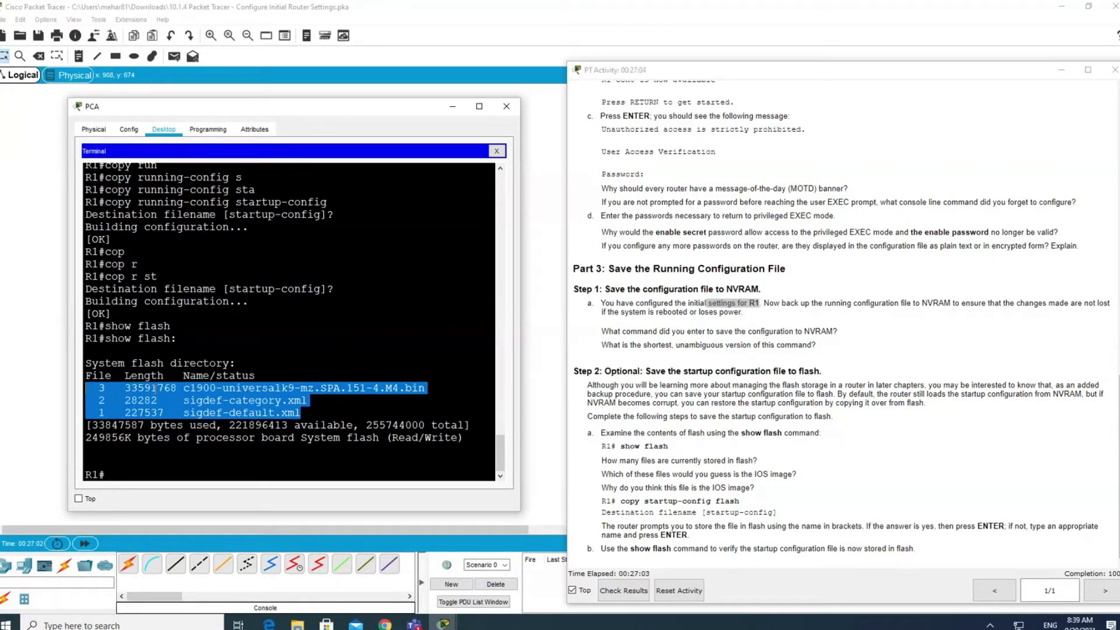
# Highlight the lab questions on how many files are stored and which is the IOS image.
pyautogui.moveTo(602, 461); pyautogui.dragTo(757, 463)
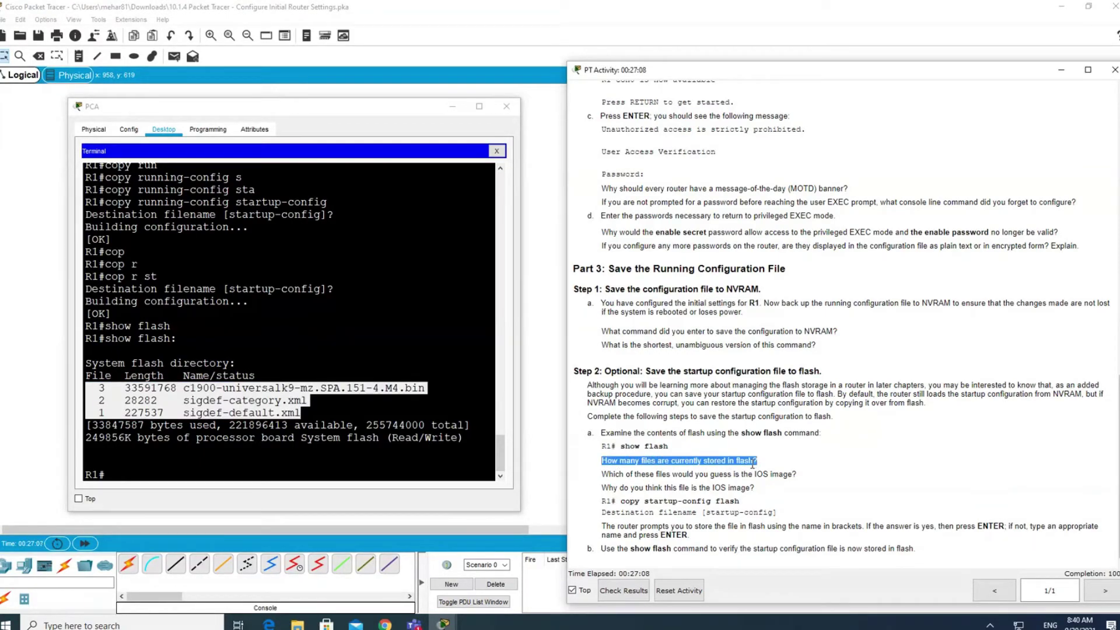
pyautogui.click(226, 388)
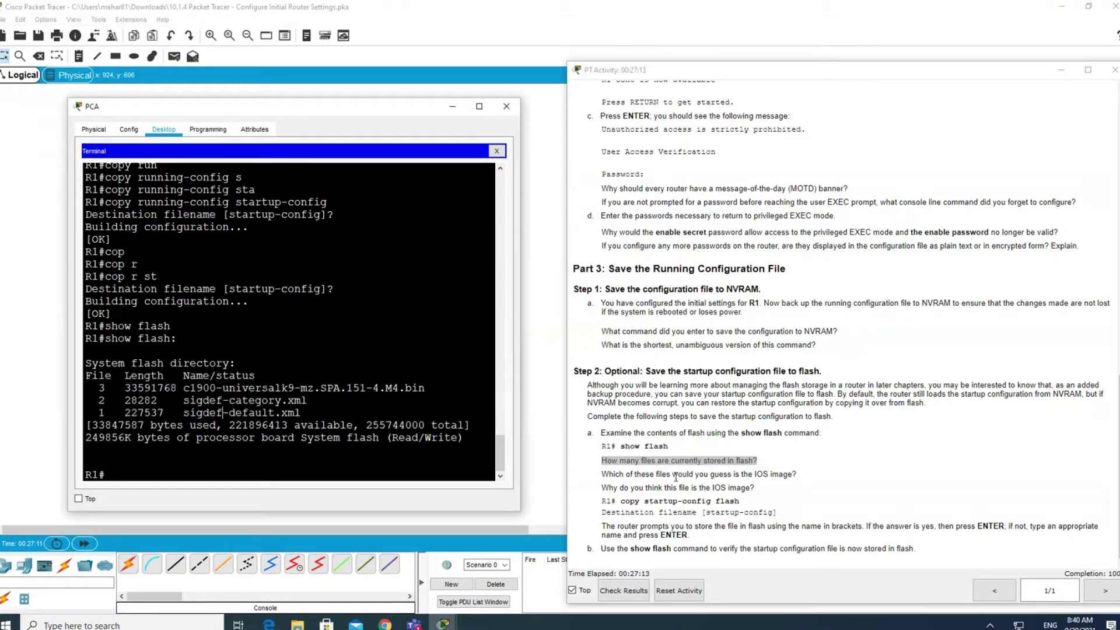
pyautogui.moveTo(804, 474); pyautogui.dragTo(600, 474)
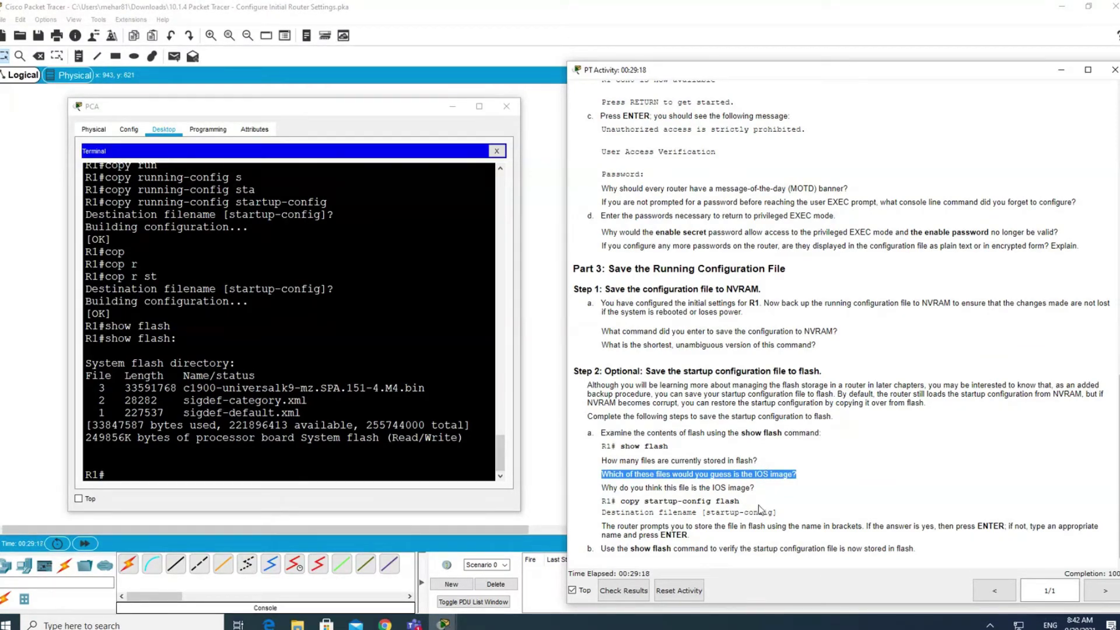
pyautogui.moveTo(755, 474); pyautogui.dragTo(766, 473)
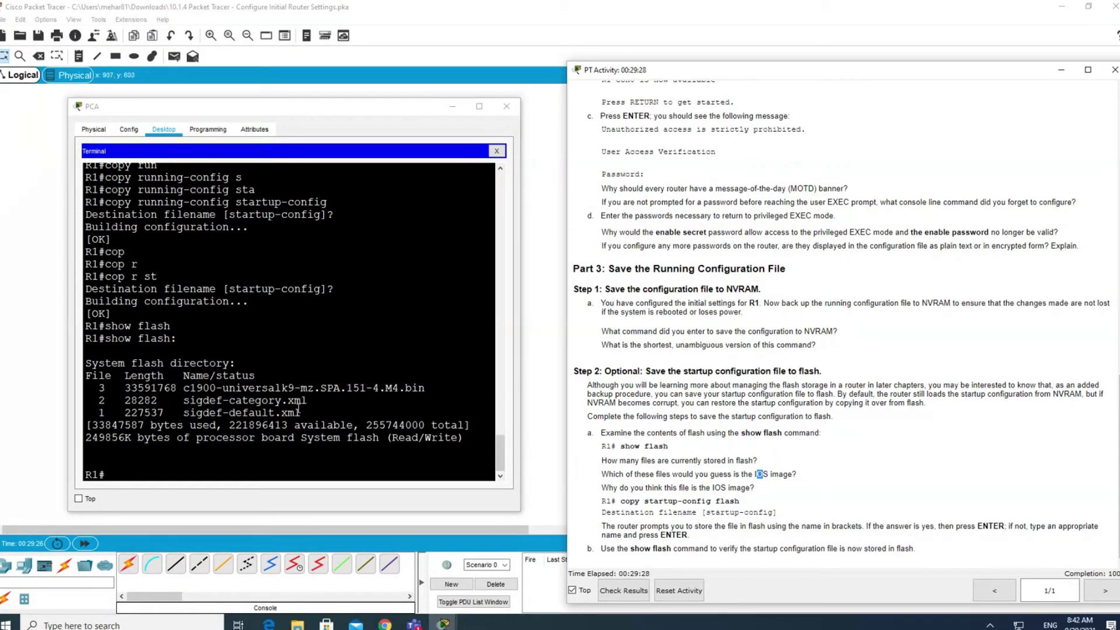
pyautogui.moveTo(301, 413); pyautogui.dragTo(86, 389)
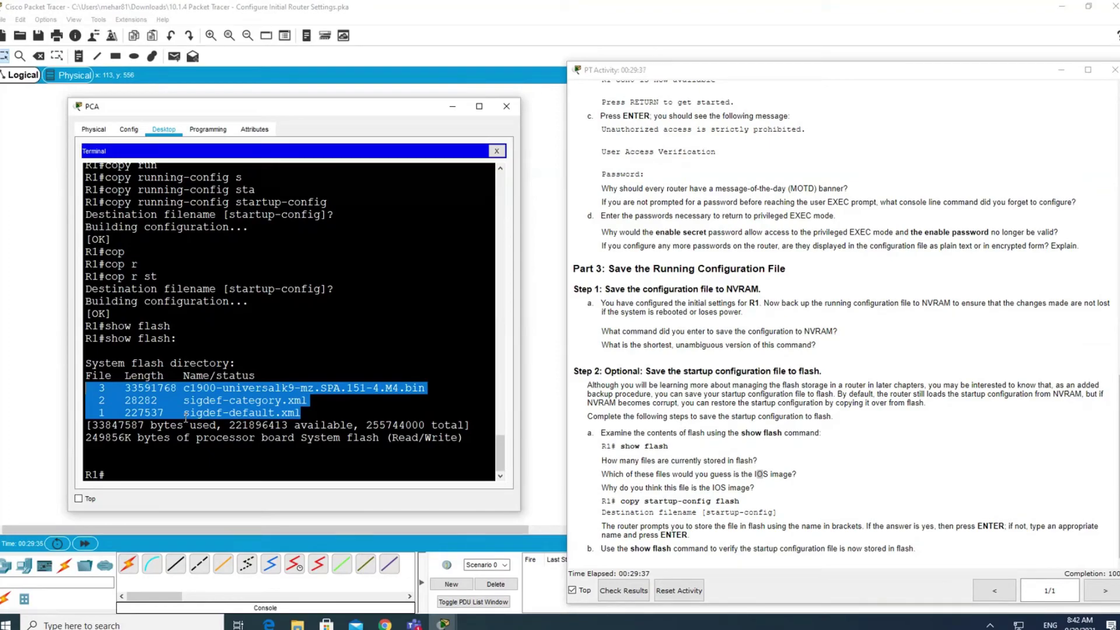
pyautogui.moveTo(433, 388); pyautogui.dragTo(398, 389)
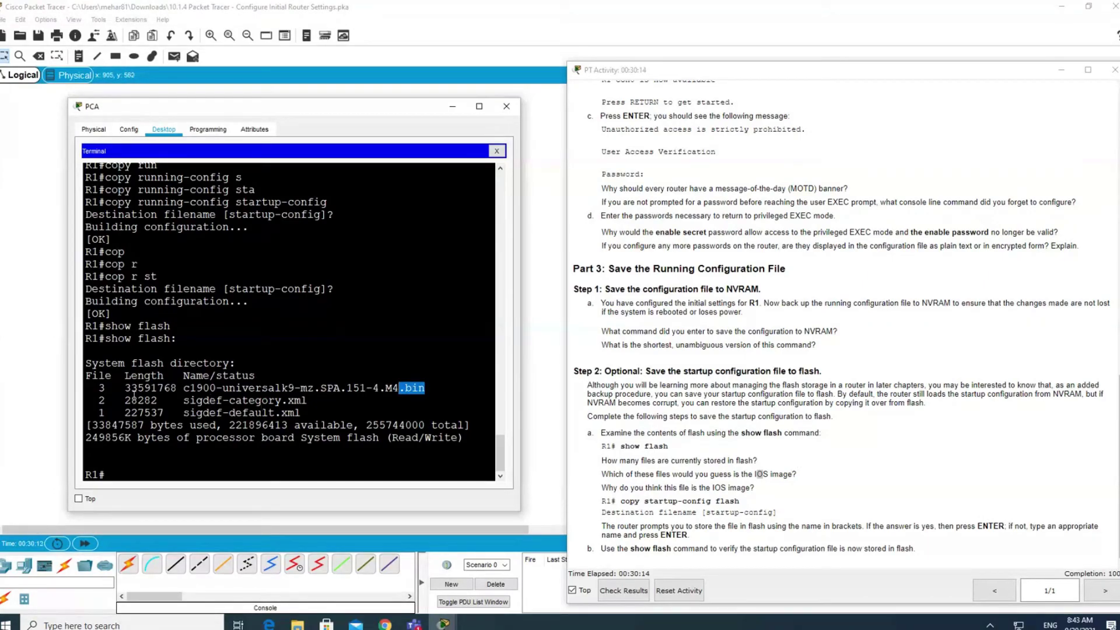
pyautogui.moveTo(99, 388); pyautogui.dragTo(399, 390)
pyautogui.moveTo(399, 389)
pyautogui.mouseDown()
pyautogui.moveTo(412, 389)
pyautogui.moveTo(393, 388)
pyautogui.mouseUp()
# Run show flash again to list R1's current flash contents.
pyautogui.click(213, 471)
pyautogui.write('show flash')
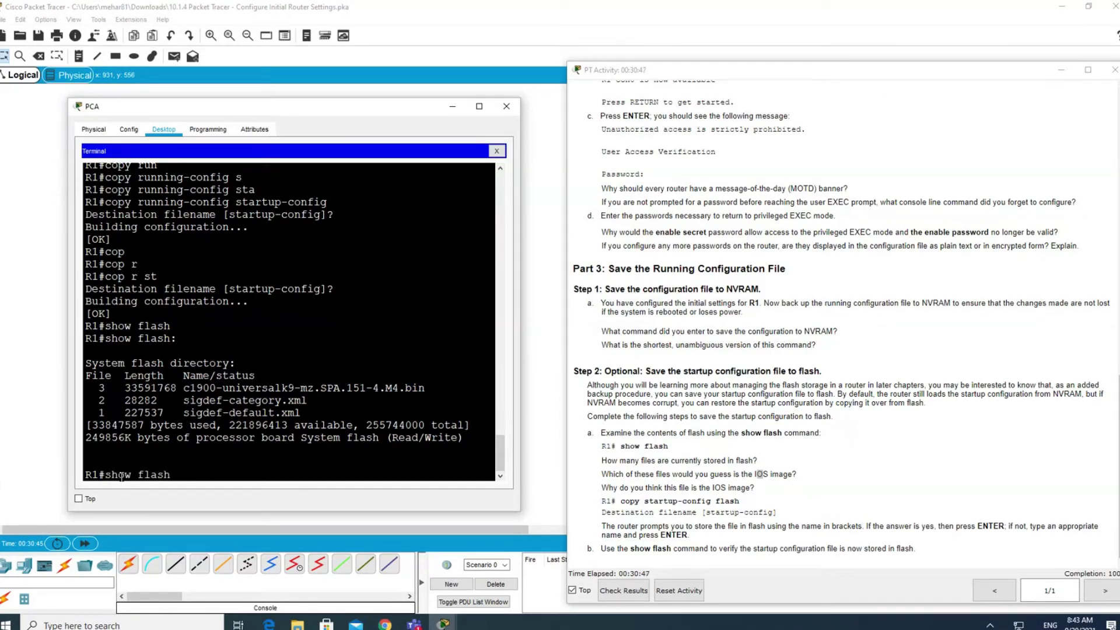
pyautogui.press('Return')
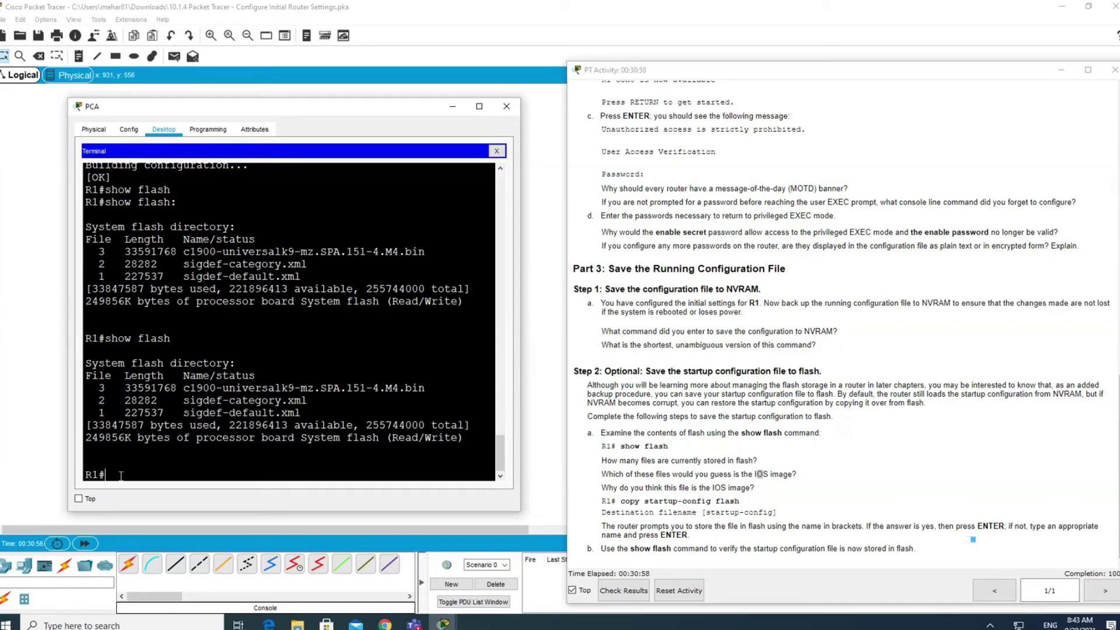
# Run copy startup-config flash: and accept the default destination name startup-config.
pyautogui.write('co')
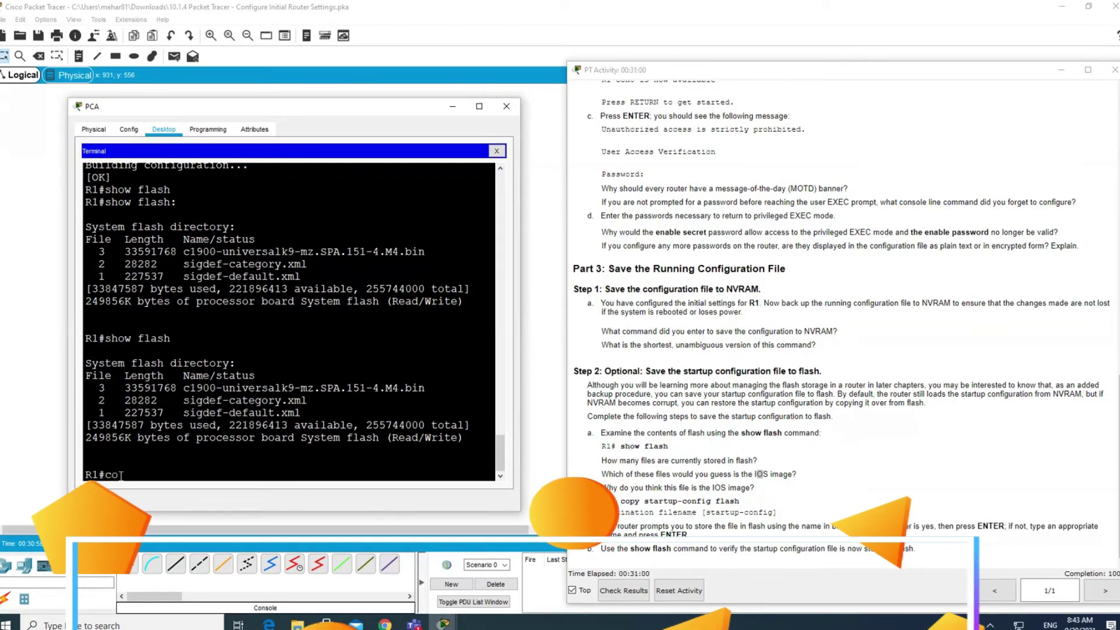
pyautogui.write('py')
pyautogui.press('Tab')
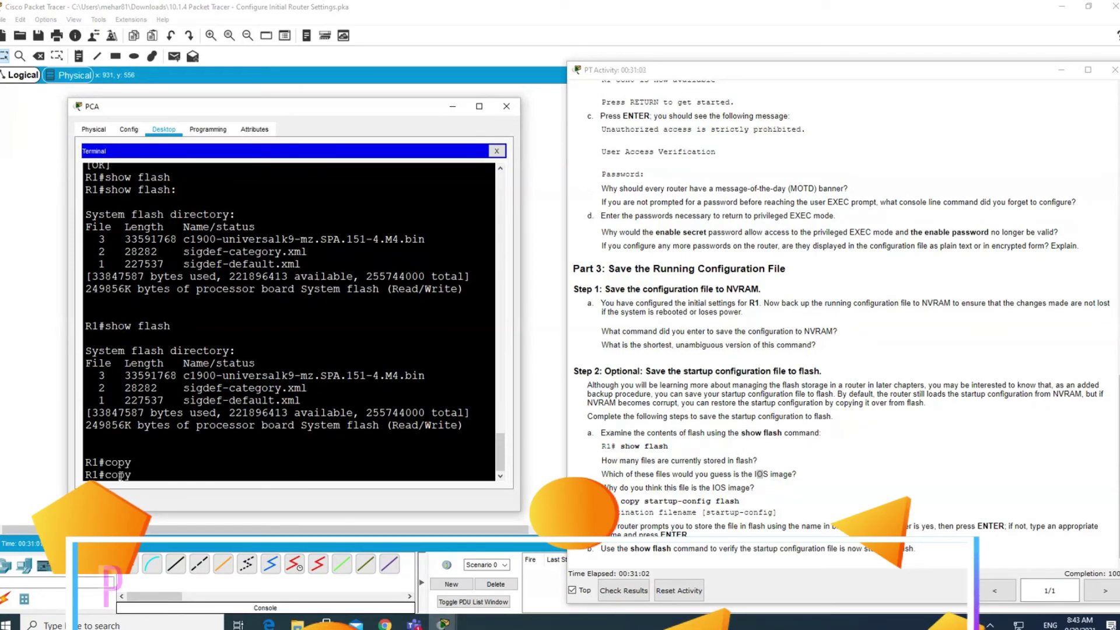
pyautogui.write('s')
pyautogui.press('Tab')
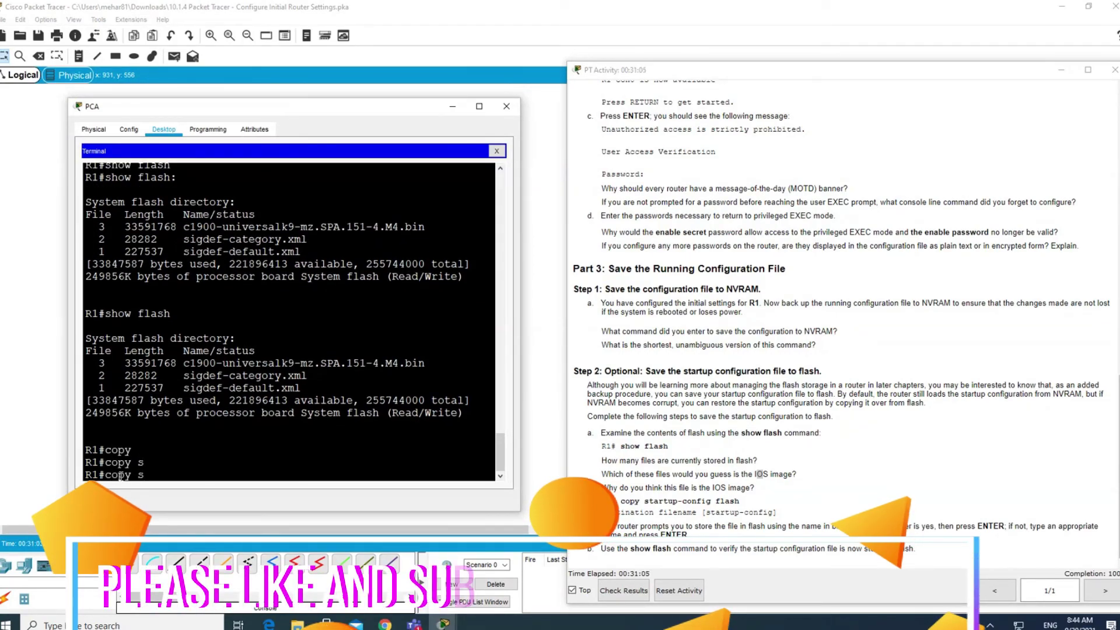
pyautogui.write('t')
pyautogui.press('Tab')
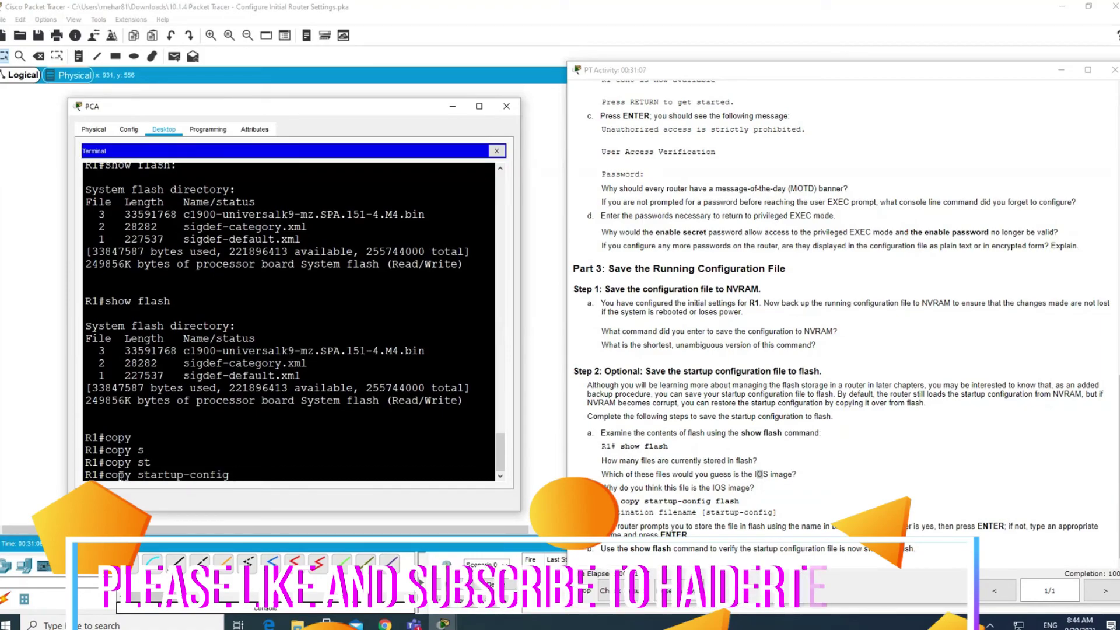
pyautogui.write('fl')
pyautogui.press('Tab')
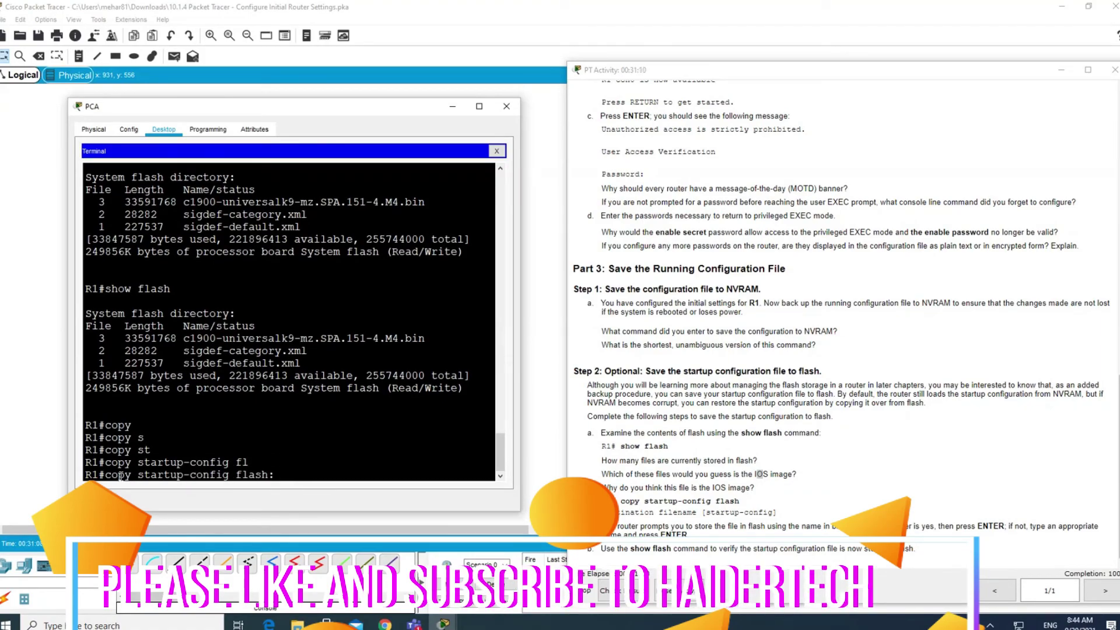
pyautogui.press('Return')
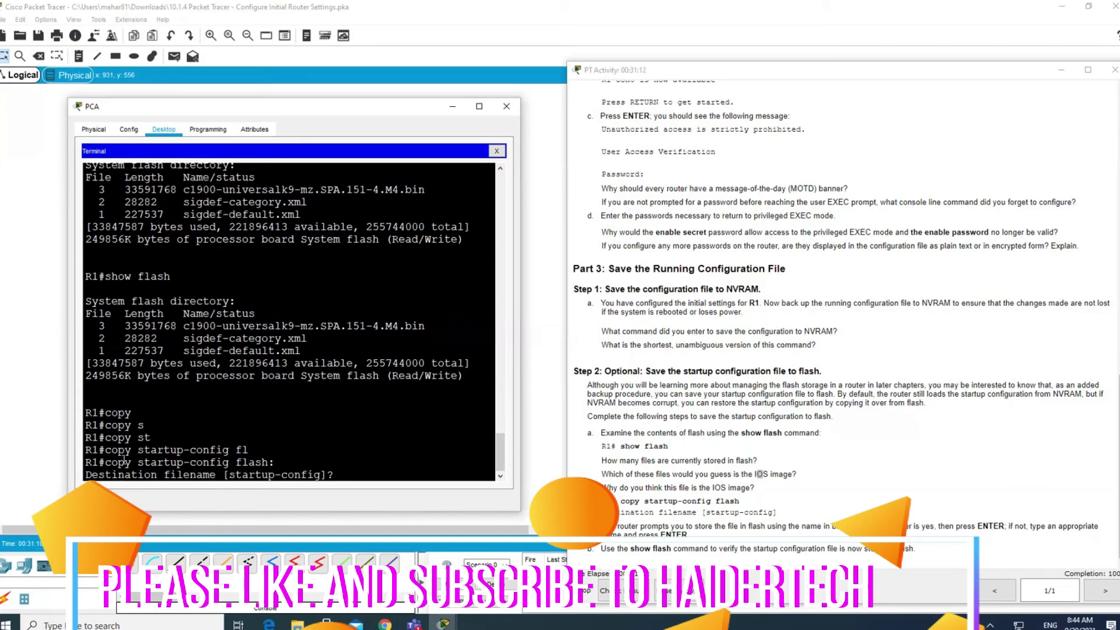
pyautogui.moveTo(228, 475); pyautogui.dragTo(328, 480)
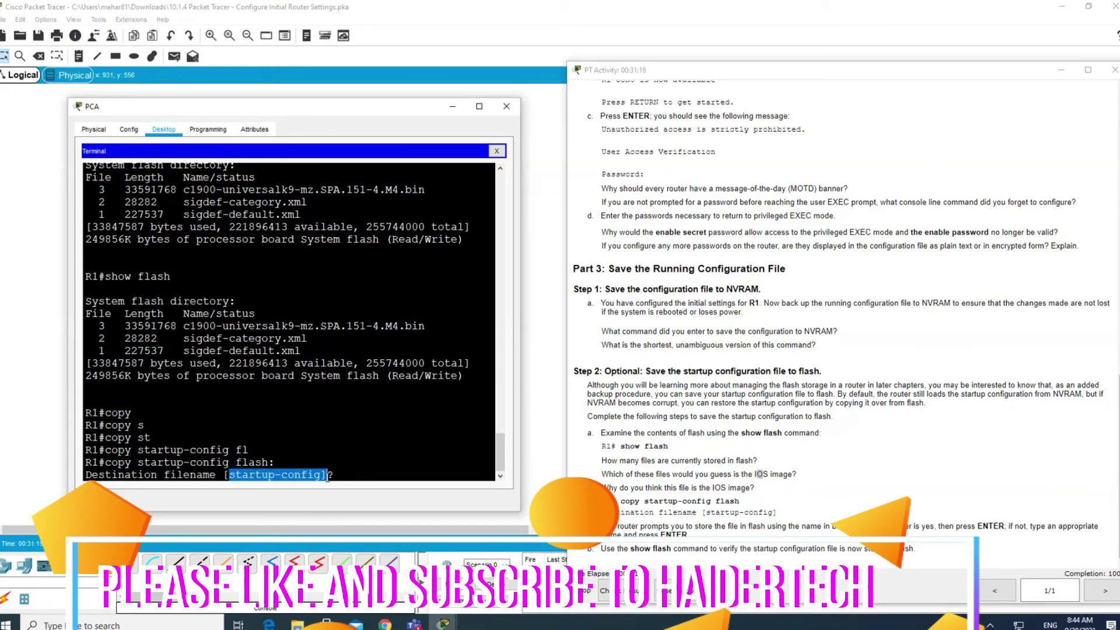
pyautogui.click(338, 476)
pyautogui.press('Return')
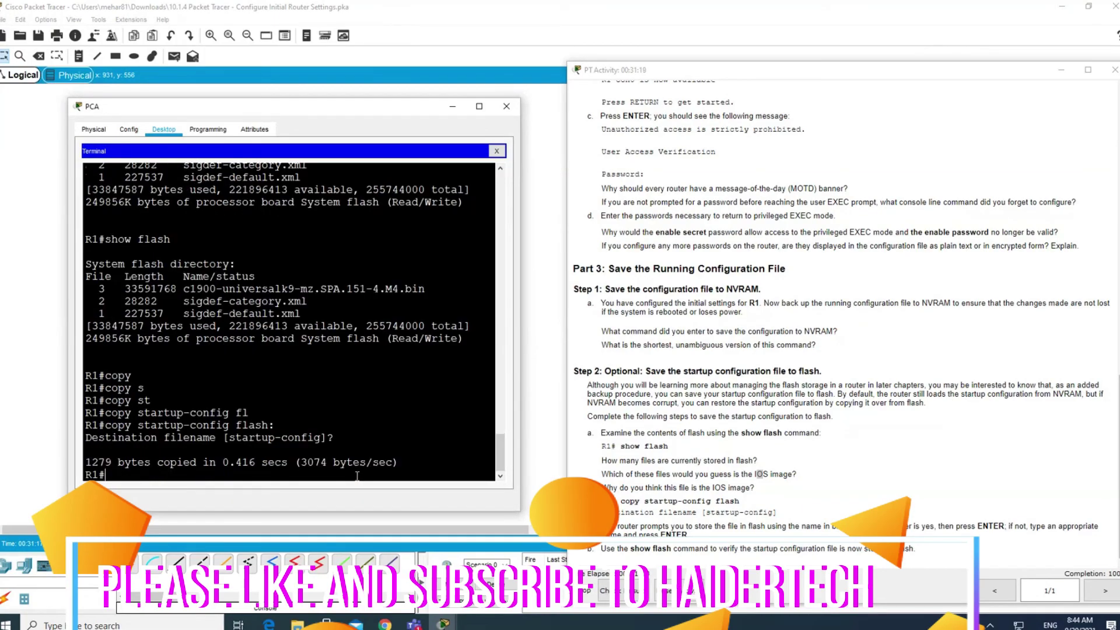
# Note the 1279 bytes copied message and rerun show flash.
pyautogui.moveTo(124, 462); pyautogui.dragTo(216, 462)
pyautogui.click(224, 476)
pyautogui.write('show flash')
pyautogui.press('Tab')
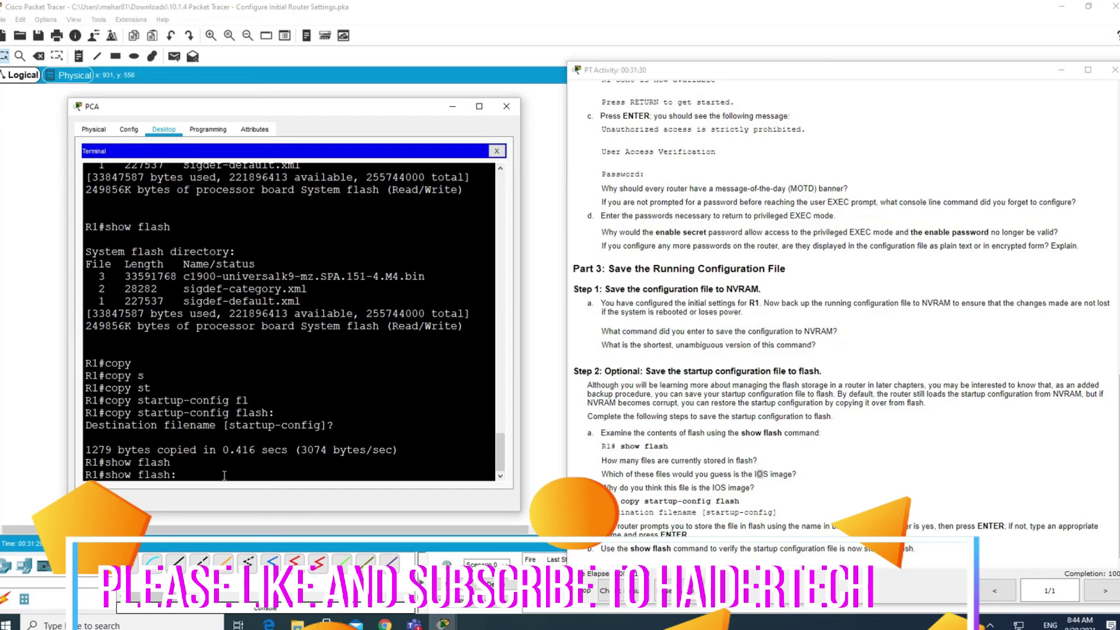
pyautogui.press('Return')
# Highlight the new 1279-byte startup-config entry in the flash listing.
pyautogui.moveTo(277, 416); pyautogui.dragTo(85, 415)
pyautogui.moveTo(99, 375); pyautogui.dragTo(92, 416)
pyautogui.click(288, 412)
pyautogui.click(136, 474)
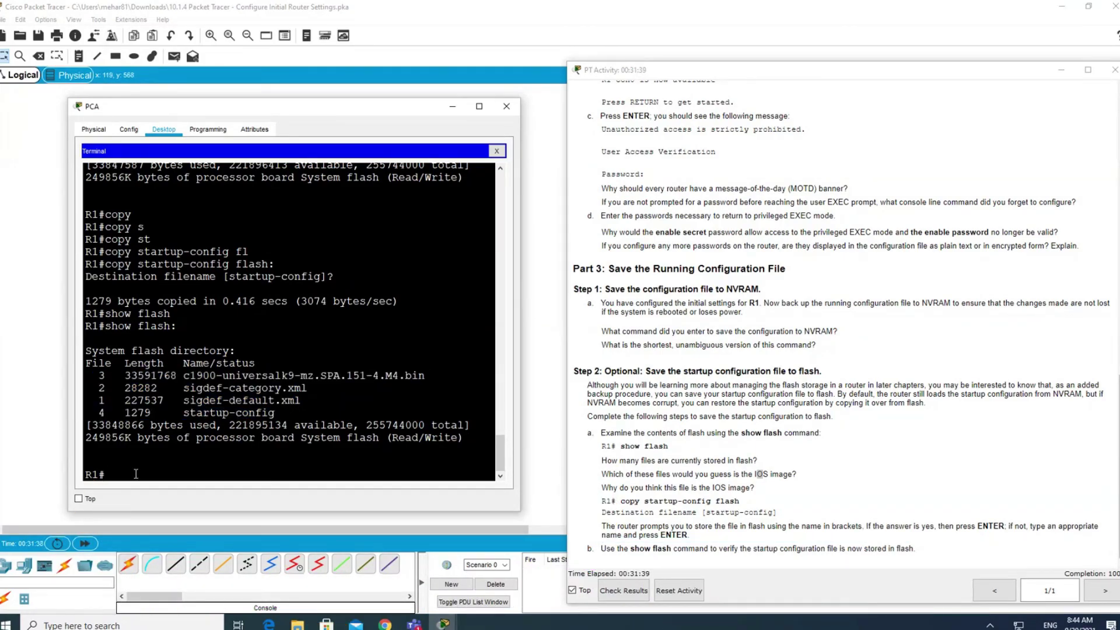
pyautogui.tripleClick(250, 413)
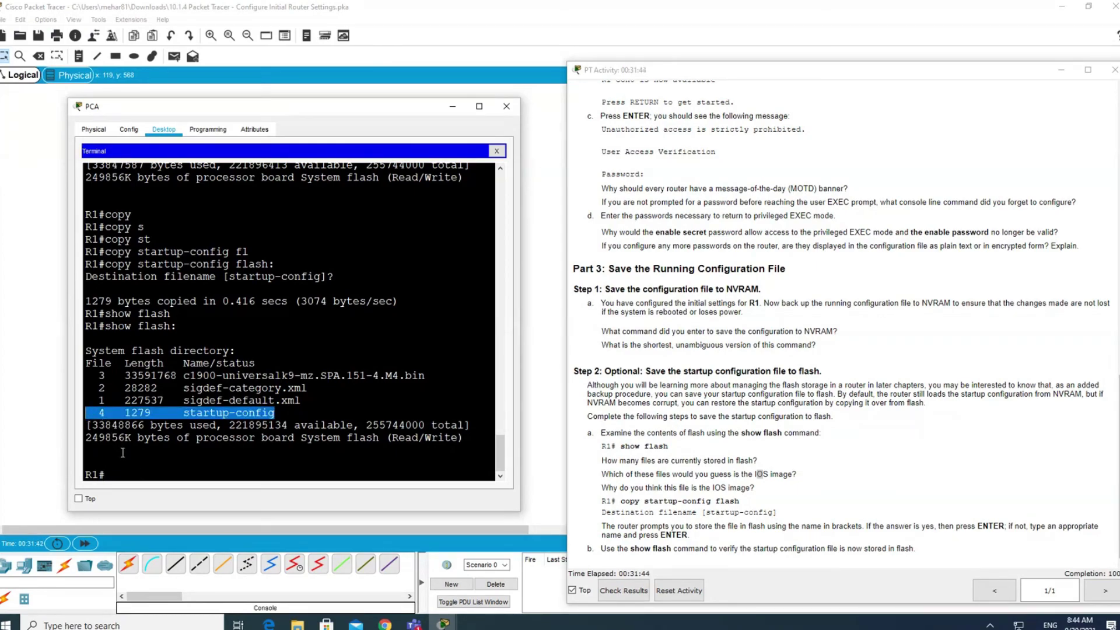
pyautogui.click(317, 410)
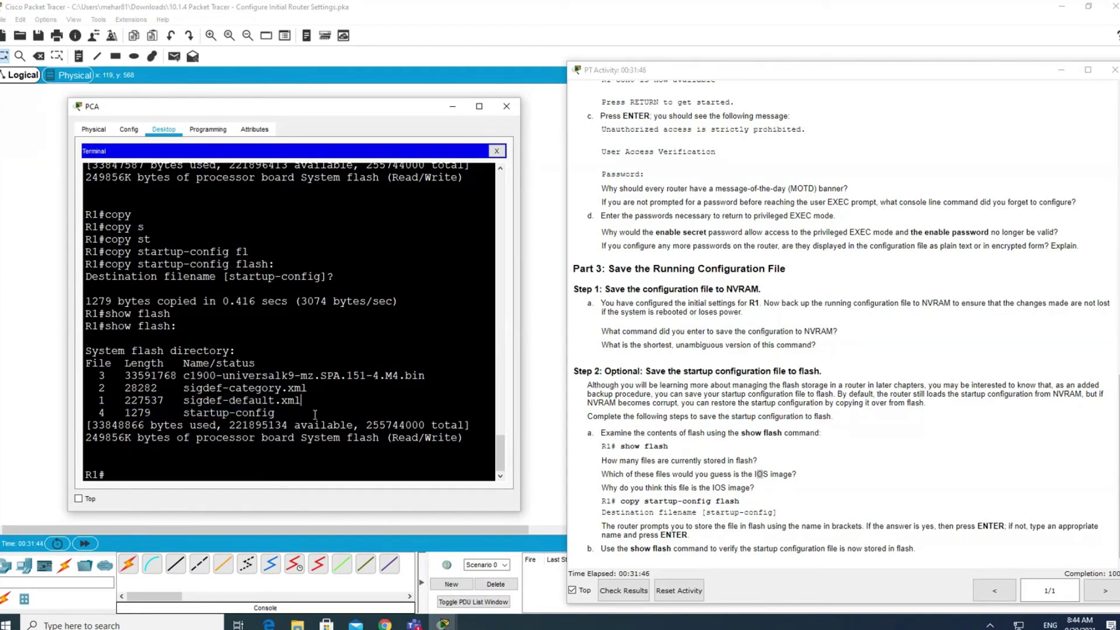